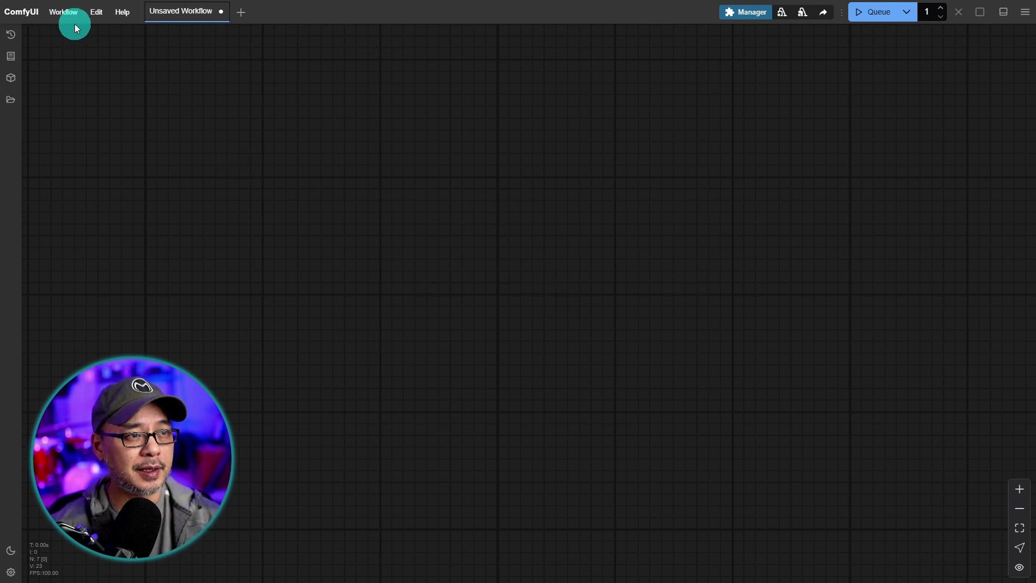
Turn on the Reroute Beta opt-in in the Lite Graph settings.
{"action": "left_click", "coordinate": [96, 12]}
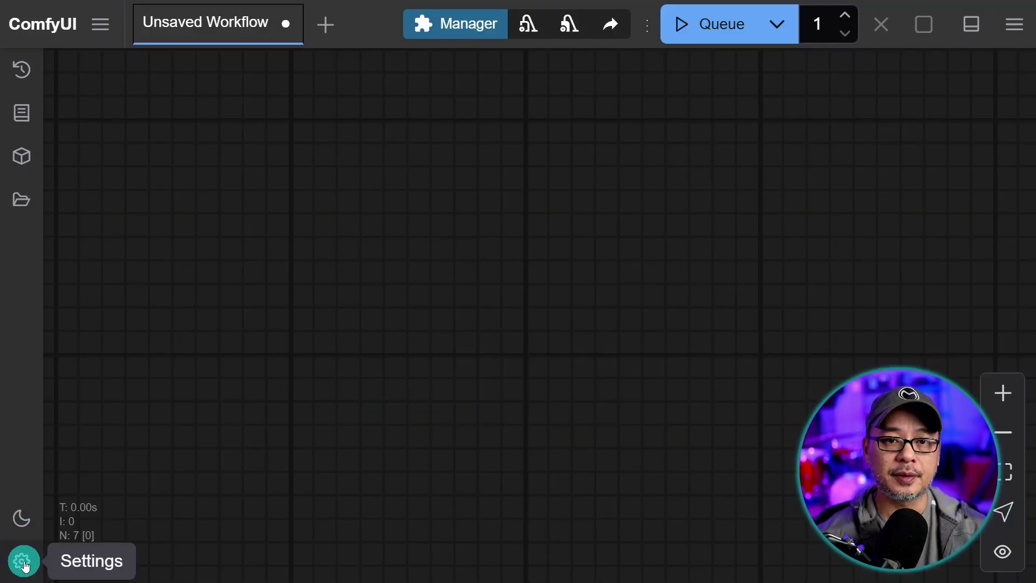
{"action": "left_click", "coordinate": [23, 564]}
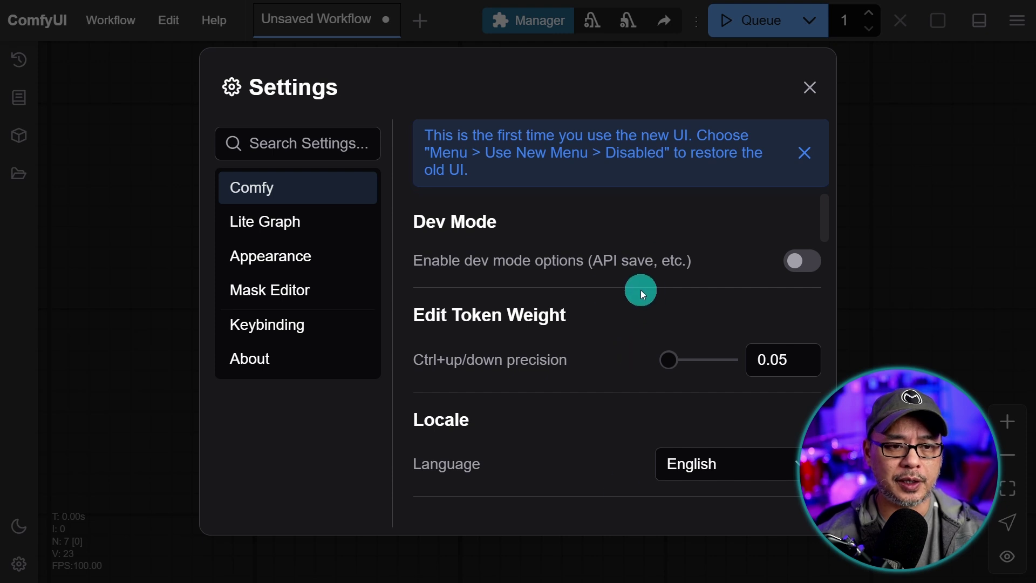
{"action": "left_click", "coordinate": [278, 230]}
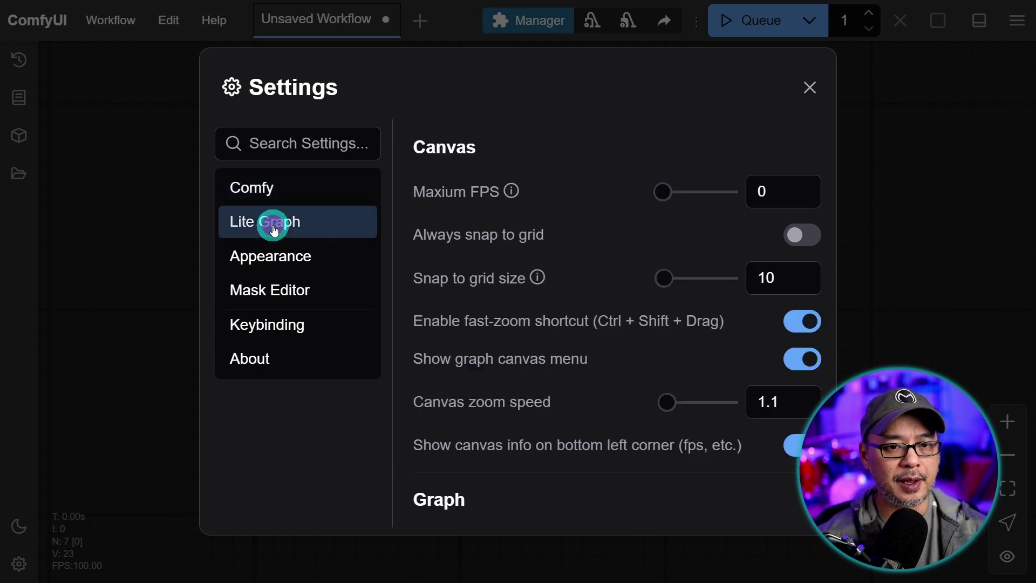
{"action": "scroll", "coordinate": [567, 211], "scroll_direction": "down", "scroll_amount": 10}
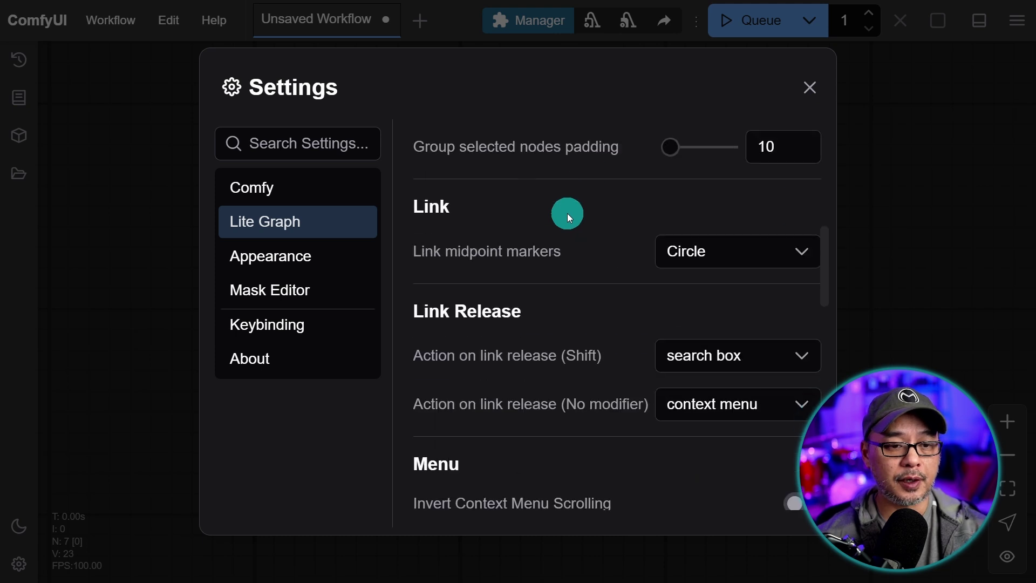
{"action": "scroll", "coordinate": [568, 213], "scroll_direction": "down", "scroll_amount": 10}
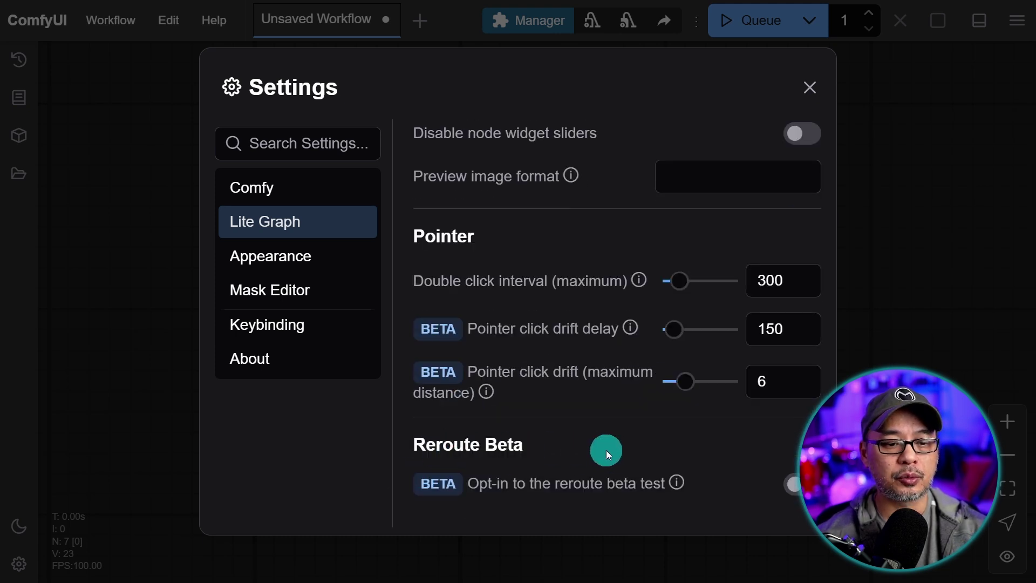
{"action": "left_click", "coordinate": [798, 485]}
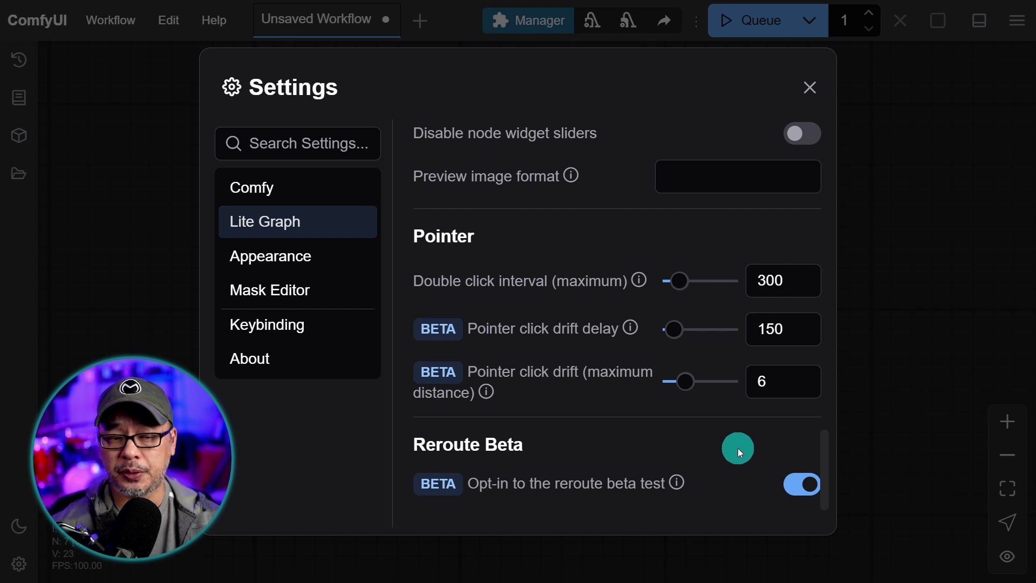
Try the Light and Solarized colour palettes, then set the palette to Arc.
{"action": "left_click", "coordinate": [301, 259]}
{"action": "left_click", "coordinate": [703, 183]}
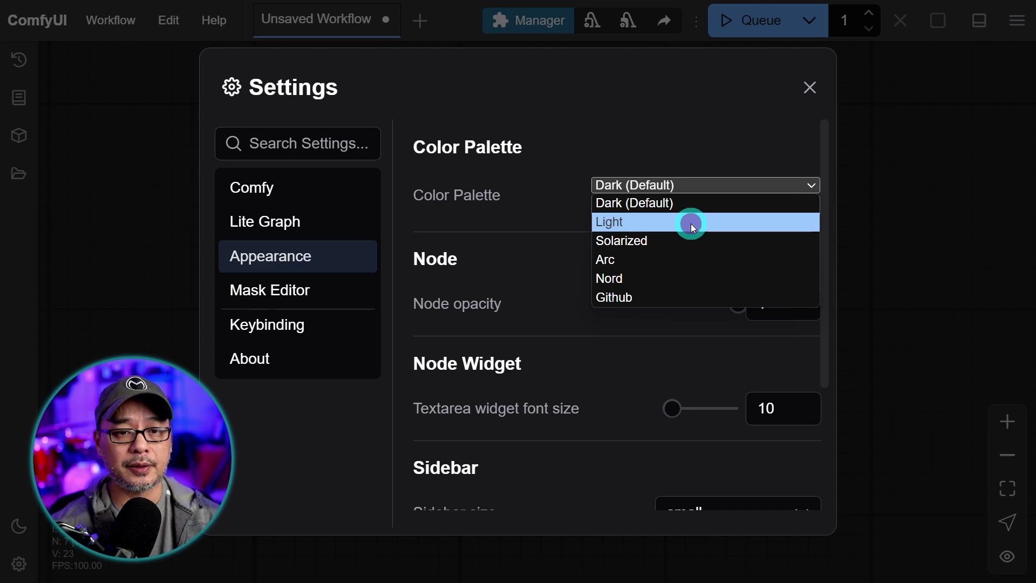
{"action": "left_click", "coordinate": [691, 225]}
{"action": "left_click", "coordinate": [691, 186]}
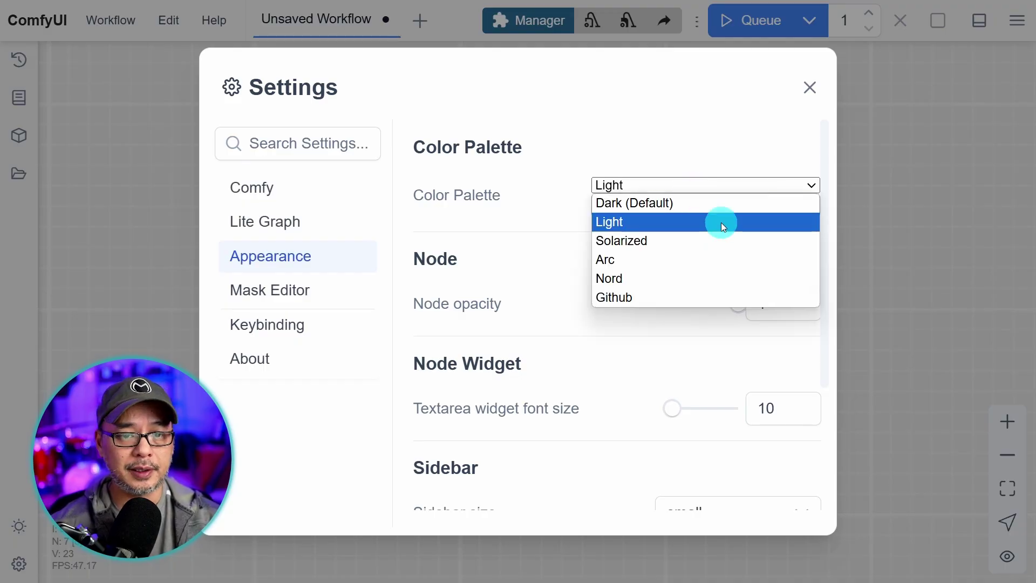
{"action": "left_click", "coordinate": [708, 238]}
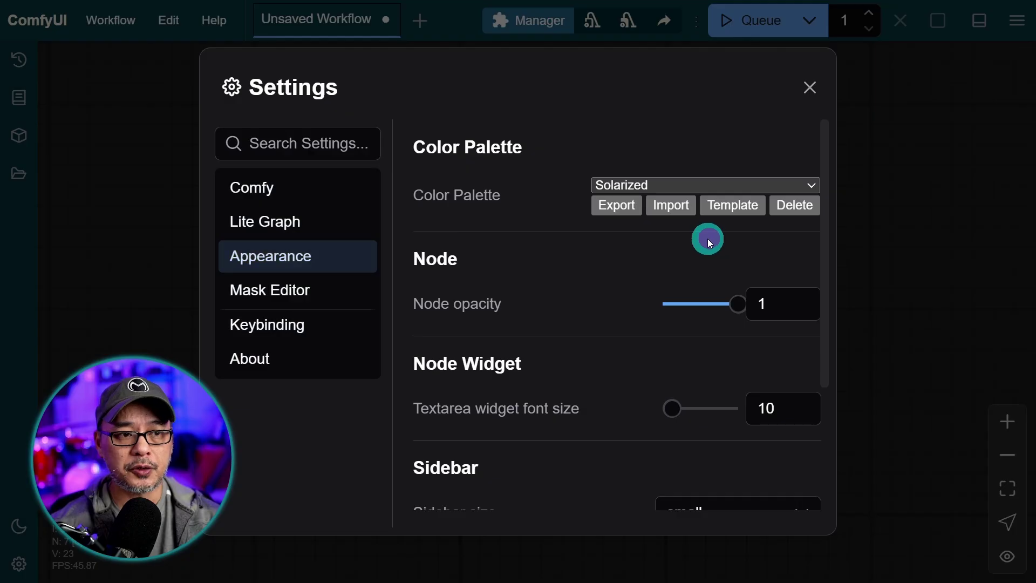
{"action": "left_click", "coordinate": [699, 185]}
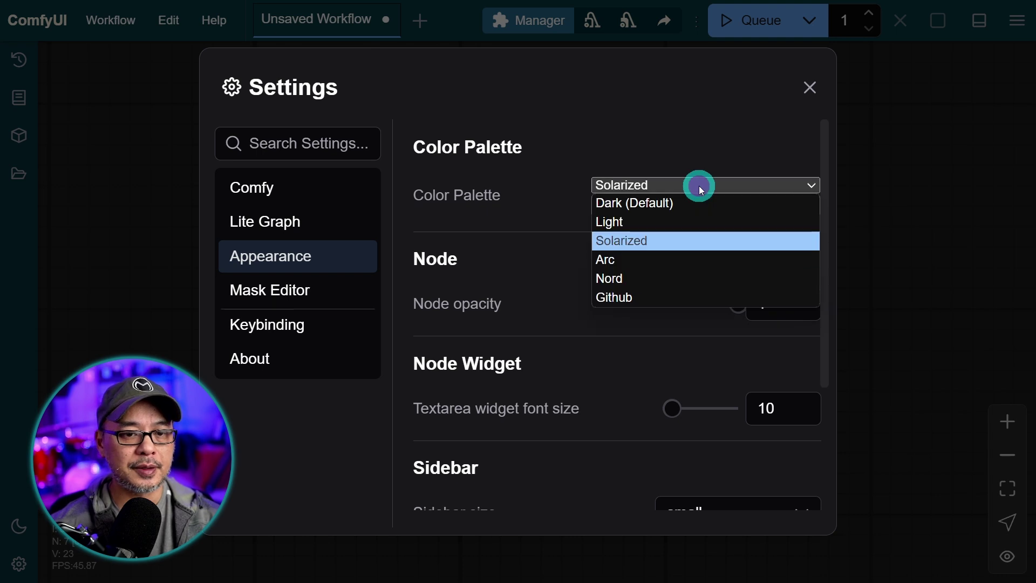
{"action": "left_click", "coordinate": [612, 263]}
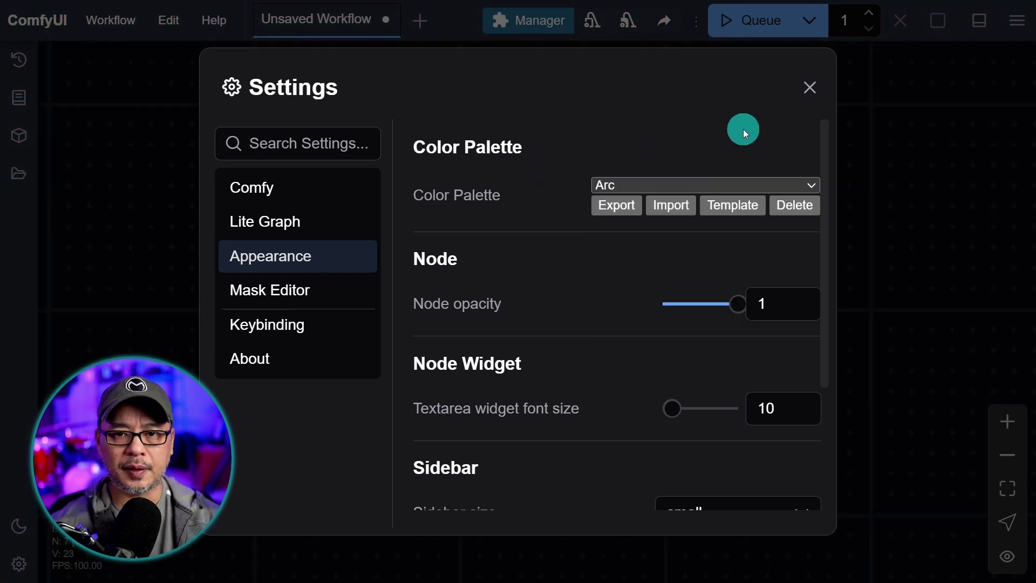
Close Settings, zoom and pan the empty Arc-themed canvas, and hide the node links.
{"action": "left_click", "coordinate": [811, 88]}
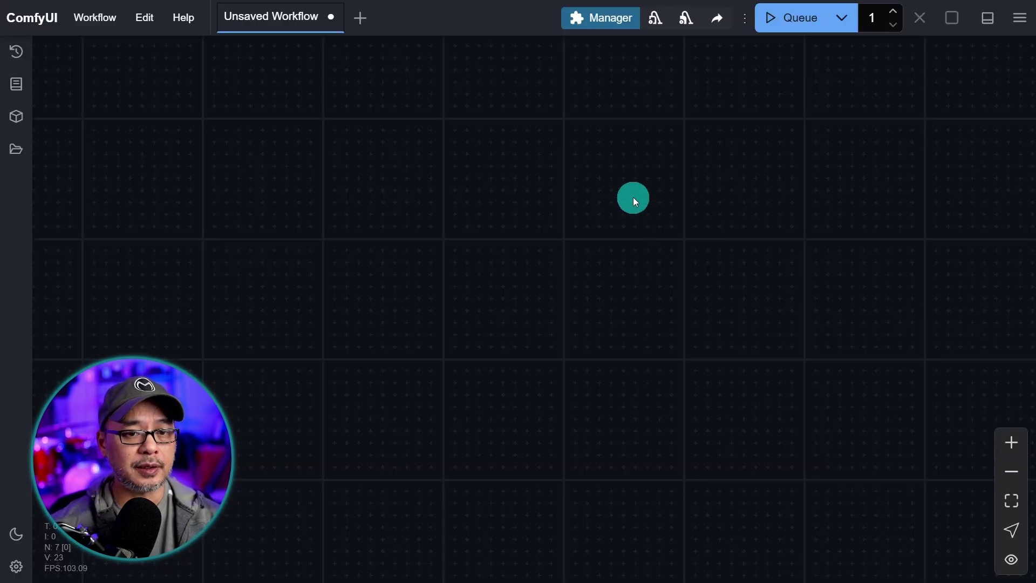
{"action": "scroll", "coordinate": [633, 210], "scroll_direction": "up", "scroll_amount": 10}
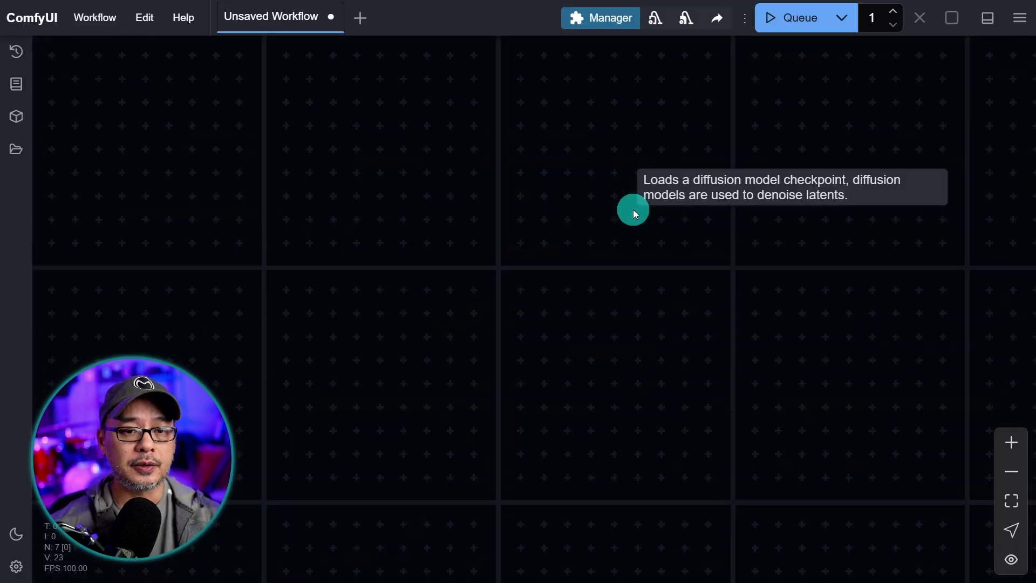
{"action": "scroll", "coordinate": [634, 208], "scroll_direction": "down", "scroll_amount": 10}
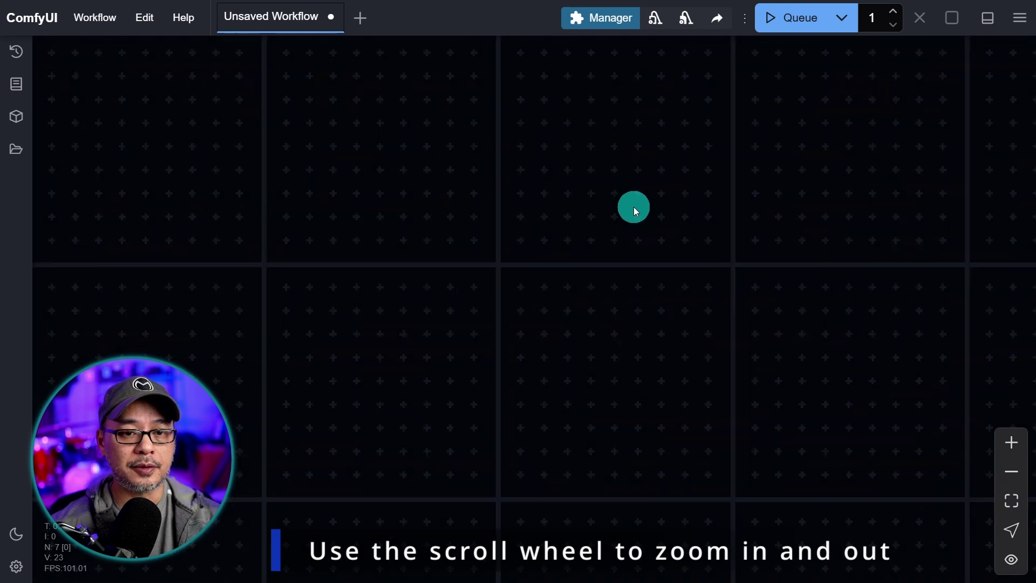
{"action": "scroll", "coordinate": [634, 208], "scroll_direction": "down", "scroll_amount": 2}
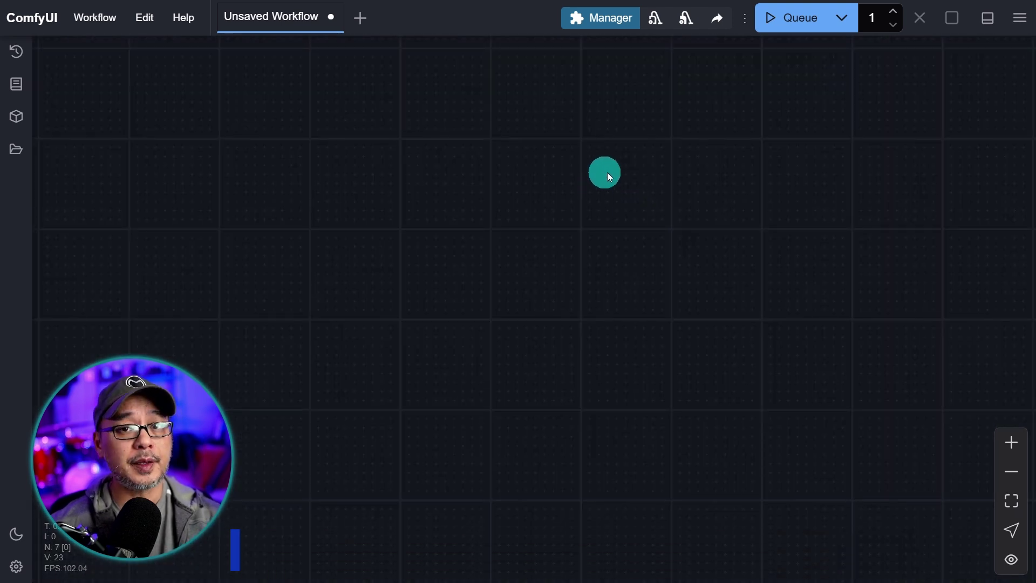
{"action": "left_click_drag", "start_coordinate": [609, 138], "coordinate": [690, 272]}
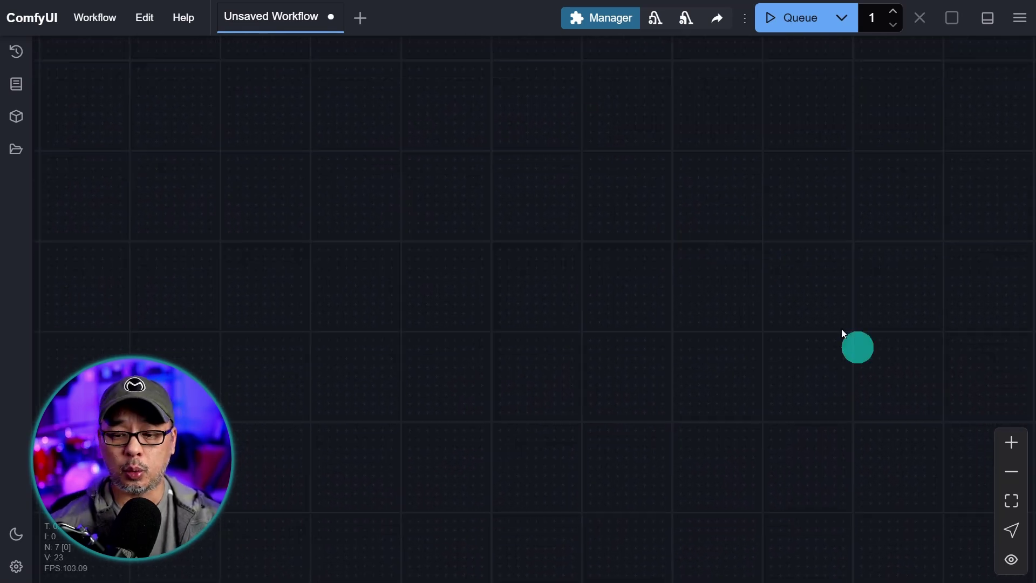
{"action": "left_click", "coordinate": [1011, 564]}
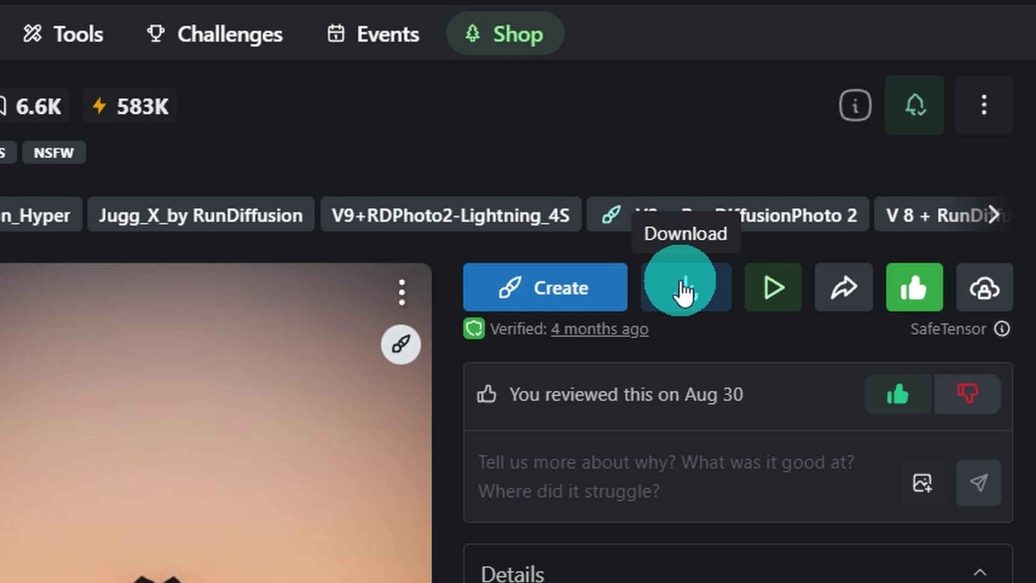
{"action": "left_click", "coordinate": [684, 290]}
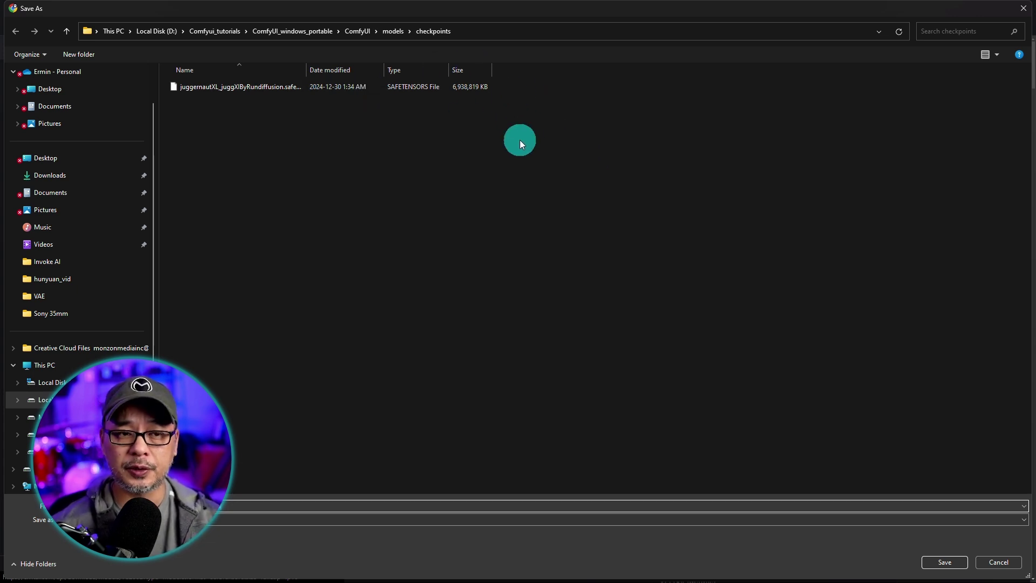
{"action": "left_click", "coordinate": [998, 563]}
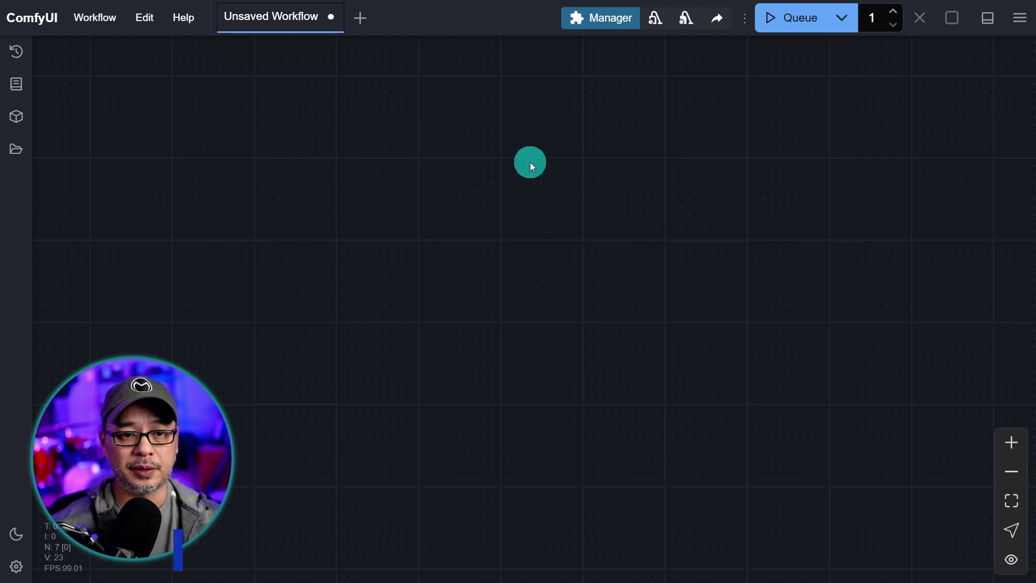
{"action": "double_click", "coordinate": [530, 162]}
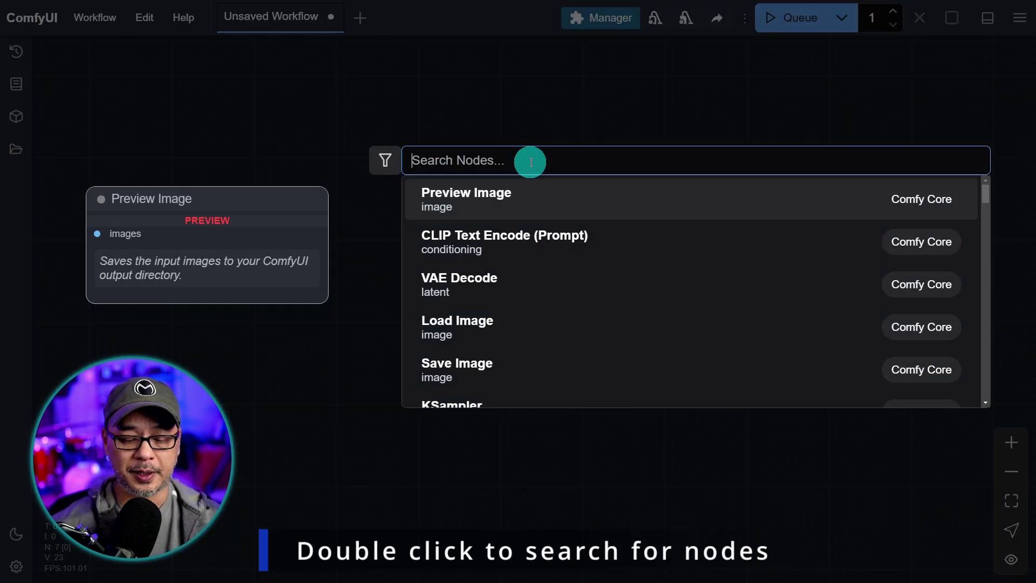
{"action": "type", "text": "load"}
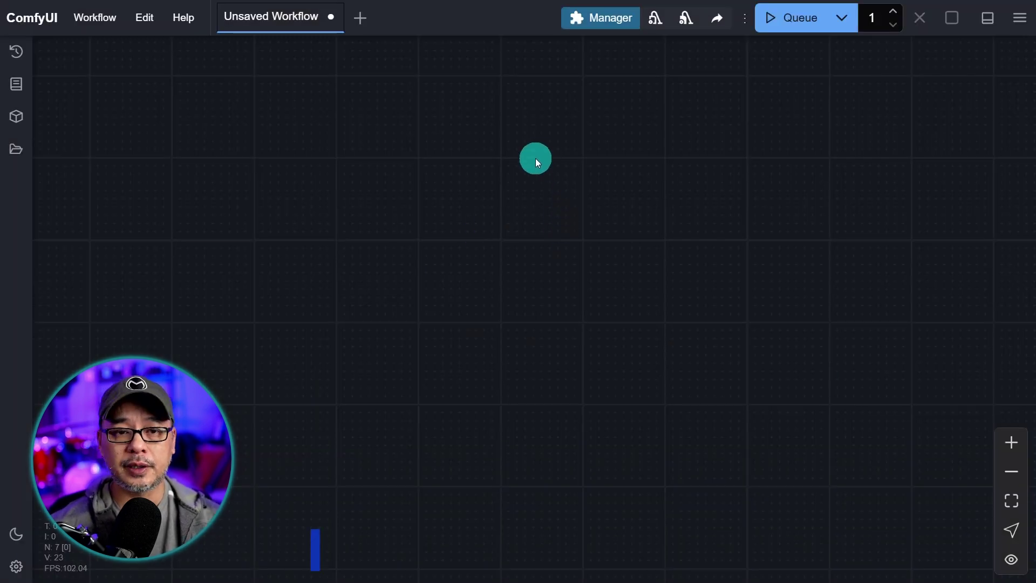
Add a Load Checkpoint node from loaders, using juggernautXL_juggXIByRundiffusion.safetensors.
{"action": "right_click", "coordinate": [526, 179]}
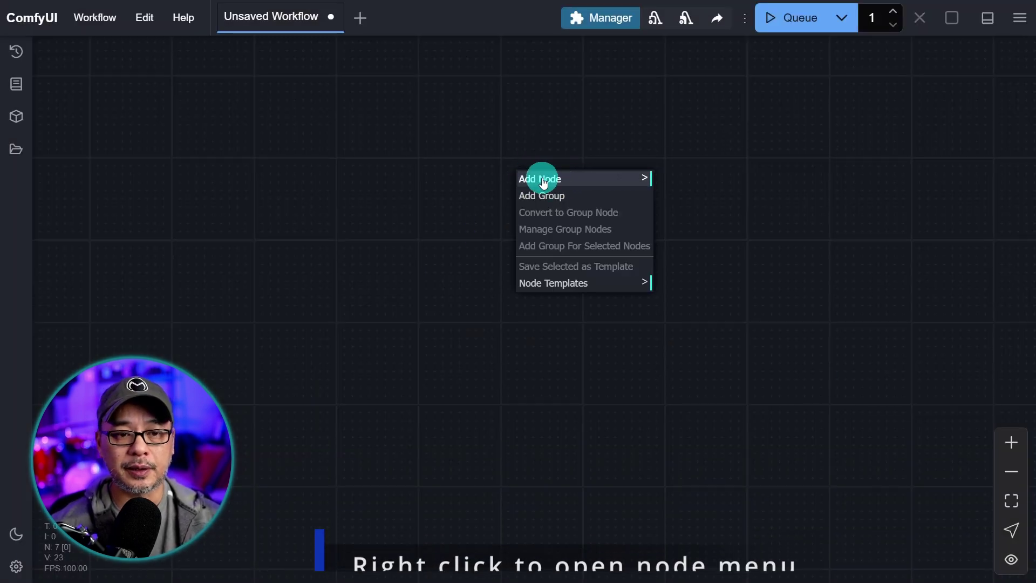
{"action": "left_click", "coordinate": [546, 182]}
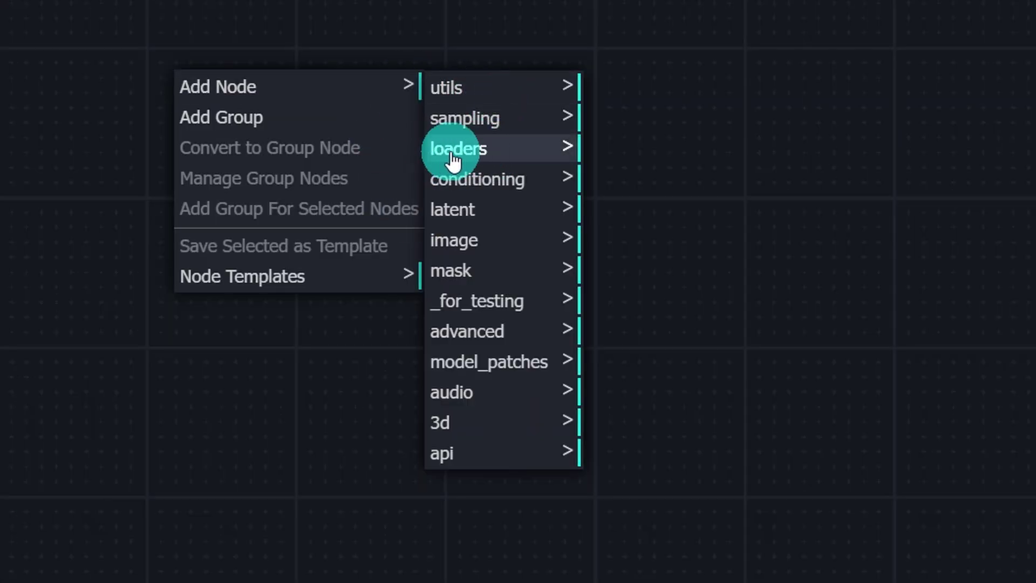
{"action": "left_click", "coordinate": [469, 154]}
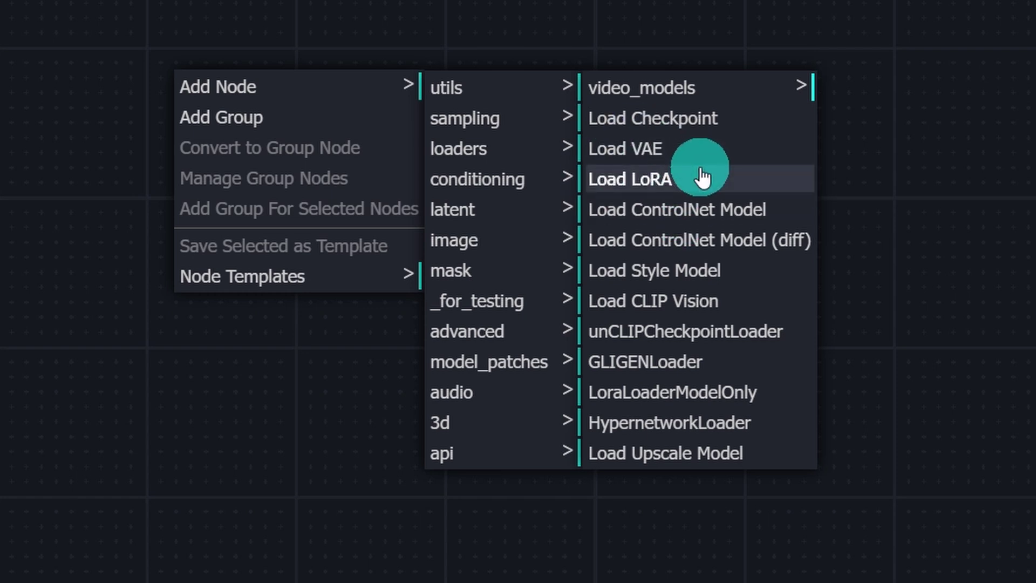
{"action": "left_click", "coordinate": [667, 125]}
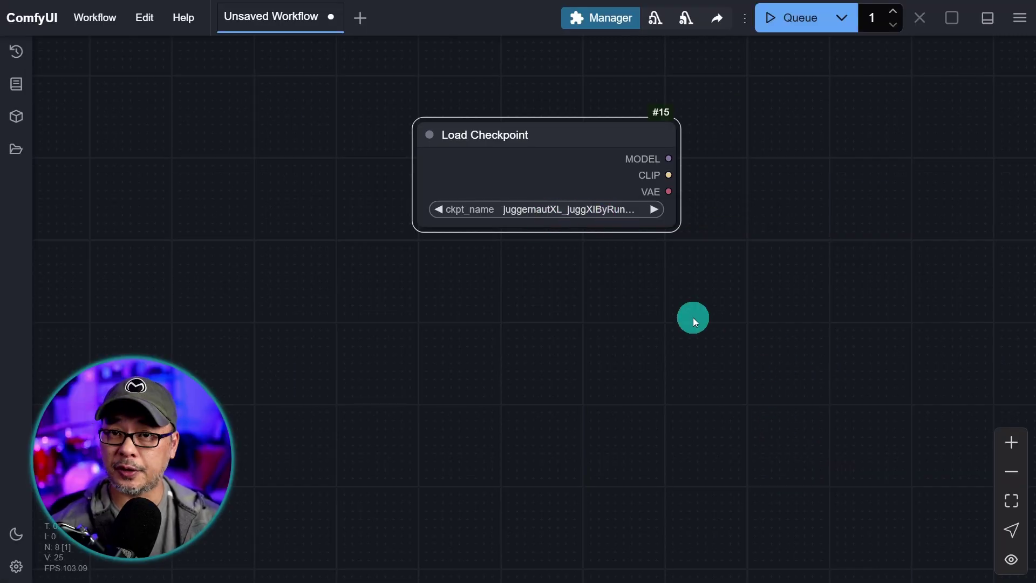
{"action": "scroll", "coordinate": [693, 318], "scroll_direction": "up", "scroll_amount": 5}
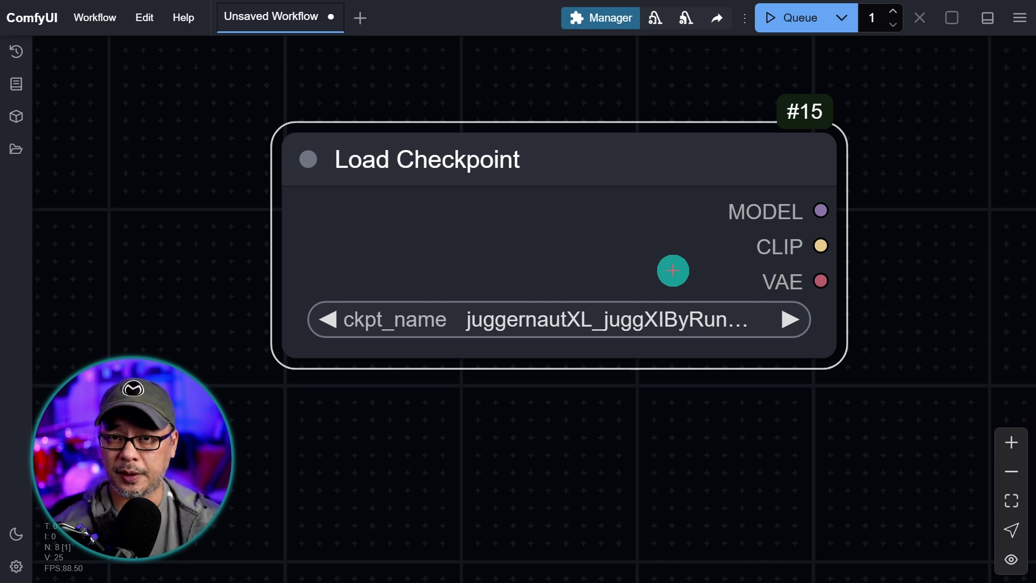
Add a DualCLIPLoader node and place it beside Load Checkpoint.
{"action": "scroll", "coordinate": [673, 270], "scroll_direction": "down", "scroll_amount": 3}
{"action": "double_click", "coordinate": [637, 289]}
{"action": "type", "text": "dula"}
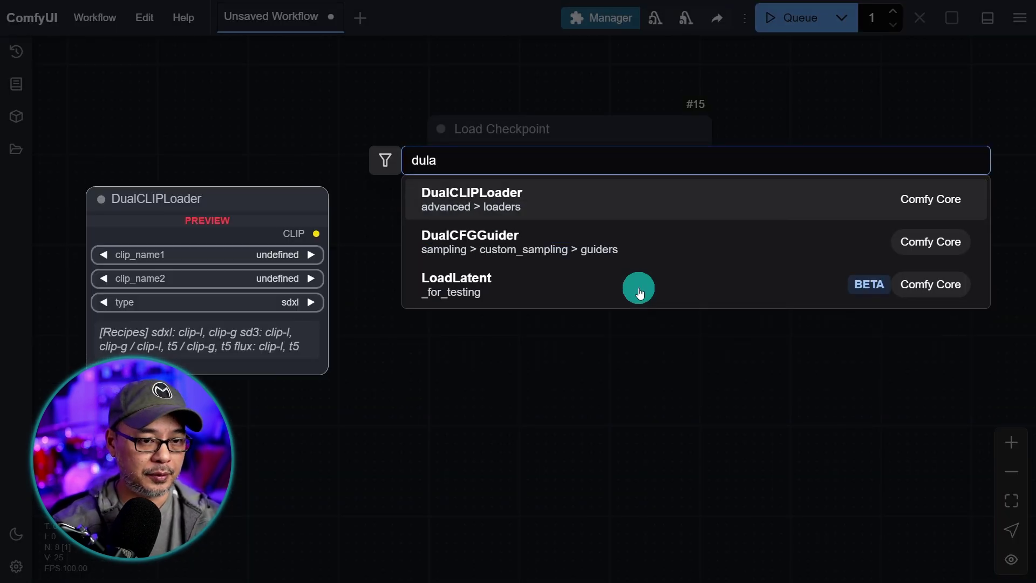
{"action": "left_click", "coordinate": [594, 205]}
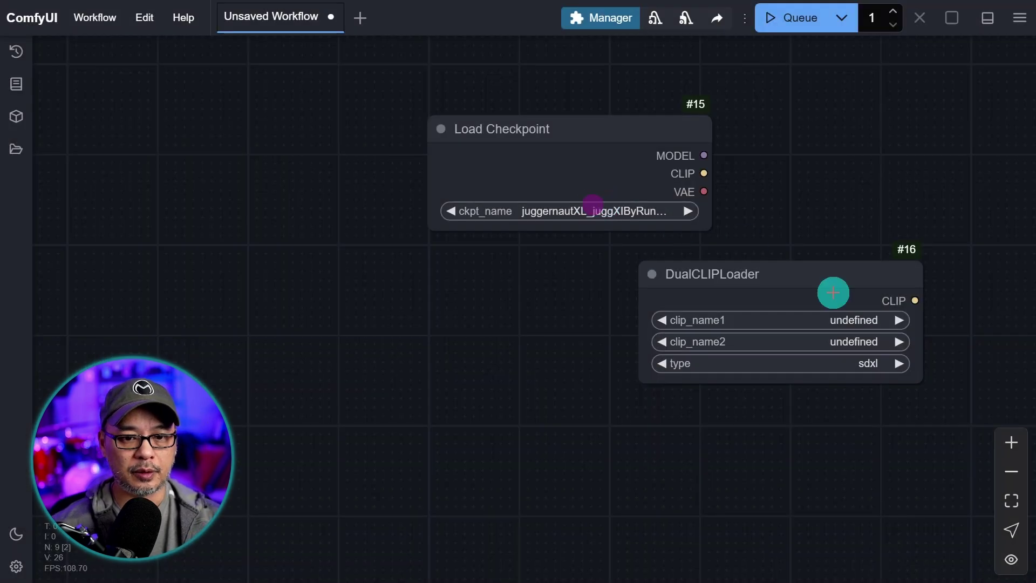
{"action": "left_click_drag", "start_coordinate": [799, 269], "coordinate": [600, 260]}
Add Load VAE and Load Diffusion Model nodes and arrange the loaders in a column.
{"action": "double_click", "coordinate": [431, 421]}
{"action": "type", "text": "load"}
{"action": "left_click", "coordinate": [459, 277]}
{"action": "double_click", "coordinate": [808, 273]}
{"action": "left_click", "coordinate": [539, 232]}
{"action": "left_click_drag", "start_coordinate": [540, 129], "coordinate": [313, 259]}
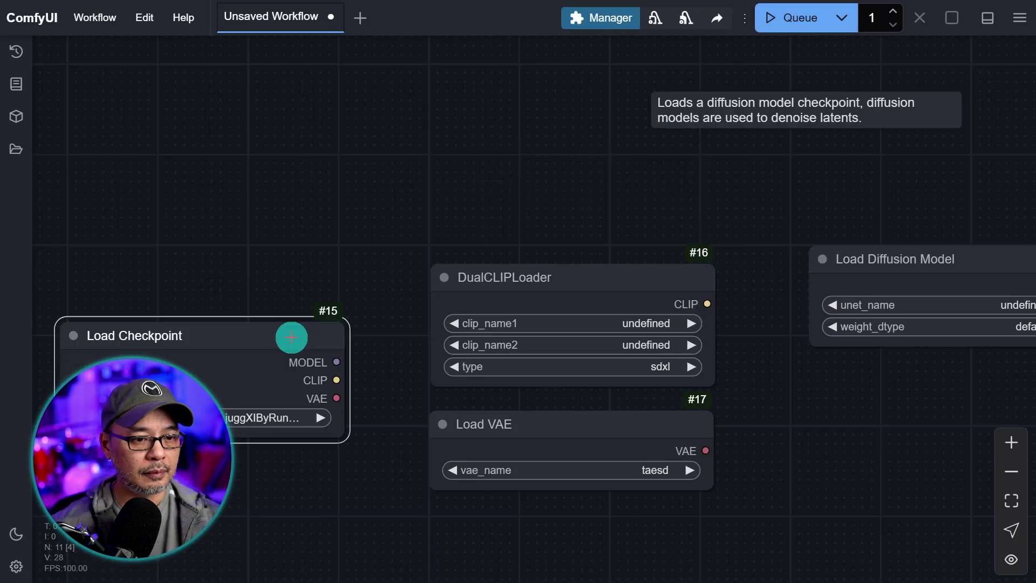
{"action": "left_click_drag", "start_coordinate": [863, 258], "coordinate": [534, 135]}
{"action": "scroll", "coordinate": [937, 307], "scroll_direction": "up", "scroll_amount": 2}
Colour Load Diffusion Model blue, DualCLIPLoader yellow and Load VAE red.
{"action": "right_click", "coordinate": [702, 141]}
{"action": "left_click", "coordinate": [756, 227]}
{"action": "left_click", "coordinate": [912, 238]}
{"action": "right_click", "coordinate": [779, 324]}
{"action": "left_click", "coordinate": [912, 518]}
{"action": "right_click", "coordinate": [781, 475]}
{"action": "left_click", "coordinate": [833, 442]}
{"action": "left_click", "coordinate": [912, 424]}
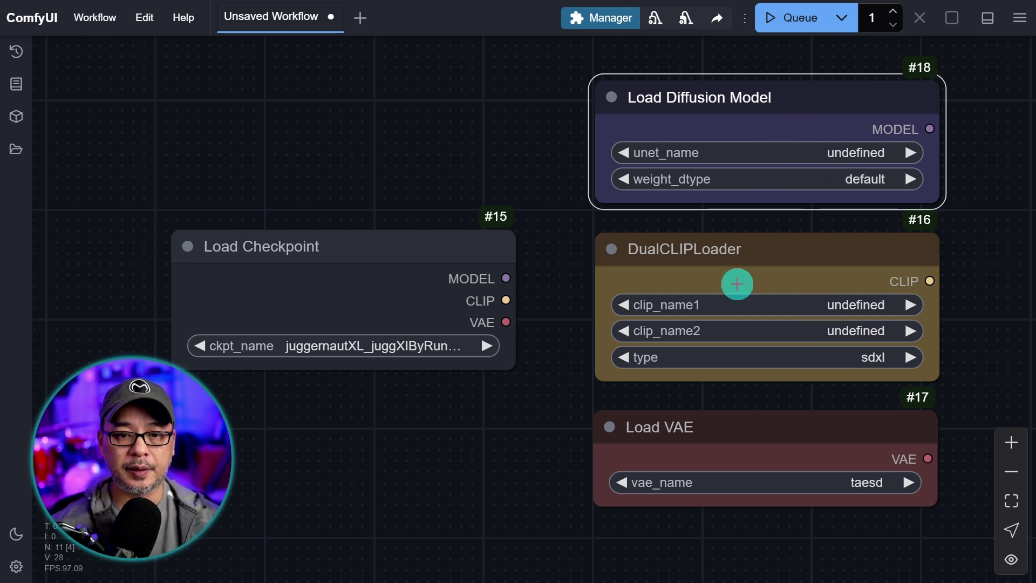
Select each of the four loader nodes in turn to review them.
{"action": "left_click", "coordinate": [736, 283]}
{"action": "left_click", "coordinate": [753, 429]}
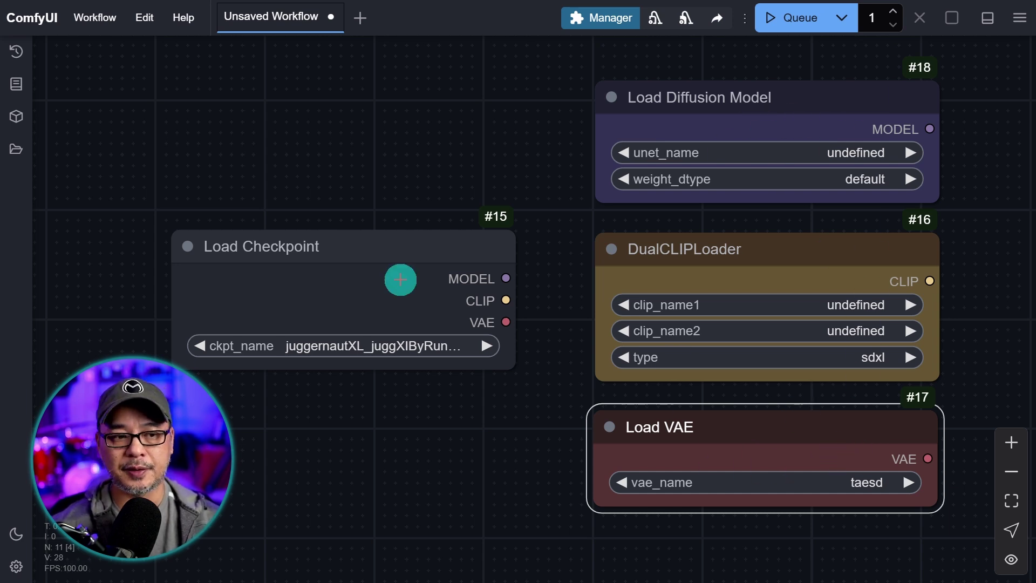
{"action": "left_click", "coordinate": [303, 286]}
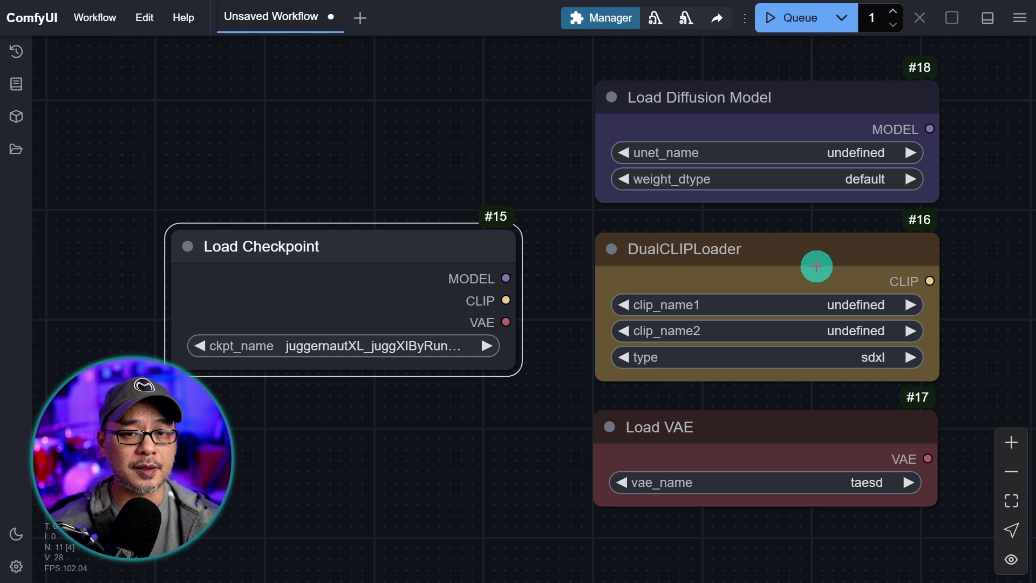
{"action": "left_click", "coordinate": [804, 95]}
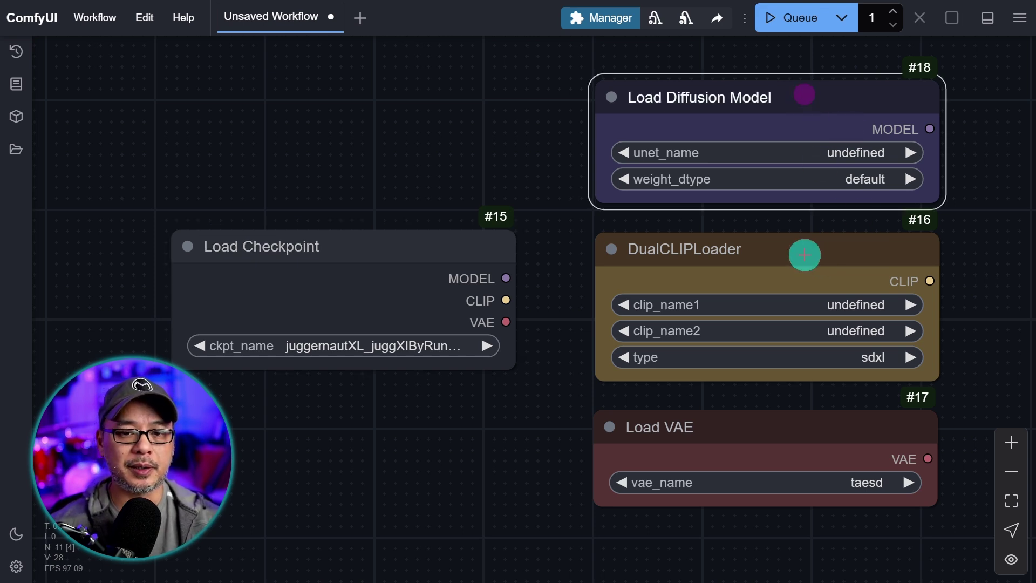
{"action": "left_click", "coordinate": [805, 254]}
{"action": "left_click", "coordinate": [808, 433]}
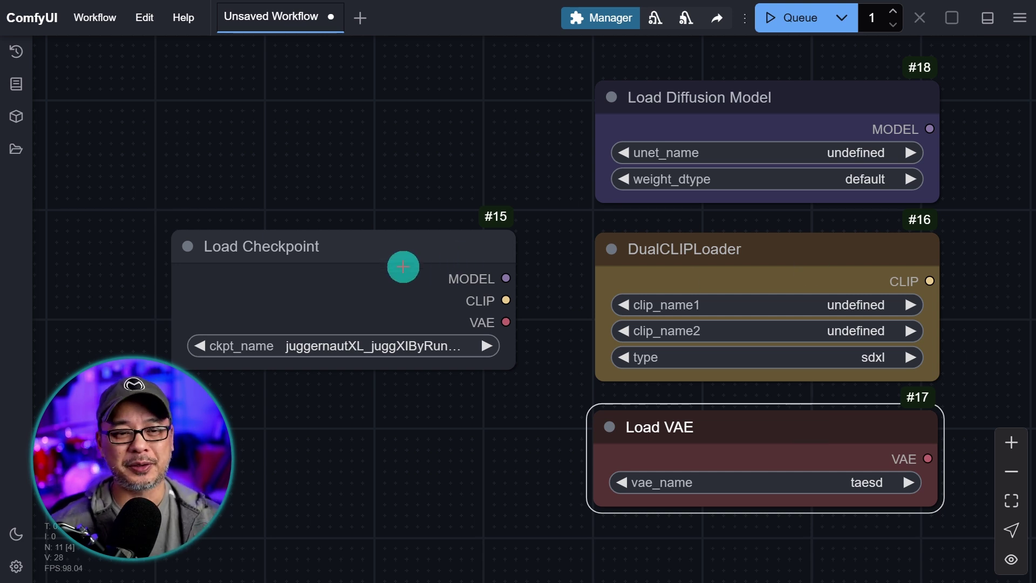
{"action": "left_click", "coordinate": [357, 292]}
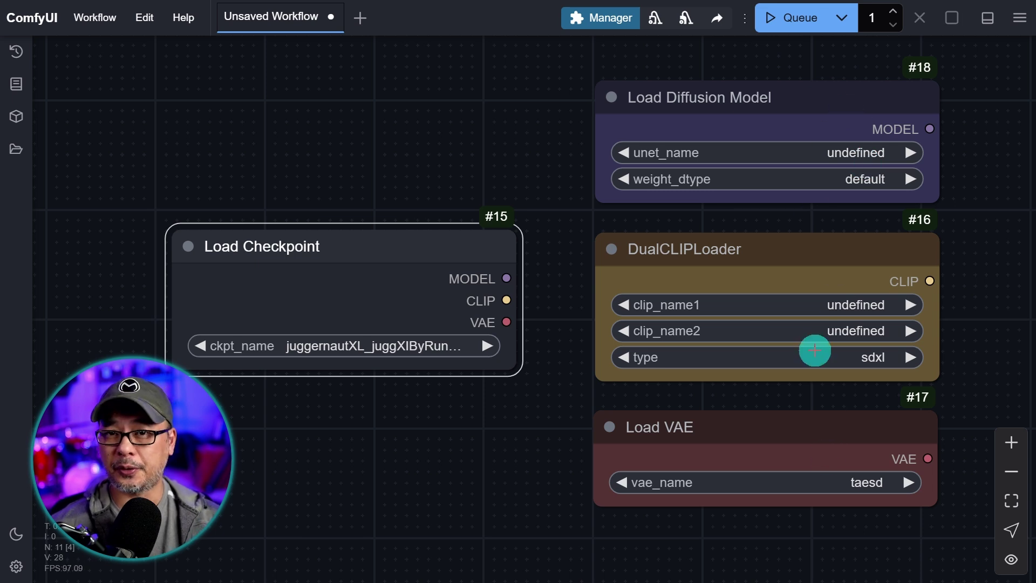
Delete the Load Diffusion Model node, then box-select DualCLIPLoader and Load VAE.
{"action": "left_click_drag", "start_coordinate": [1005, 159], "coordinate": [935, 162]}
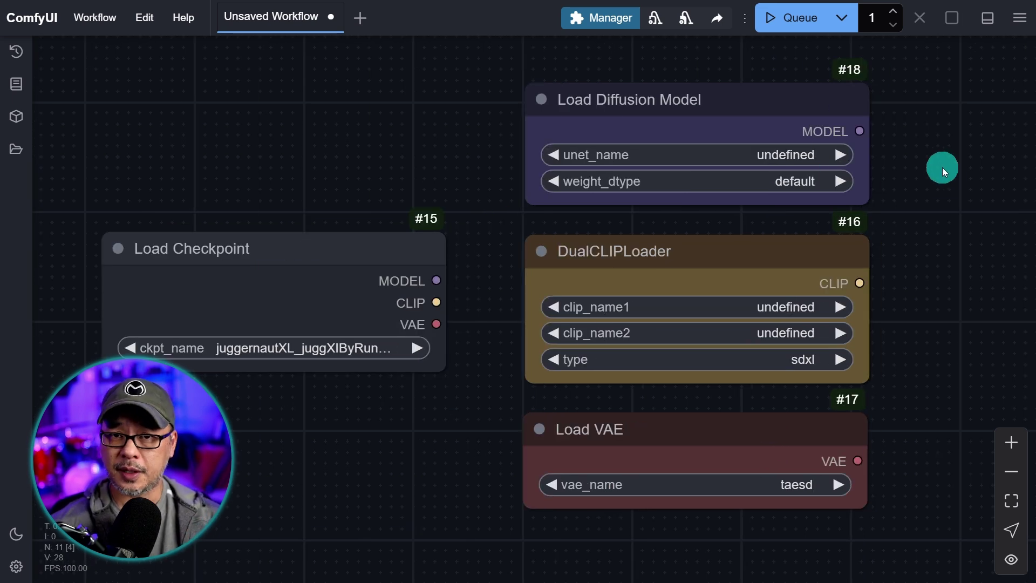
{"action": "left_click", "coordinate": [755, 109]}
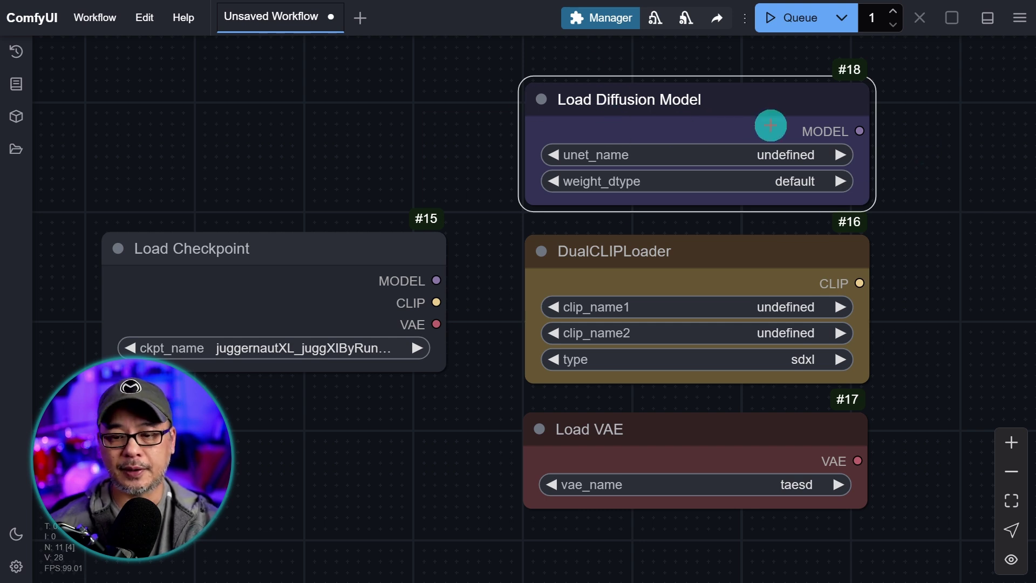
{"action": "key", "text": "Delete"}
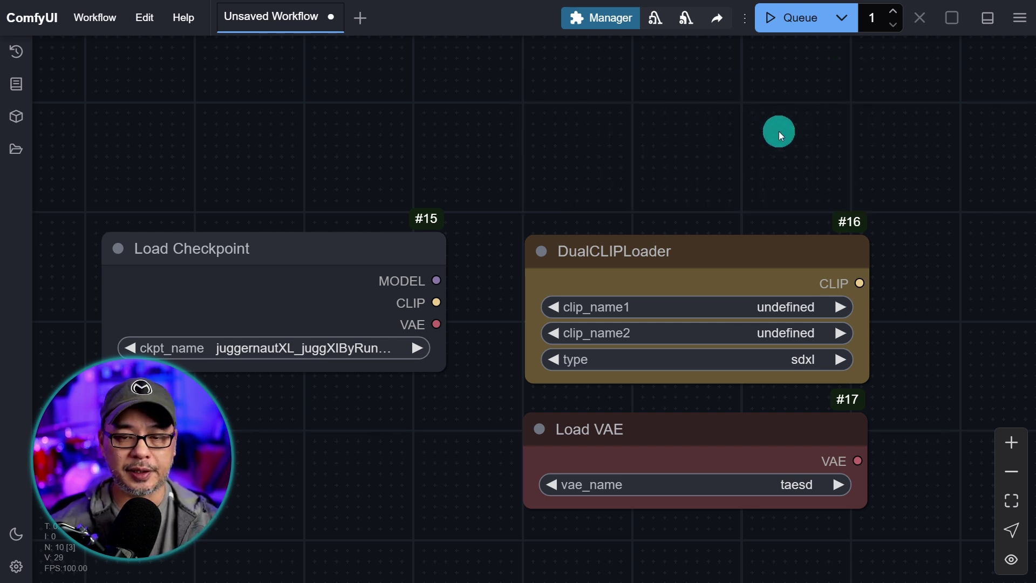
{"action": "left_click_drag", "start_coordinate": [905, 170], "coordinate": [870, 123]}
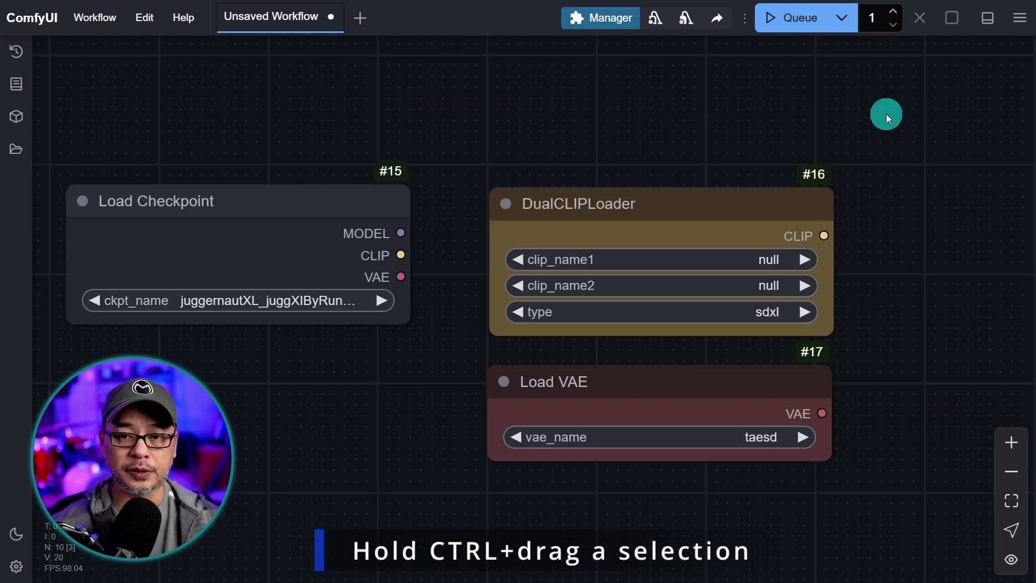
{"action": "left_click_drag", "start_coordinate": [886, 116], "coordinate": [655, 514]}
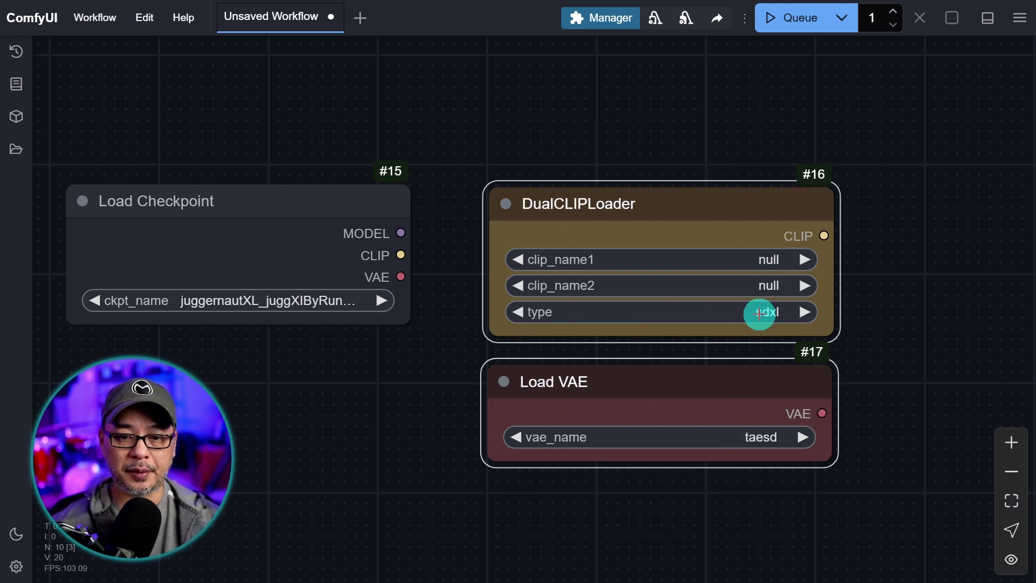
Delete DualCLIPLoader and Load VAE, and create a CLIP Text Encode node from the CLIP output.
{"action": "key", "text": "Delete"}
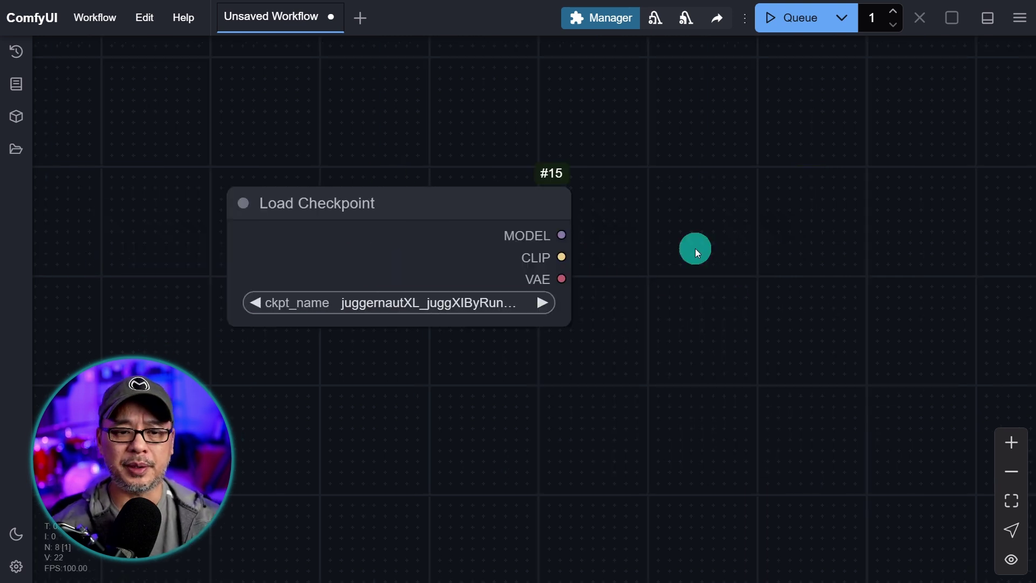
{"action": "left_click_drag", "start_coordinate": [685, 211], "coordinate": [624, 196]}
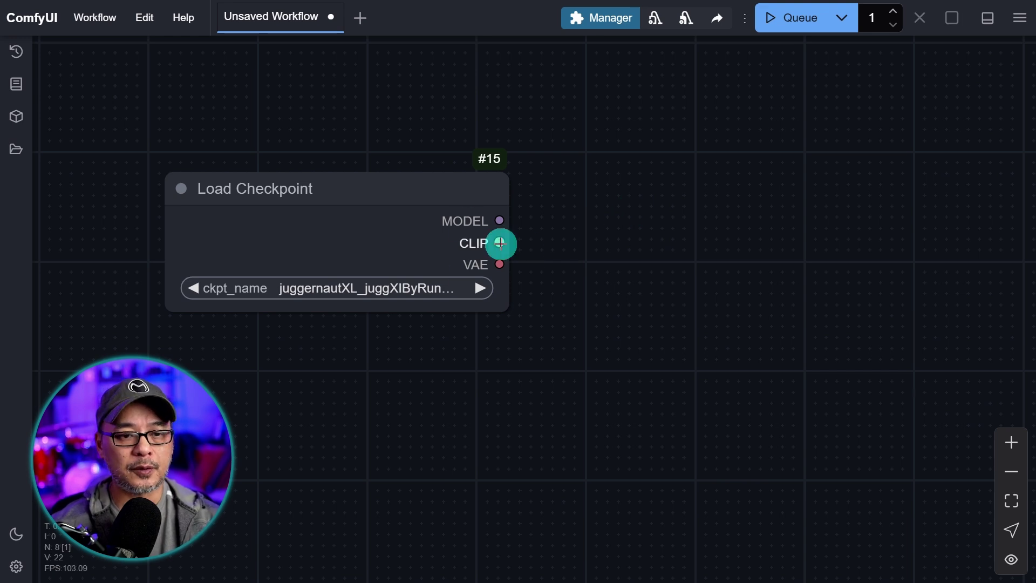
{"action": "left_click_drag", "start_coordinate": [501, 241], "coordinate": [669, 190]}
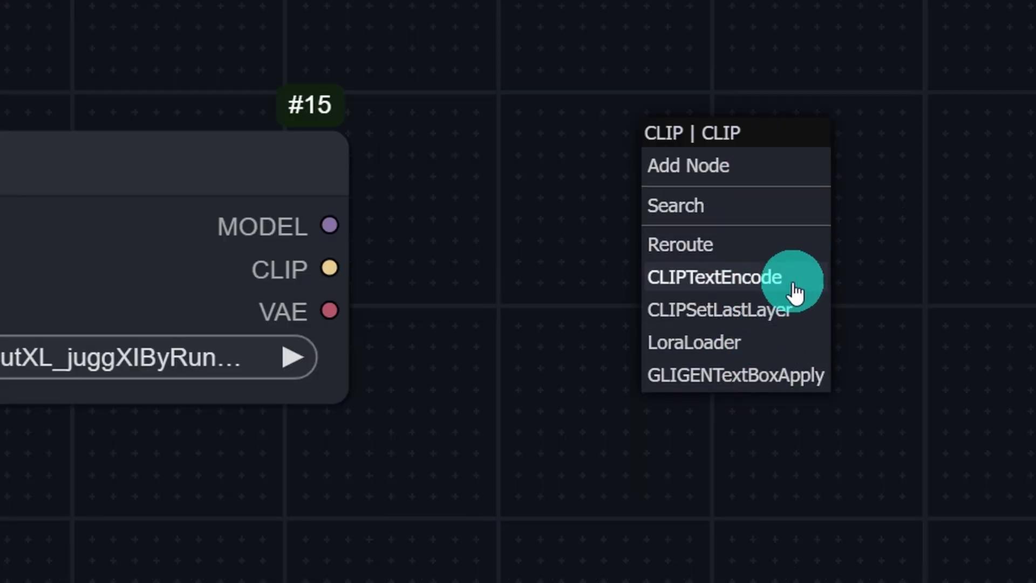
{"action": "left_click", "coordinate": [726, 282]}
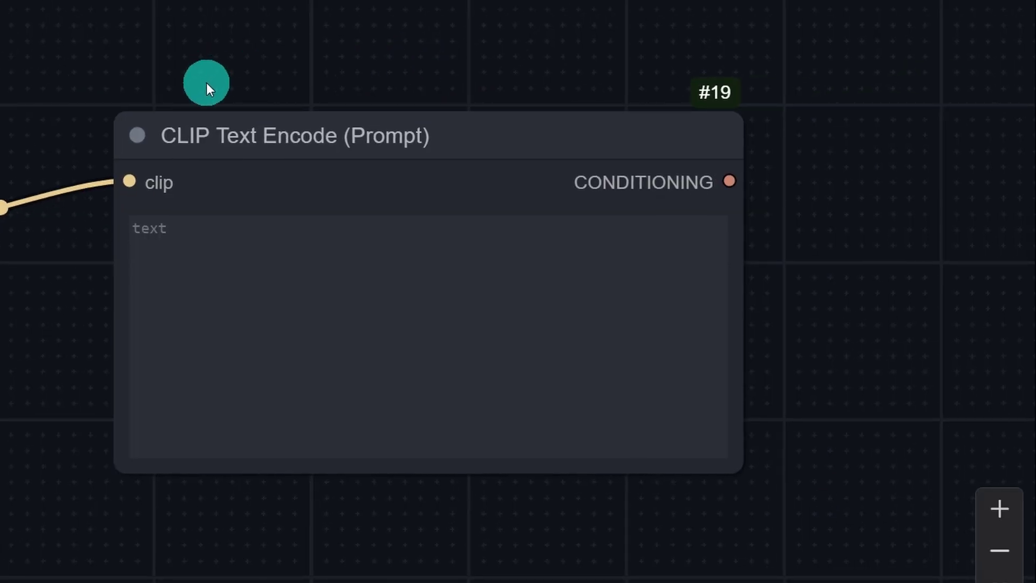
Add a second CLIP Text Encode (Prompt) from conditioning and place it below the first.
{"action": "right_click", "coordinate": [265, 54]}
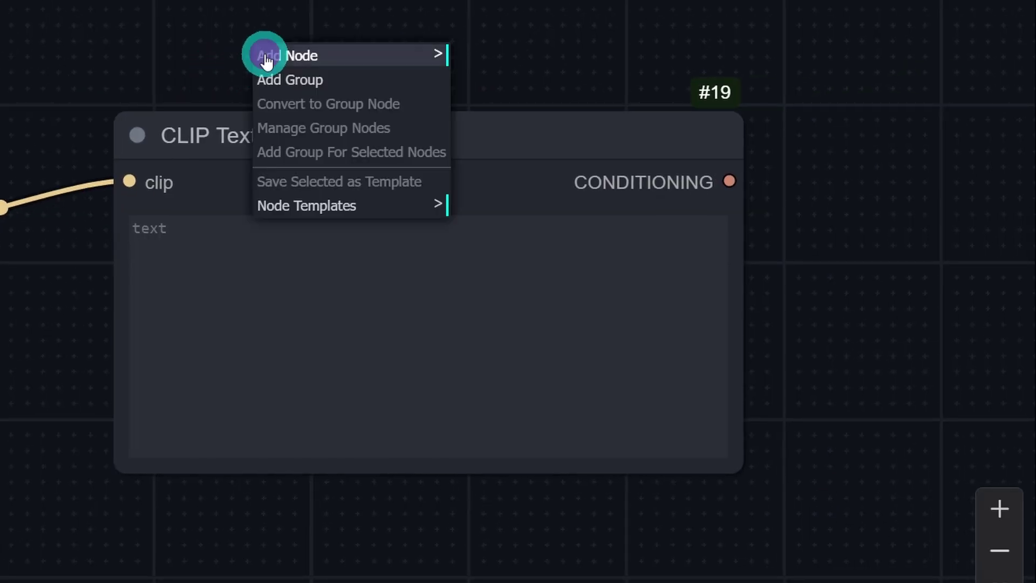
{"action": "left_click", "coordinate": [285, 56]}
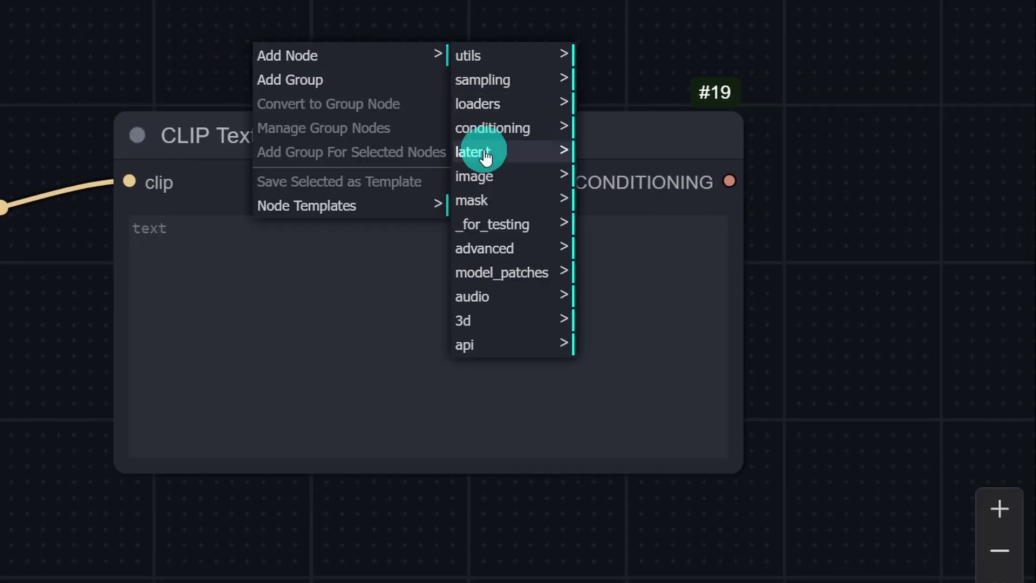
{"action": "left_click", "coordinate": [505, 132]}
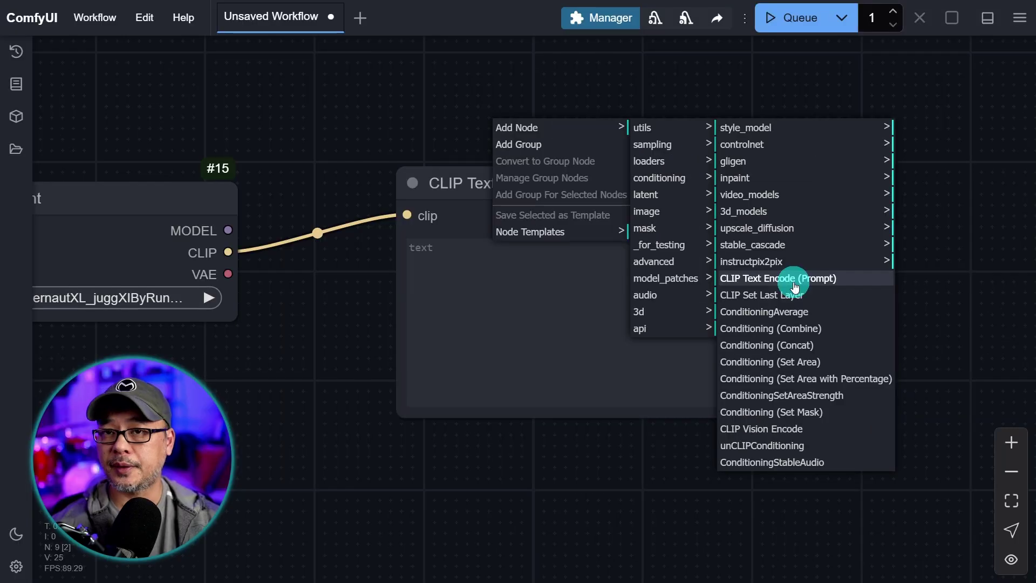
{"action": "left_click", "coordinate": [795, 285]}
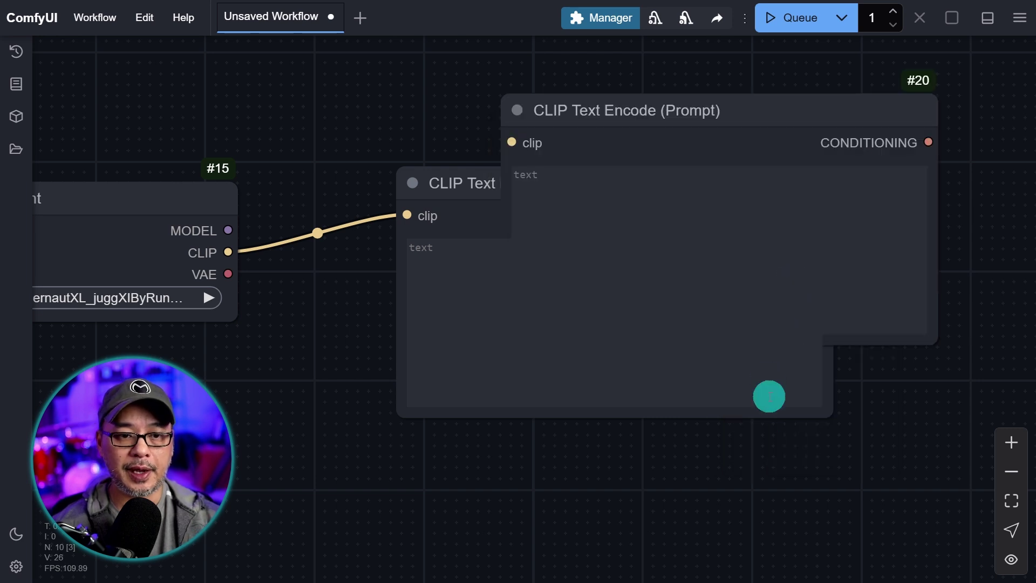
{"action": "left_click_drag", "start_coordinate": [772, 453], "coordinate": [805, 110]}
{"action": "scroll", "coordinate": [502, 227], "scroll_direction": "up", "scroll_amount": 5}
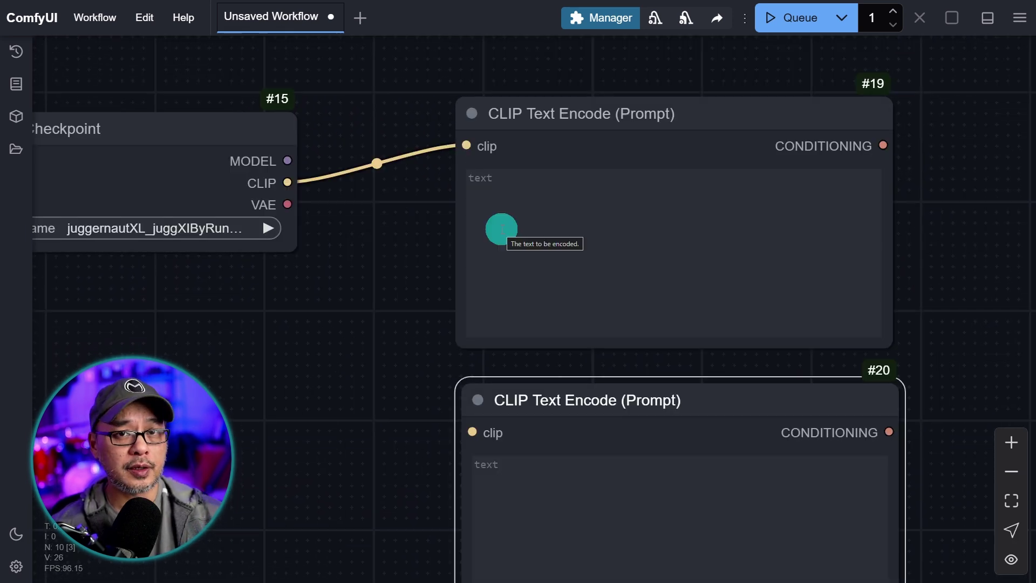
{"action": "left_click", "coordinate": [502, 229]}
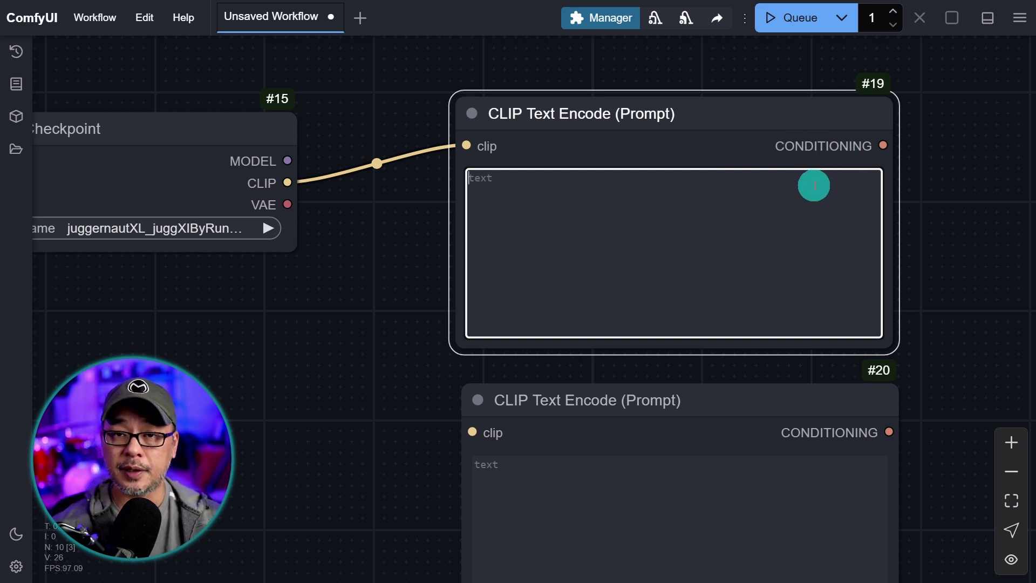
Enter 'portrait of a woman' in the first prompt node and wire CLIP to the second node's clip input.
{"action": "left_click", "coordinate": [366, 264]}
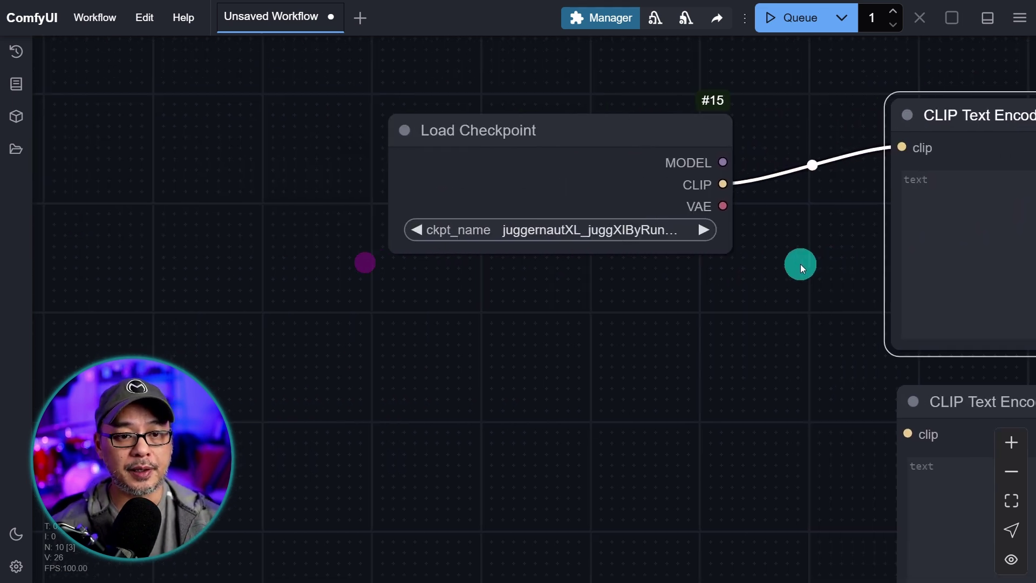
{"action": "left_click_drag", "start_coordinate": [805, 226], "coordinate": [356, 239]}
{"action": "left_click", "coordinate": [671, 263]}
{"action": "scroll", "coordinate": [670, 262], "scroll_direction": "up", "scroll_amount": 4}
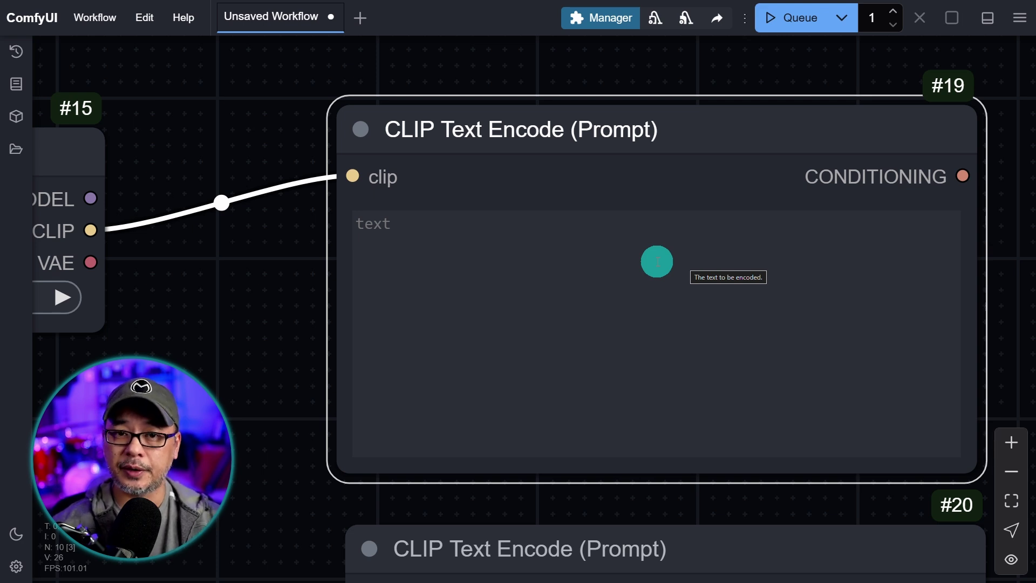
{"action": "left_click", "coordinate": [658, 261]}
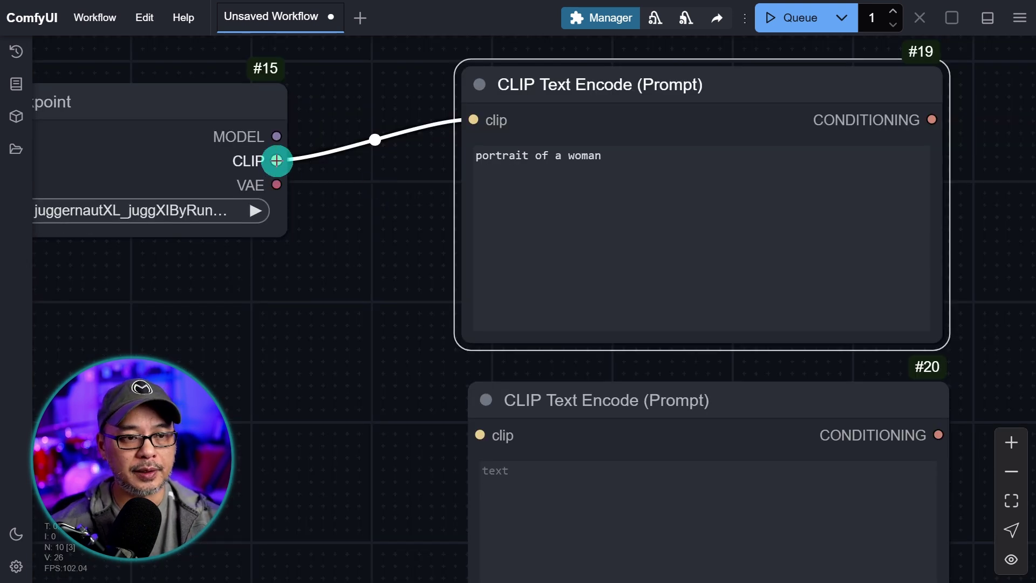
{"action": "left_click_drag", "start_coordinate": [276, 161], "coordinate": [340, 190]}
{"action": "left_click_drag", "start_coordinate": [351, 280], "coordinate": [481, 435]}
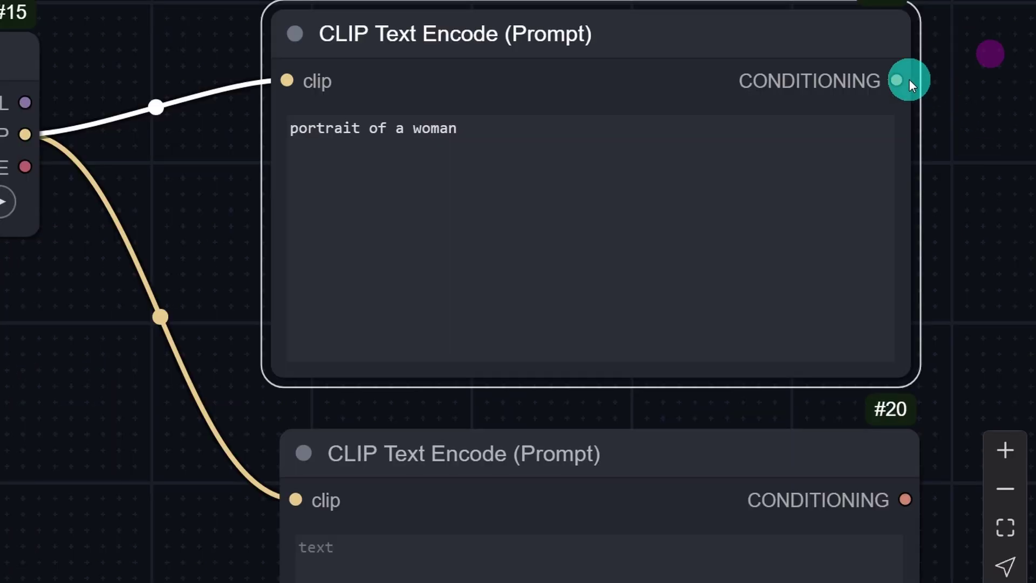
Colour the first prompt node green and the second prompt node red.
{"action": "right_click", "coordinate": [690, 118]}
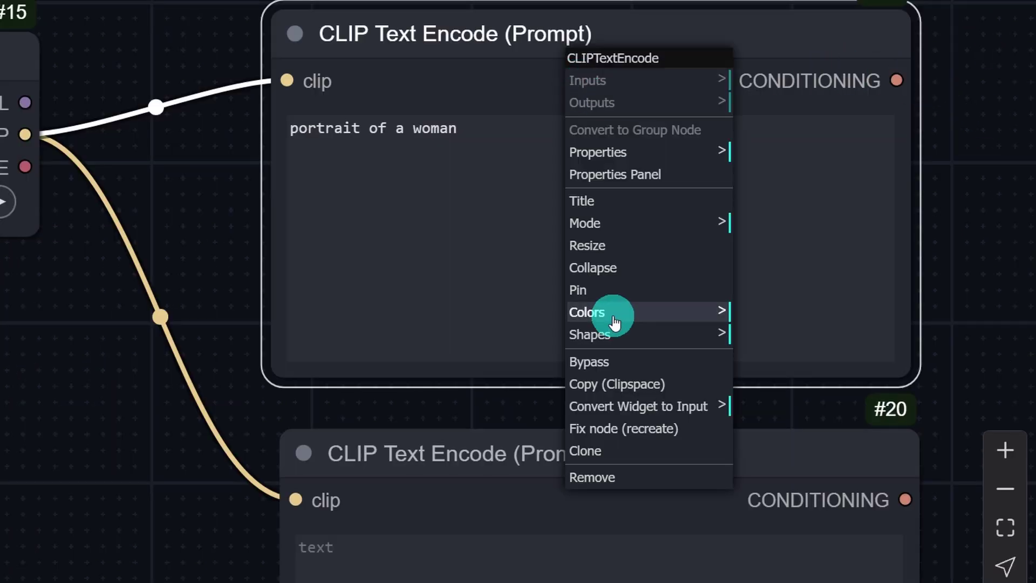
{"action": "left_click", "coordinate": [612, 313]}
{"action": "left_click", "coordinate": [782, 384]}
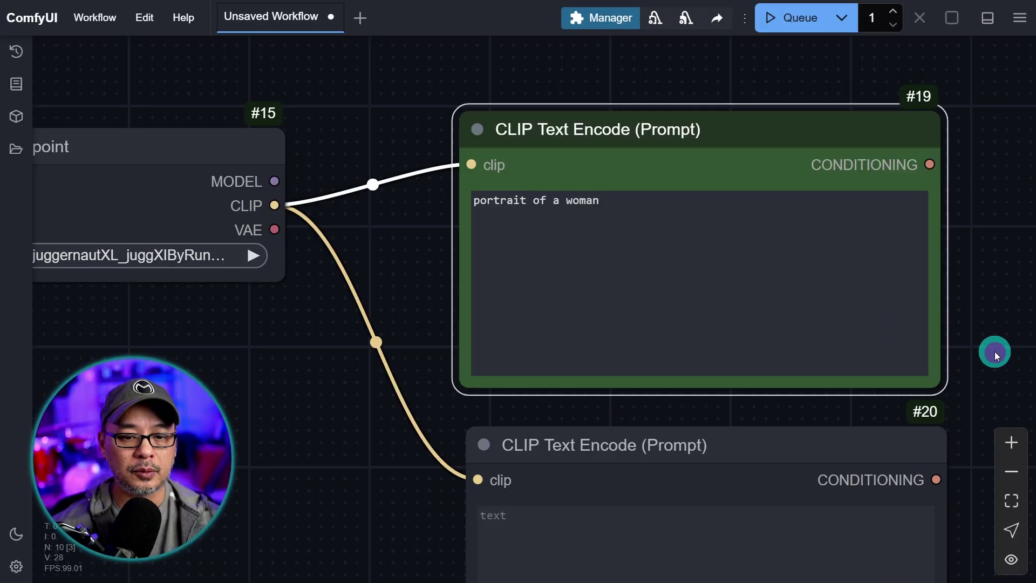
{"action": "left_click_drag", "start_coordinate": [978, 341], "coordinate": [959, 0]}
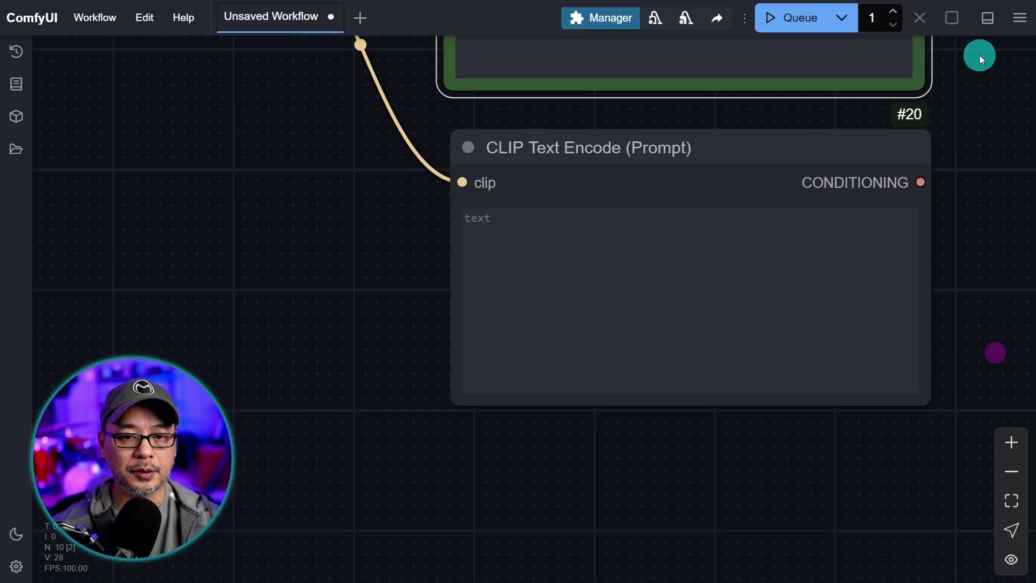
{"action": "right_click", "coordinate": [666, 246]}
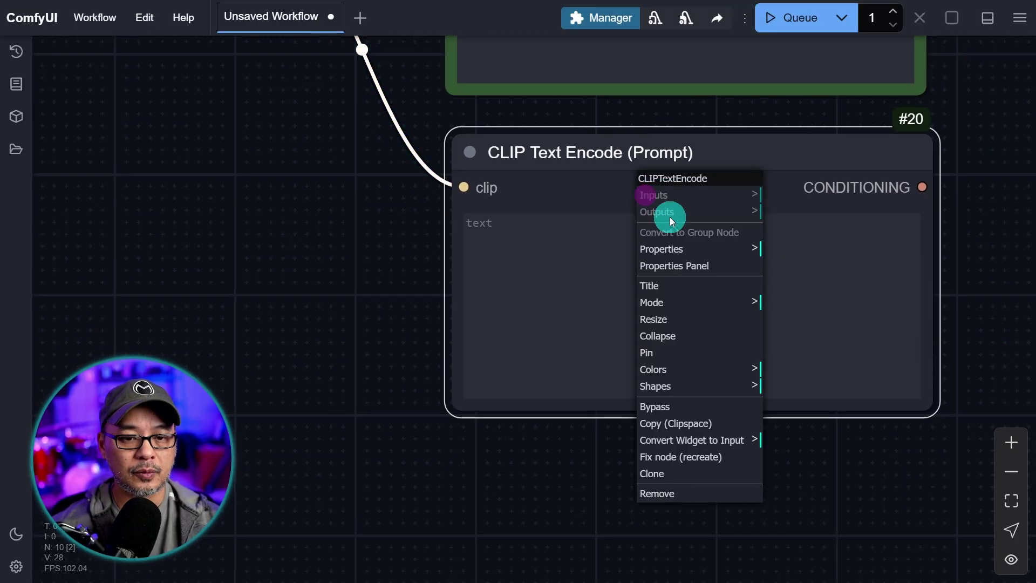
{"action": "left_click", "coordinate": [687, 369]}
{"action": "left_click", "coordinate": [795, 384]}
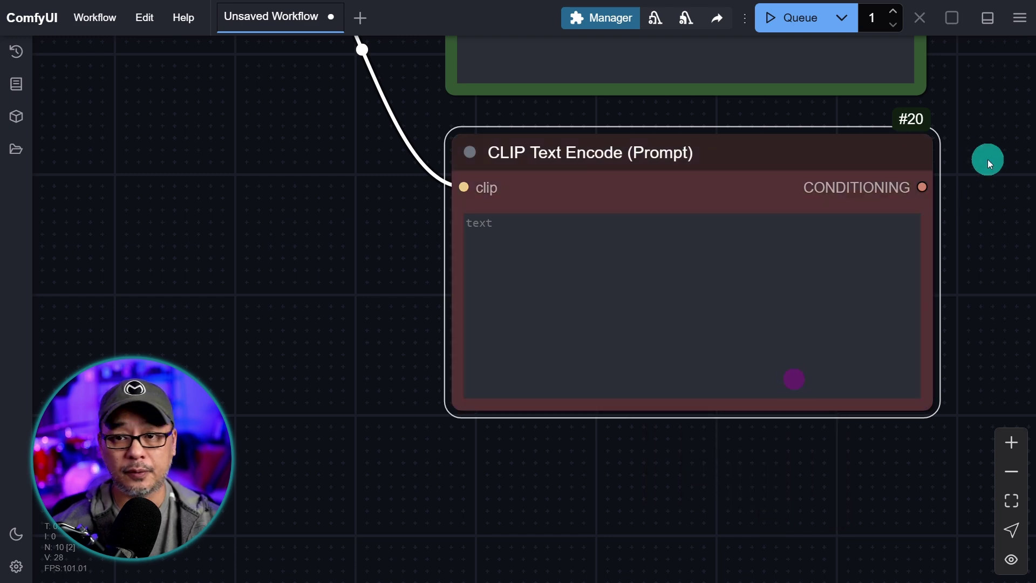
{"action": "left_click_drag", "start_coordinate": [985, 120], "coordinate": [969, 332]}
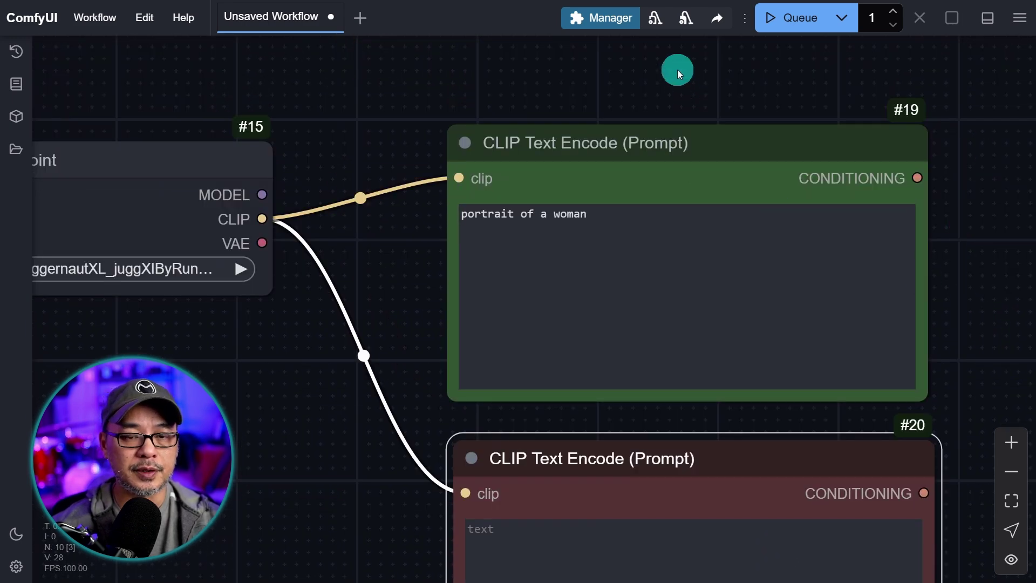
{"action": "scroll", "coordinate": [664, 94], "scroll_direction": "up", "scroll_amount": 4}
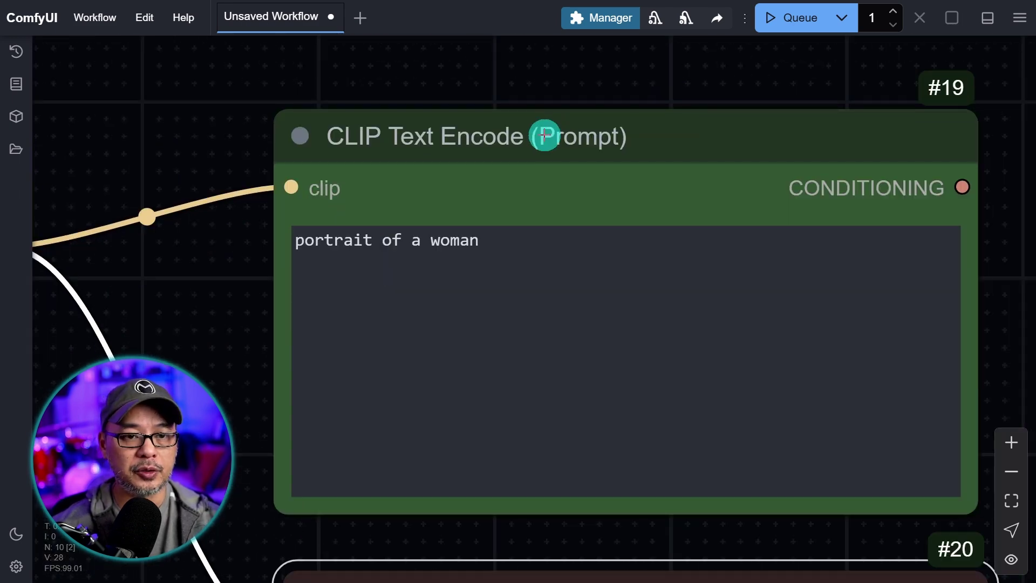
Retitle the green node Positive Prompt and the red node Negative Prompt.
{"action": "double_click", "coordinate": [551, 135]}
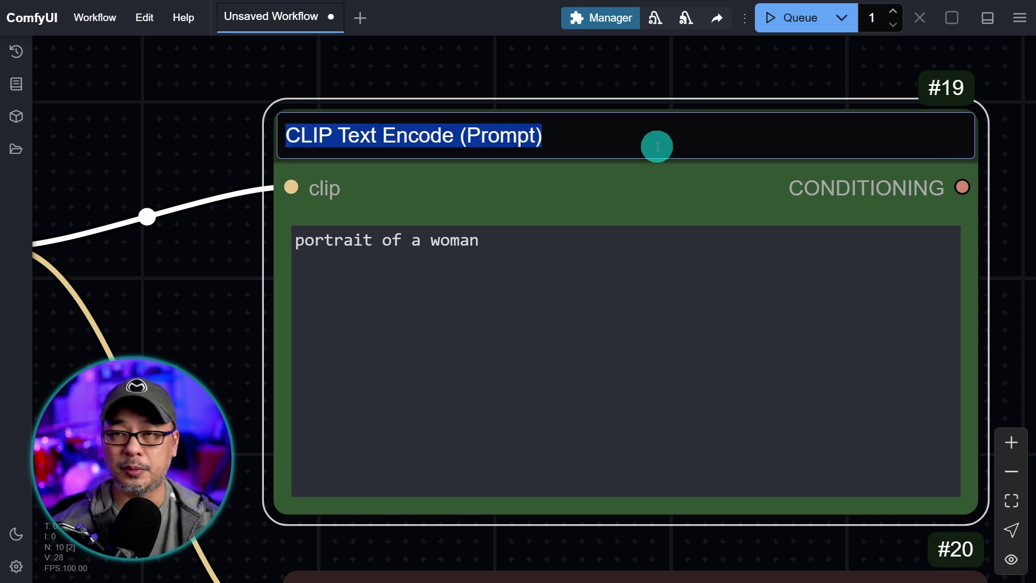
{"action": "left_click", "coordinate": [615, 134]}
{"action": "key", "text": "Left"}
{"action": "key", "text": "Left"}
{"action": "key", "text": "Left"}
{"action": "key", "text": "Left"}
{"action": "key", "text": "Left"}
{"action": "key", "text": "Left"}
{"action": "key", "text": "Left"}
{"action": "type", "text": "POstivie"}
{"action": "key", "text": "Left"}
{"action": "key", "text": "Left"}
{"action": "key", "text": "Left"}
{"action": "left_click", "coordinate": [644, 246]}
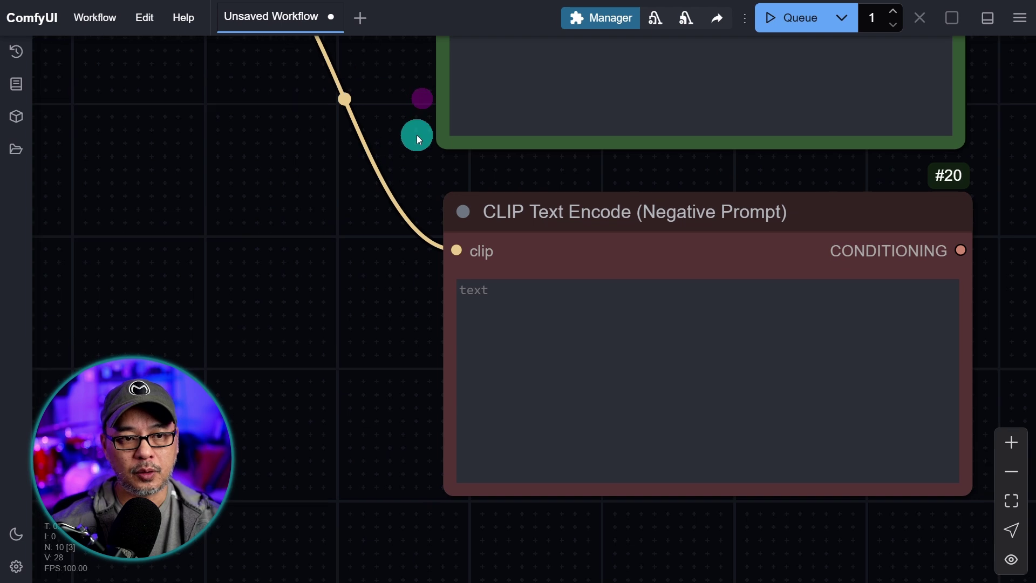
{"action": "left_click_drag", "start_coordinate": [417, 135], "coordinate": [478, 427]}
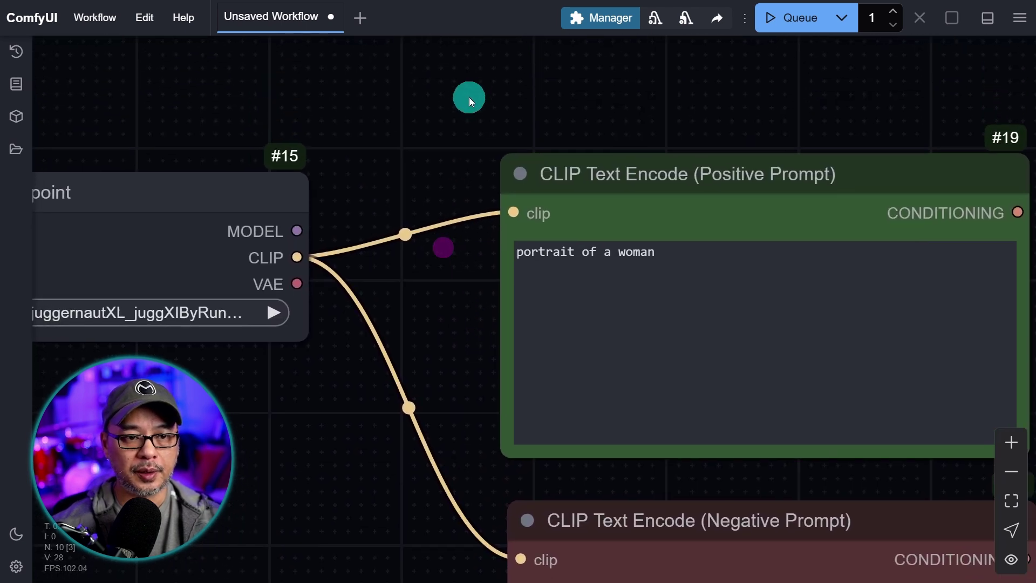
{"action": "scroll", "coordinate": [467, 106], "scroll_direction": "up", "scroll_amount": 6}
{"action": "left_click_drag", "start_coordinate": [595, 145], "coordinate": [381, 83]}
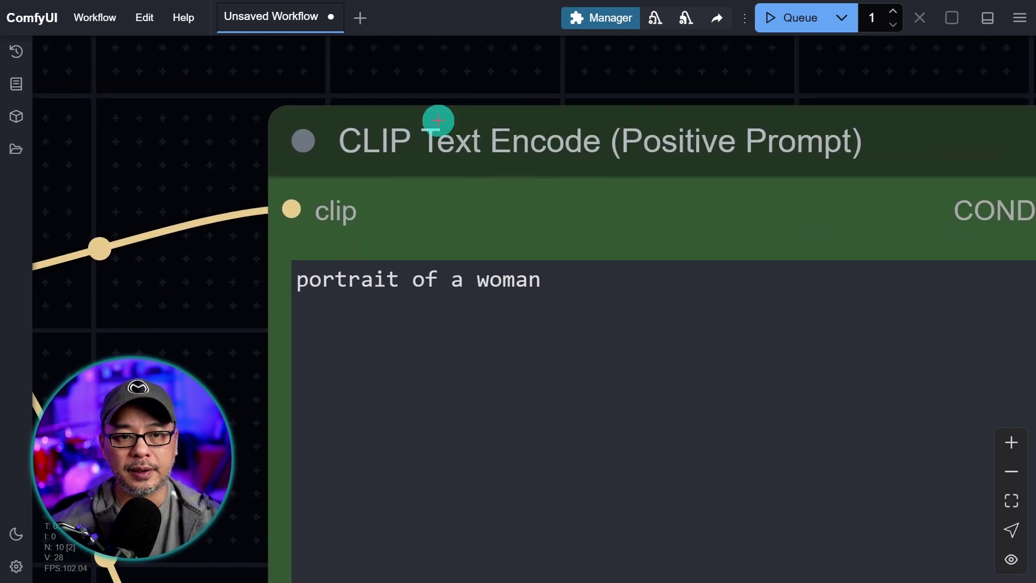
{"action": "mouse_move", "coordinate": [588, 161]}
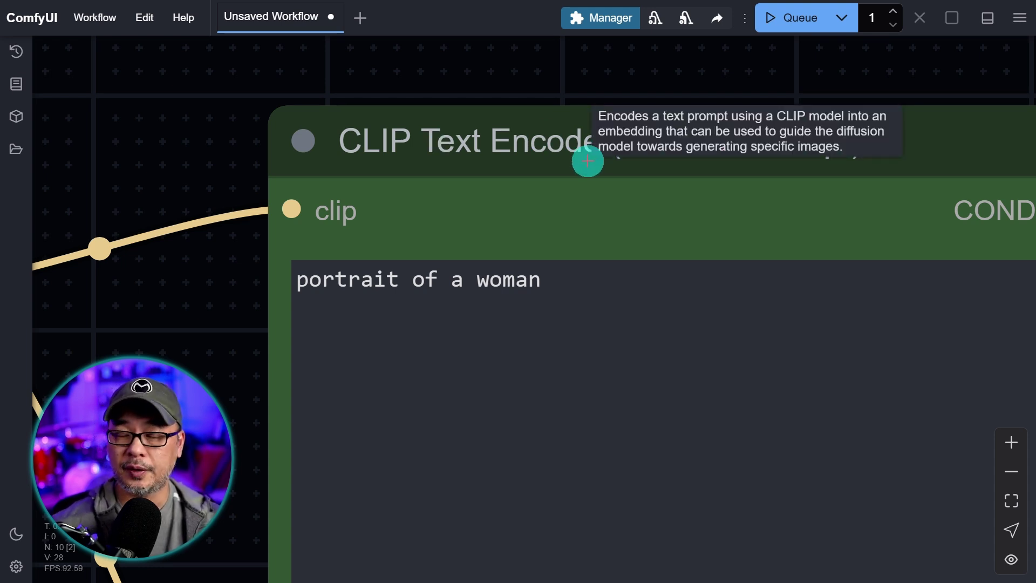
{"action": "scroll", "coordinate": [721, 76], "scroll_direction": "down", "scroll_amount": 5}
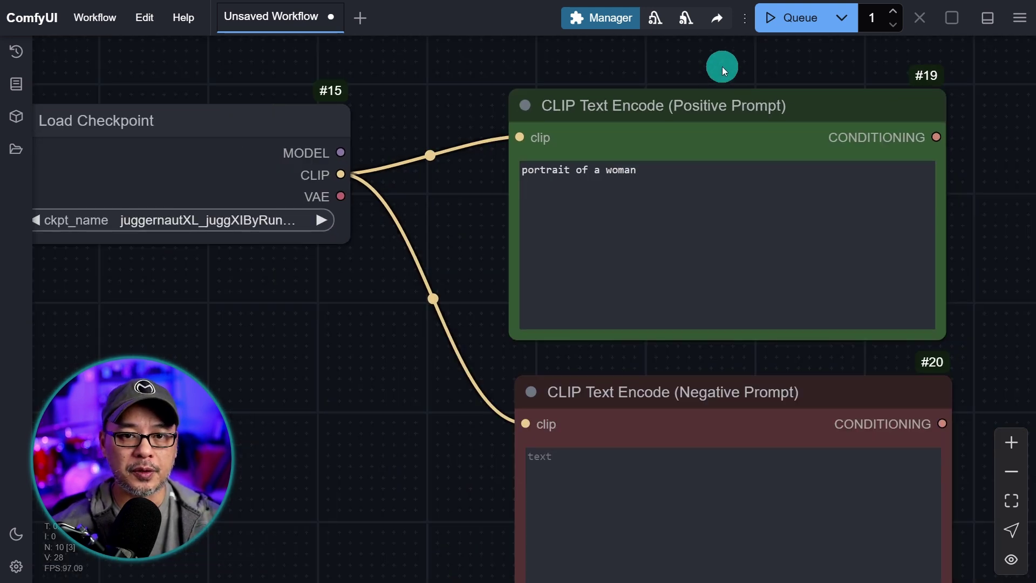
Resize the red Negative Prompt node to its minimum size and nudge Load Checkpoint lower.
{"action": "left_click_drag", "start_coordinate": [722, 67], "coordinate": [720, 78]}
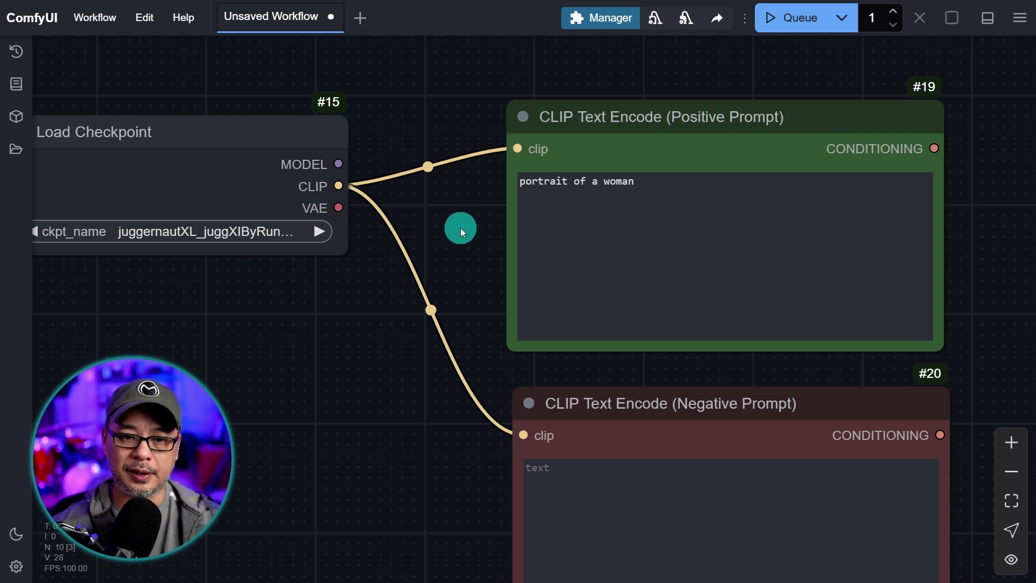
{"action": "scroll", "coordinate": [461, 228], "scroll_direction": "down", "scroll_amount": 5}
{"action": "scroll", "coordinate": [410, 276], "scroll_direction": "up", "scroll_amount": 3}
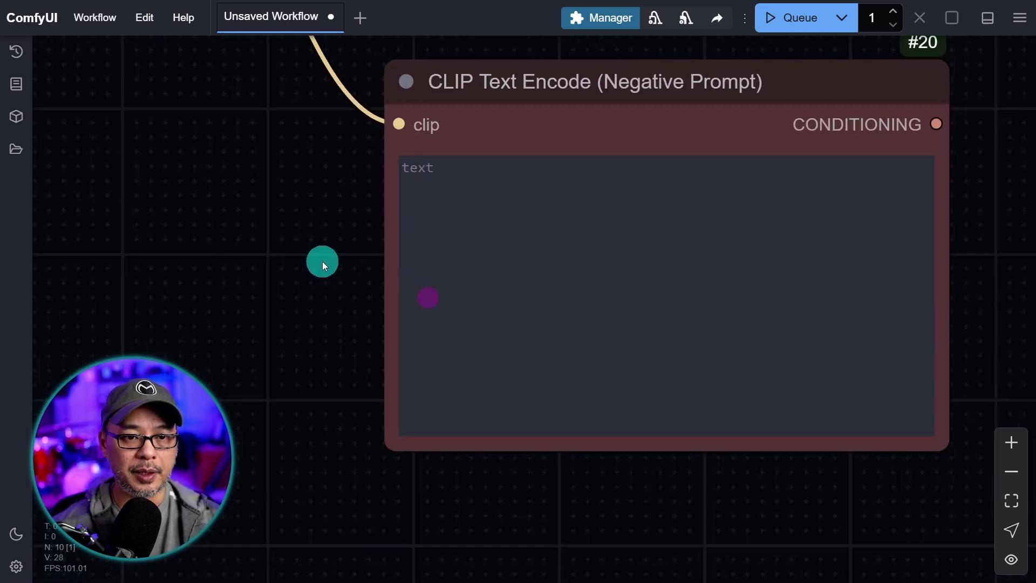
{"action": "scroll", "coordinate": [322, 261], "scroll_direction": "up", "scroll_amount": 1}
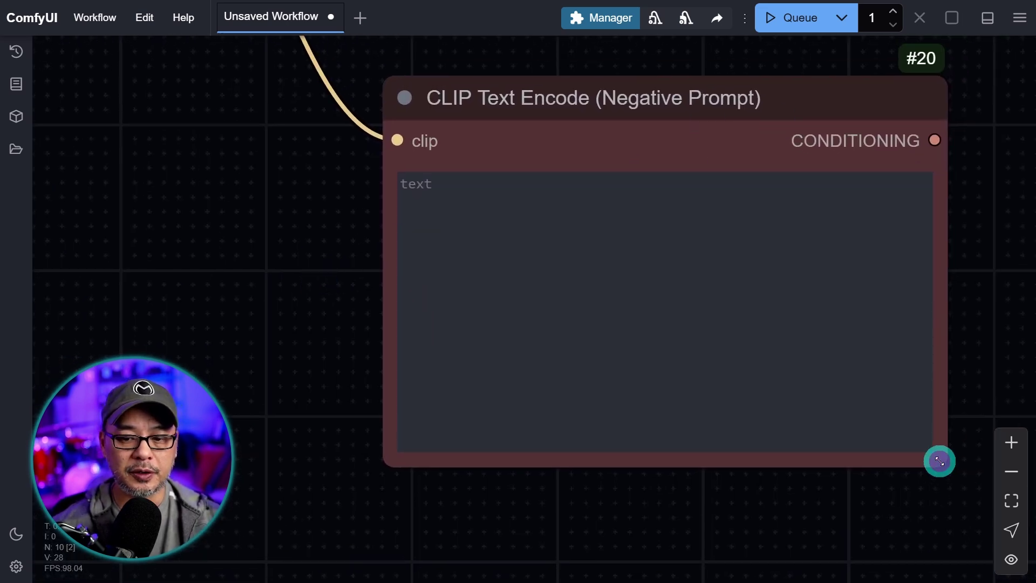
{"action": "left_click_drag", "start_coordinate": [940, 461], "coordinate": [911, 455]}
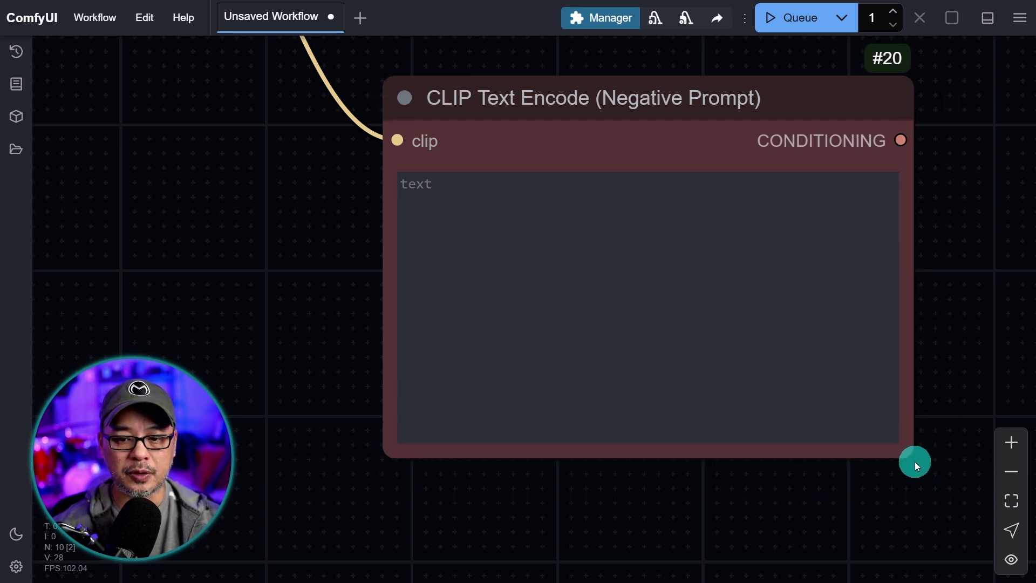
{"action": "left_click_drag", "start_coordinate": [907, 454], "coordinate": [767, 133]}
{"action": "scroll", "coordinate": [767, 132], "scroll_direction": "down", "scroll_amount": 4}
{"action": "left_click_drag", "start_coordinate": [827, 186], "coordinate": [835, 250]}
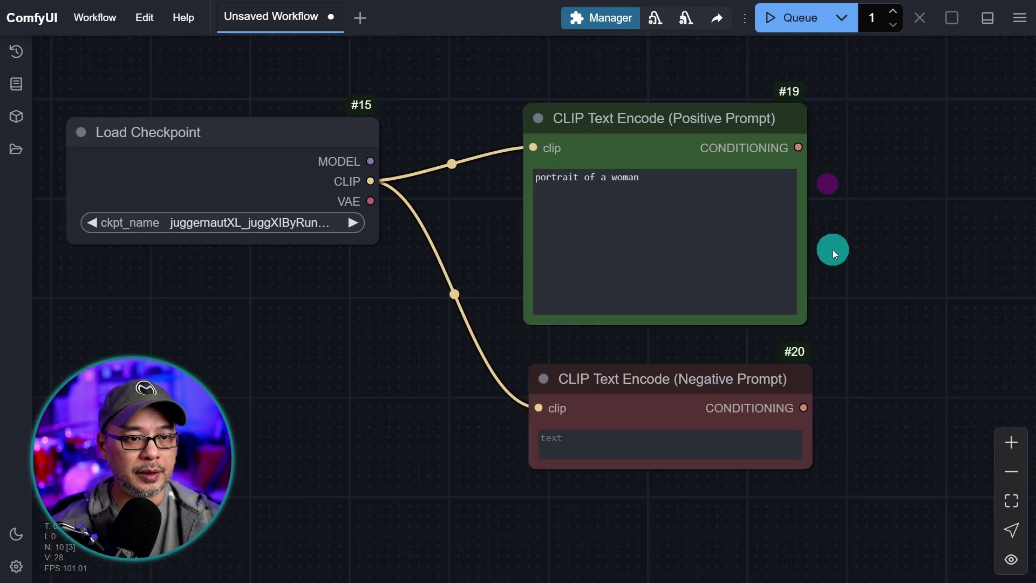
{"action": "left_click_drag", "start_coordinate": [338, 136], "coordinate": [356, 190]}
Create a KSampler node linked from Load Checkpoint's MODEL output.
{"action": "scroll", "coordinate": [356, 190], "scroll_direction": "up", "scroll_amount": 8}
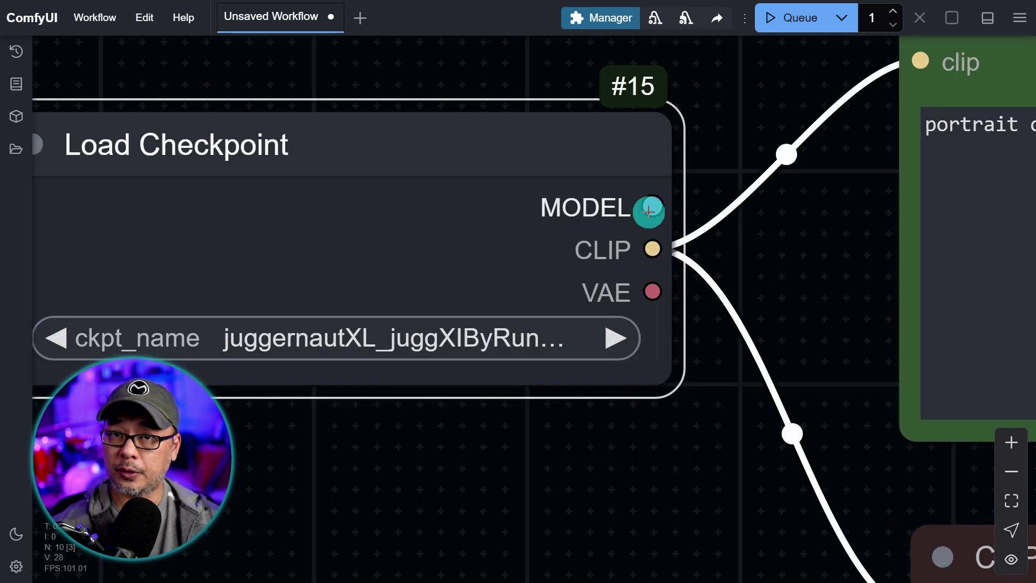
{"action": "scroll", "coordinate": [838, 264], "scroll_direction": "down", "scroll_amount": 2}
{"action": "scroll", "coordinate": [837, 264], "scroll_direction": "down", "scroll_amount": 3}
{"action": "scroll", "coordinate": [834, 265], "scroll_direction": "up", "scroll_amount": 1}
{"action": "scroll", "coordinate": [323, 197], "scroll_direction": "down", "scroll_amount": 1}
{"action": "left_click_drag", "start_coordinate": [834, 265], "coordinate": [901, 104]}
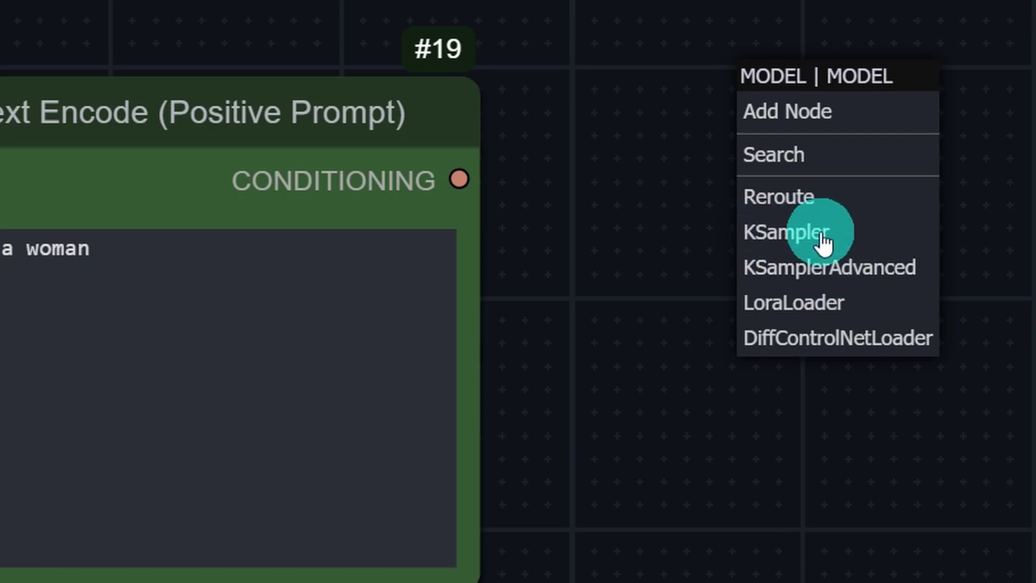
{"action": "left_click", "coordinate": [756, 237]}
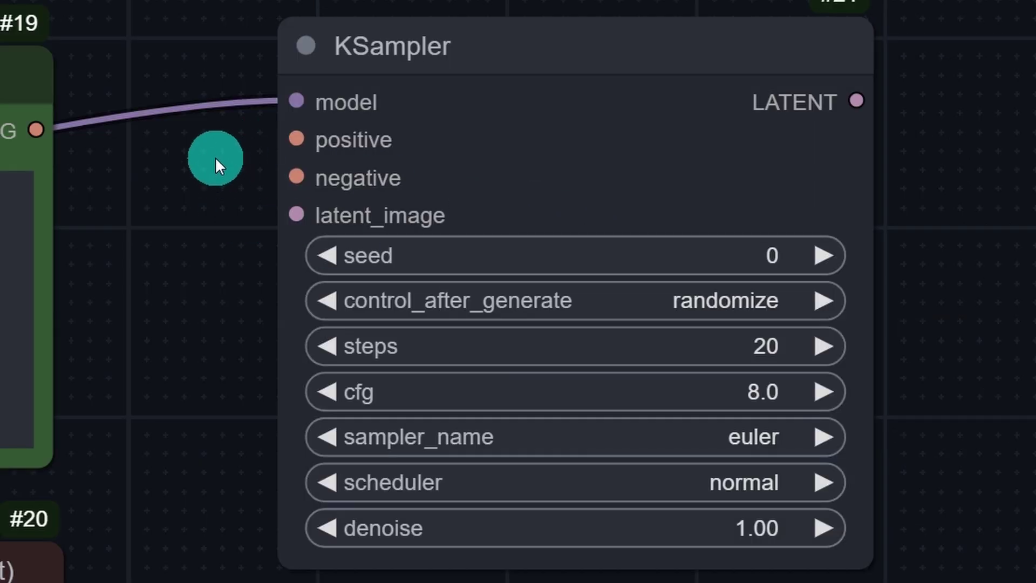
Browse the sampling node category, then reposition the view and move Load Checkpoint up.
{"action": "right_click", "coordinate": [216, 156]}
{"action": "left_click", "coordinate": [244, 160]}
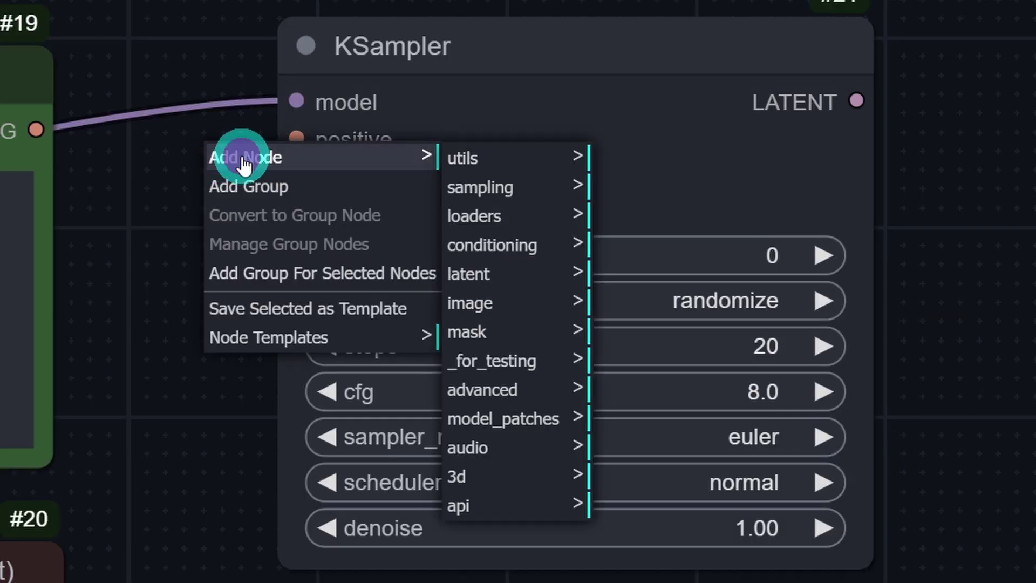
{"action": "left_click", "coordinate": [484, 200]}
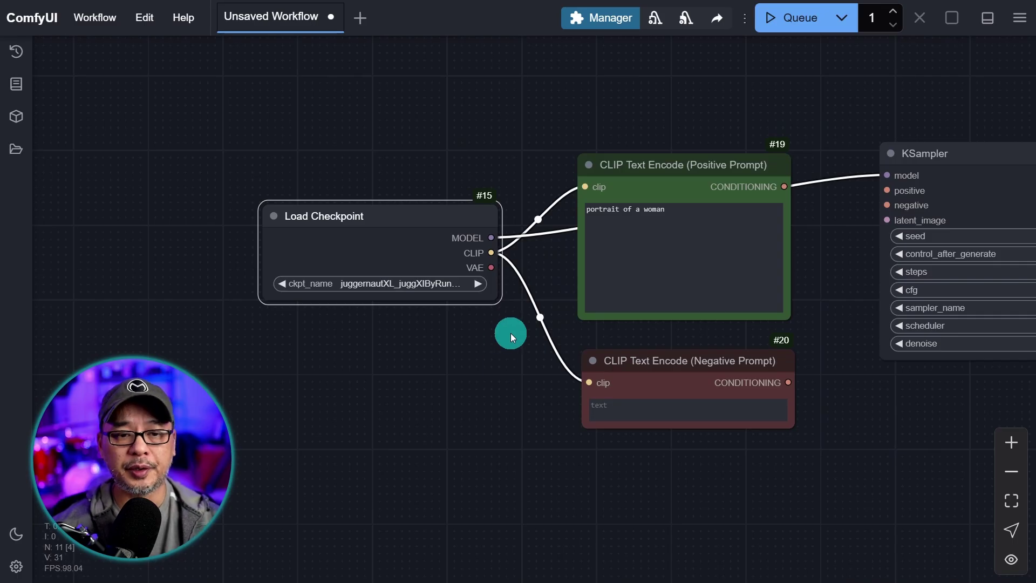
{"action": "scroll", "coordinate": [516, 328], "scroll_direction": "down", "scroll_amount": 3}
{"action": "scroll", "coordinate": [516, 333], "scroll_direction": "up", "scroll_amount": 6}
{"action": "left_click_drag", "start_coordinate": [499, 356], "coordinate": [532, 380]}
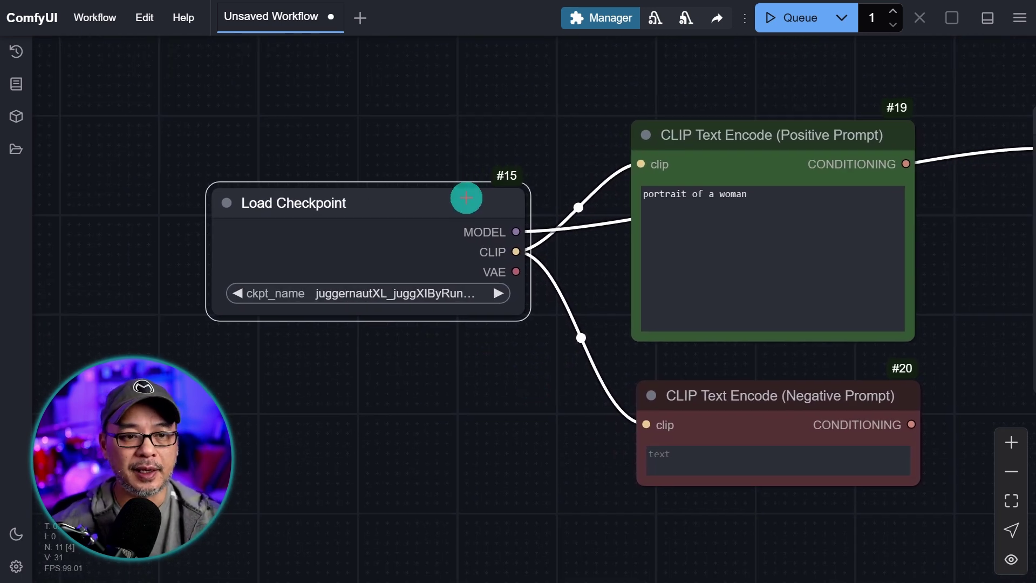
{"action": "left_click_drag", "start_coordinate": [466, 198], "coordinate": [467, 143]}
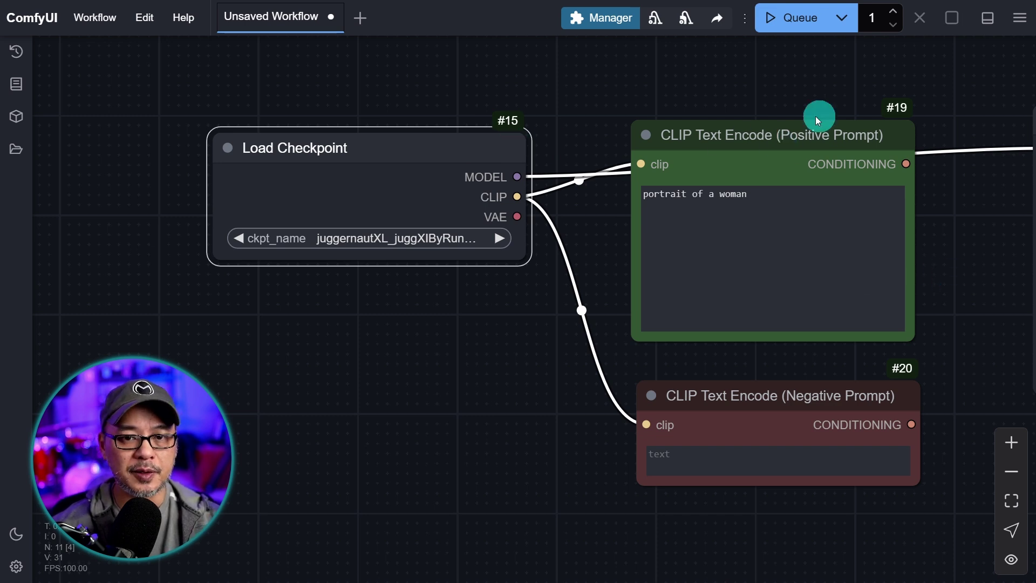
Connect the Positive Prompt's CONDITIONING output to the KSampler's positive input.
{"action": "left_click_drag", "start_coordinate": [977, 210], "coordinate": [699, 213]}
{"action": "left_click", "coordinate": [896, 116]}
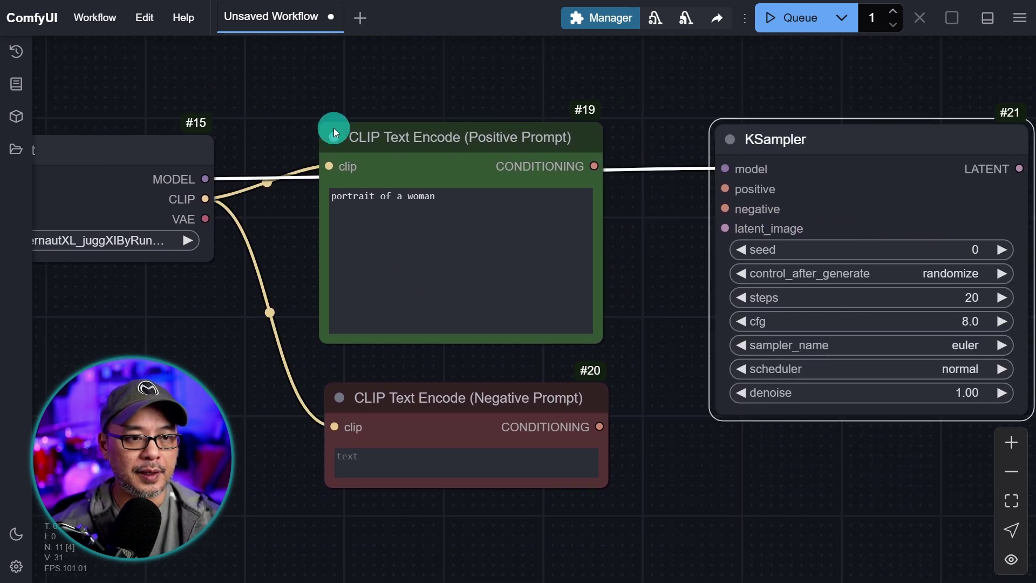
{"action": "left_click_drag", "start_coordinate": [707, 525], "coordinate": [826, 527]}
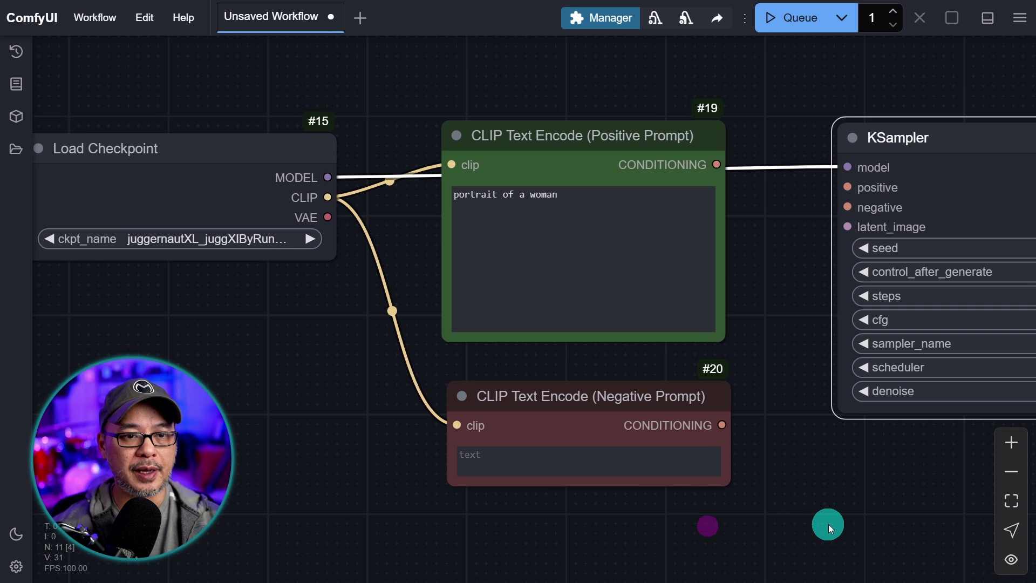
{"action": "mouse_move", "coordinate": [289, 148]}
{"action": "left_mouse_down"}
{"action": "mouse_move", "coordinate": [289, 127]}
{"action": "mouse_move", "coordinate": [291, 140]}
{"action": "left_mouse_up"}
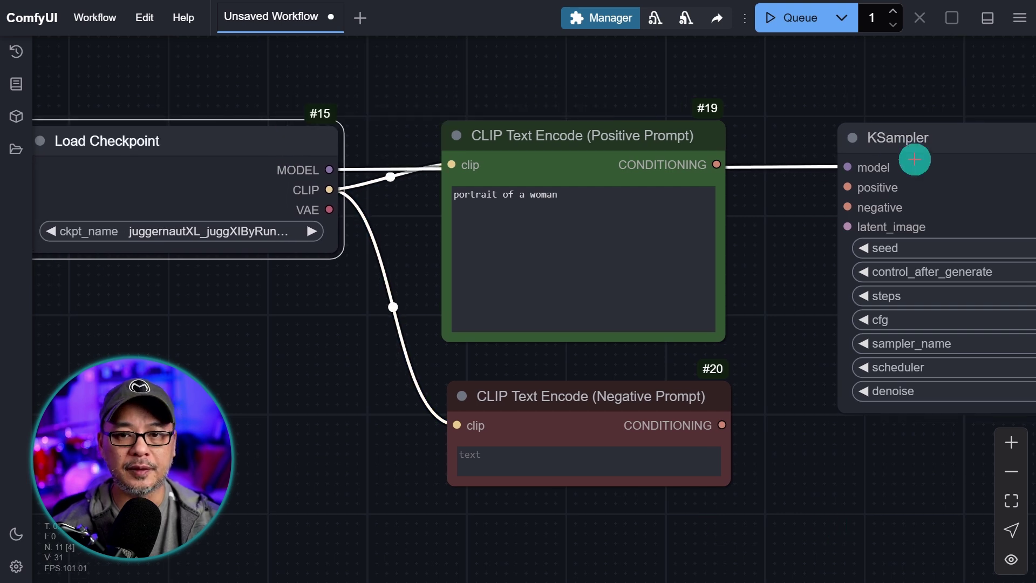
{"action": "left_click", "coordinate": [920, 152]}
{"action": "scroll", "coordinate": [666, 252], "scroll_direction": "up", "scroll_amount": 4}
{"action": "left_click_drag", "start_coordinate": [643, 171], "coordinate": [675, 205]}
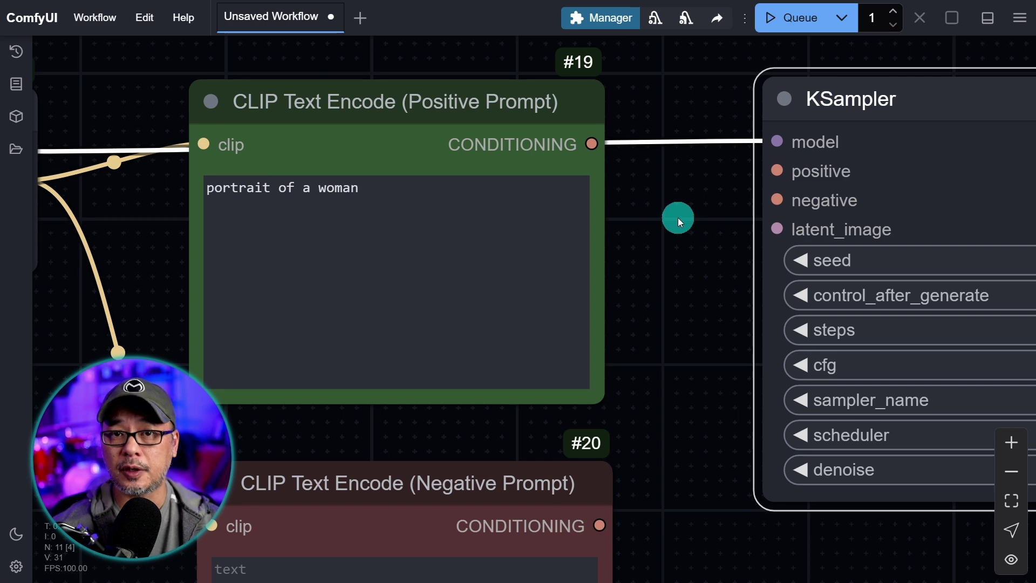
{"action": "left_click_drag", "start_coordinate": [591, 144], "coordinate": [770, 171]}
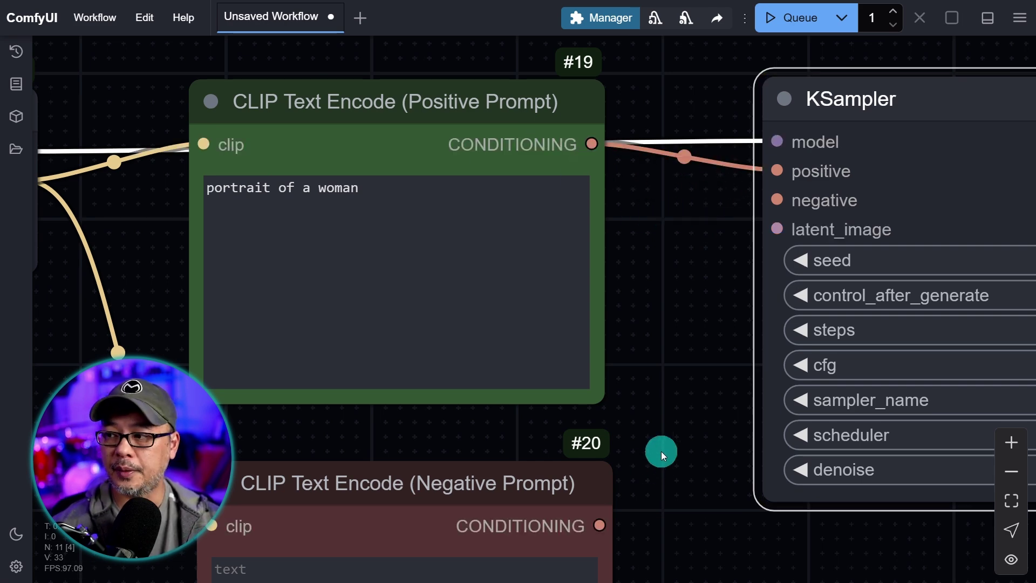
Connect the Negative Prompt's CONDITIONING output to the KSampler's negative input.
{"action": "left_click_drag", "start_coordinate": [664, 451], "coordinate": [625, 428]}
{"action": "left_click_drag", "start_coordinate": [538, 505], "coordinate": [723, 182]}
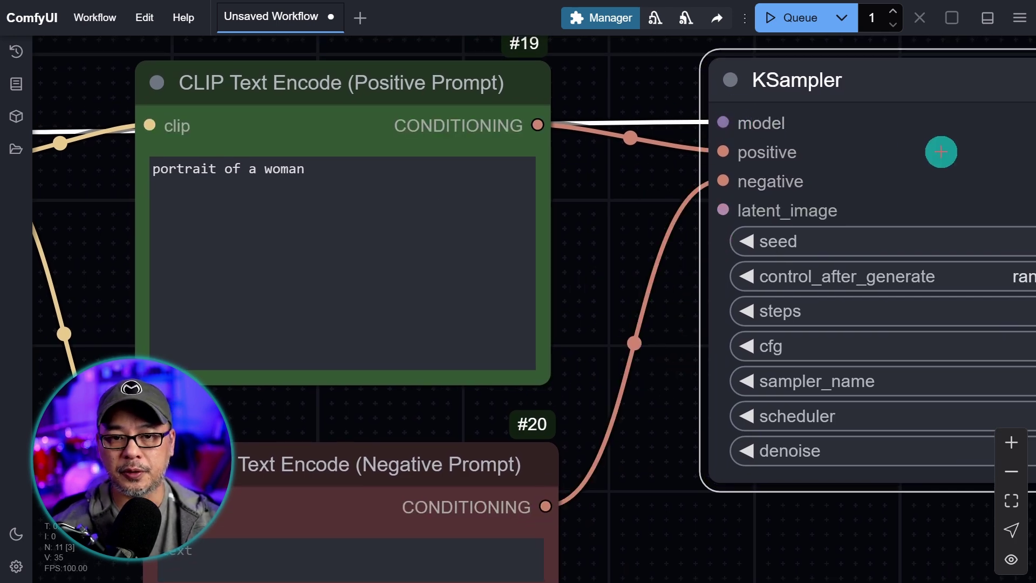
{"action": "left_click_drag", "start_coordinate": [119, 235], "coordinate": [714, 139]}
{"action": "scroll", "coordinate": [714, 138], "scroll_direction": "up", "scroll_amount": 4}
{"action": "scroll", "coordinate": [644, 241], "scroll_direction": "down", "scroll_amount": 7}
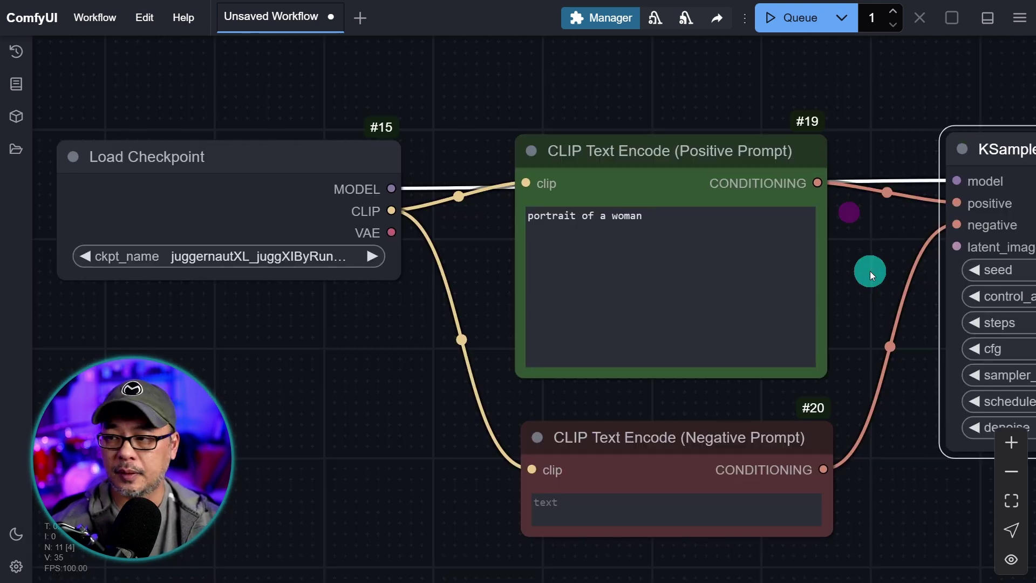
{"action": "left_click_drag", "start_coordinate": [718, 146], "coordinate": [726, 240]}
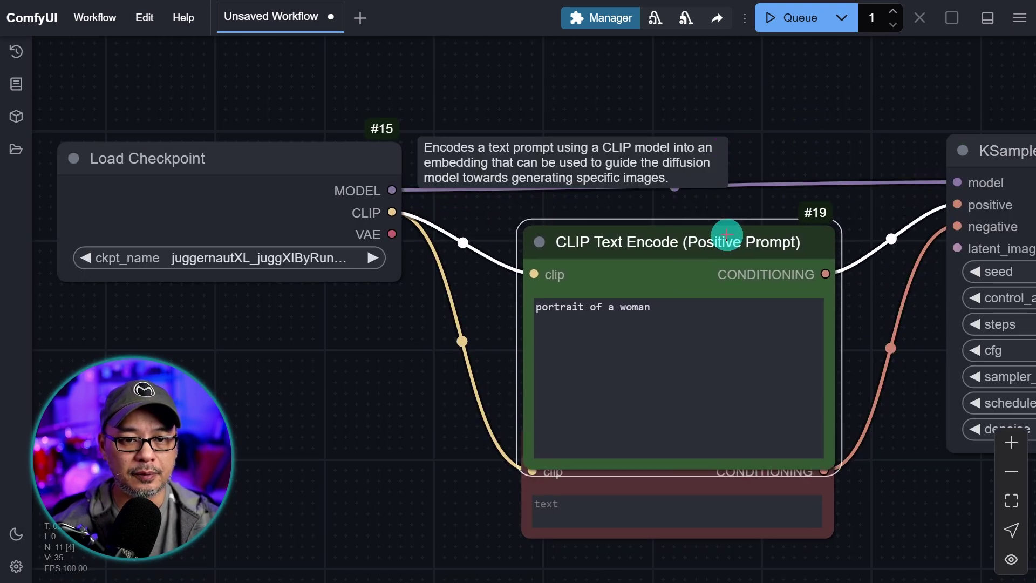
{"action": "scroll", "coordinate": [701, 141], "scroll_direction": "up", "scroll_amount": 2}
{"action": "scroll", "coordinate": [700, 143], "scroll_direction": "up", "scroll_amount": 2}
{"action": "scroll", "coordinate": [700, 144], "scroll_direction": "down", "scroll_amount": 2}
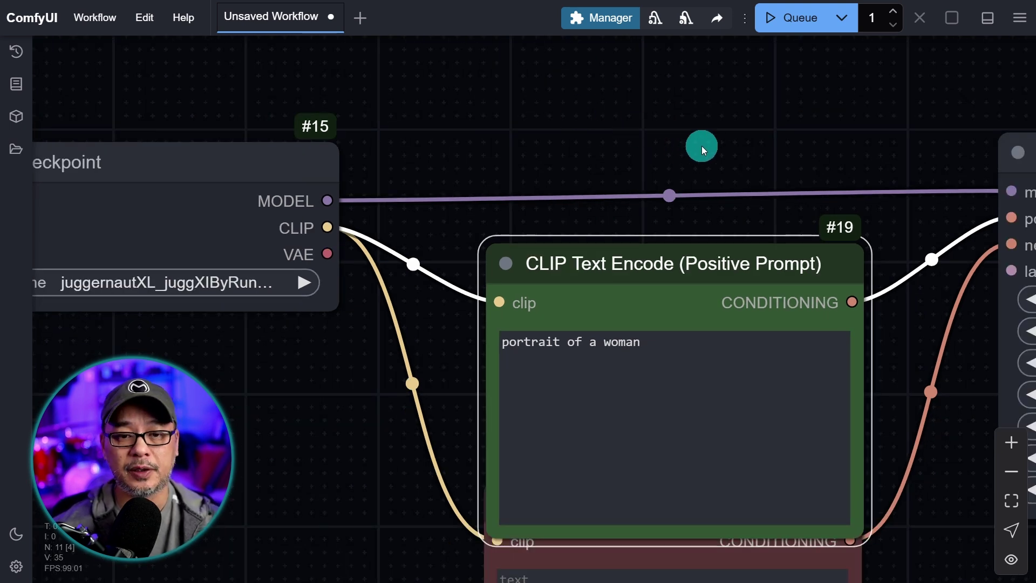
{"action": "left_click_drag", "start_coordinate": [703, 176], "coordinate": [706, 180]}
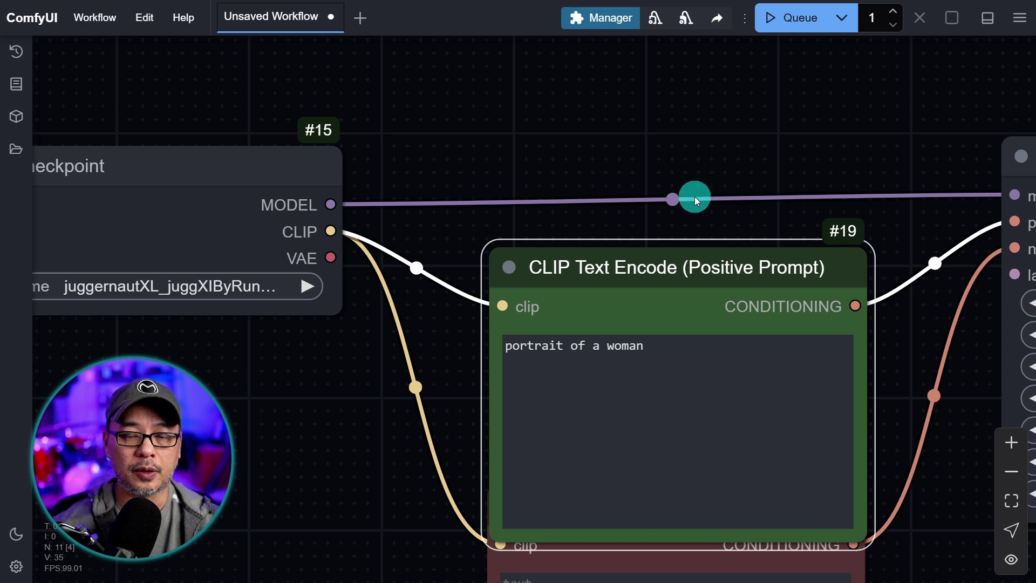
{"action": "left_click_drag", "start_coordinate": [598, 140], "coordinate": [604, 150]}
{"action": "key", "text": "ctrl+z"}
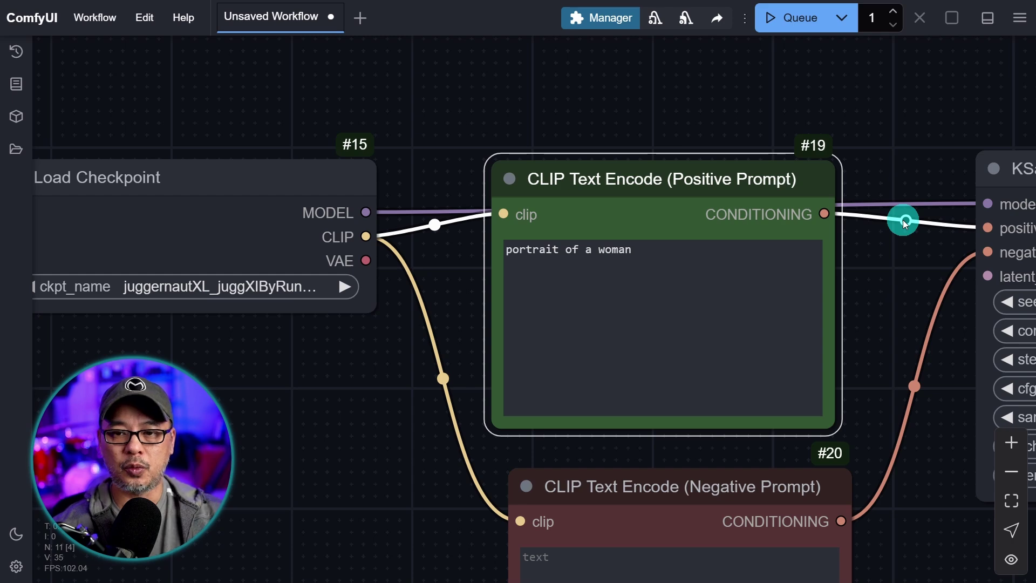
{"action": "scroll", "coordinate": [897, 166], "scroll_direction": "down", "scroll_amount": 4}
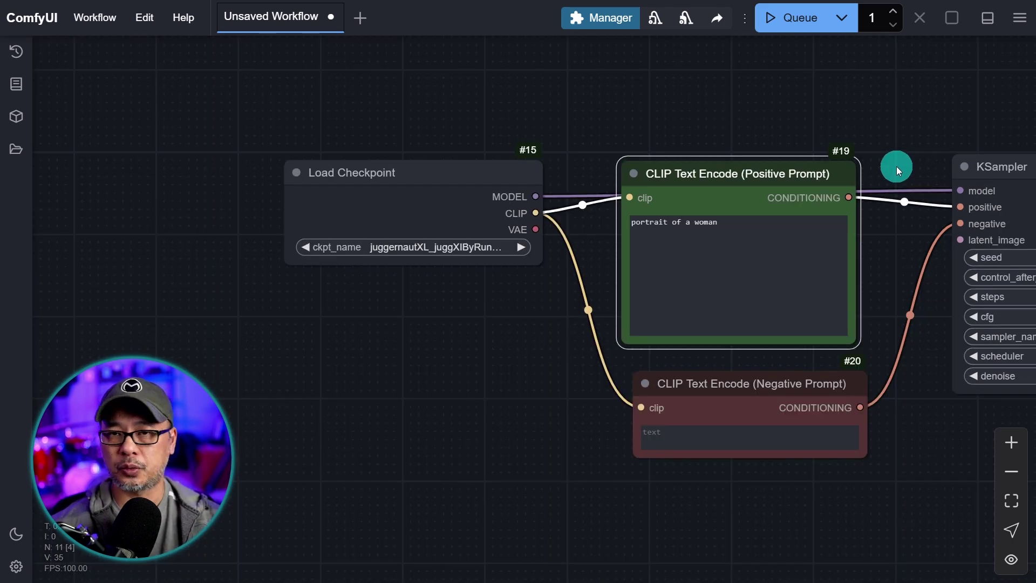
{"action": "scroll", "coordinate": [897, 163], "scroll_direction": "up", "scroll_amount": 4}
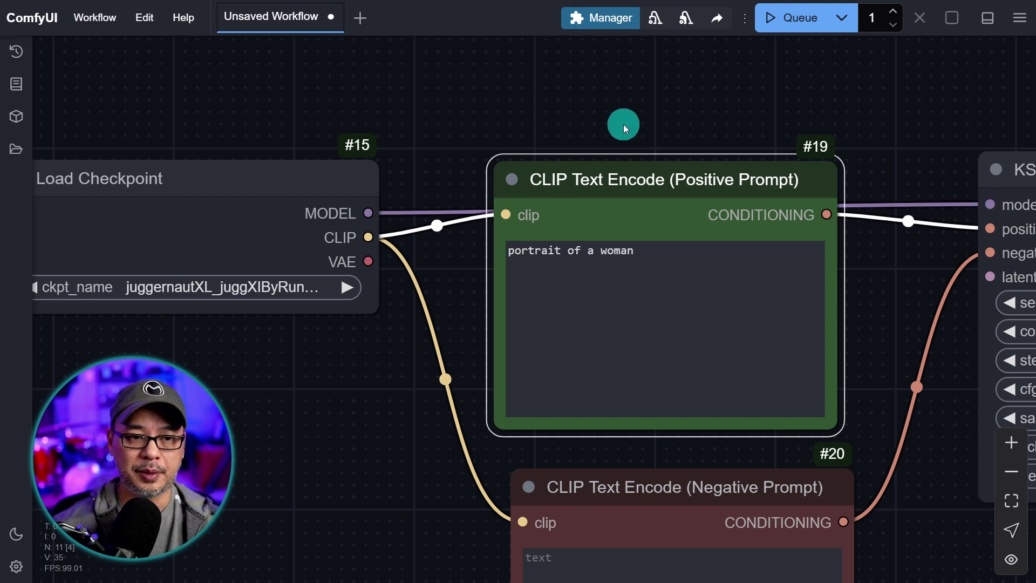
Add a Reroute node from Load Checkpoint's MODEL output and wire it into KSampler's model input.
{"action": "left_click_drag", "start_coordinate": [624, 110], "coordinate": [779, 144]}
{"action": "scroll", "coordinate": [619, 150], "scroll_direction": "up", "scroll_amount": 2}
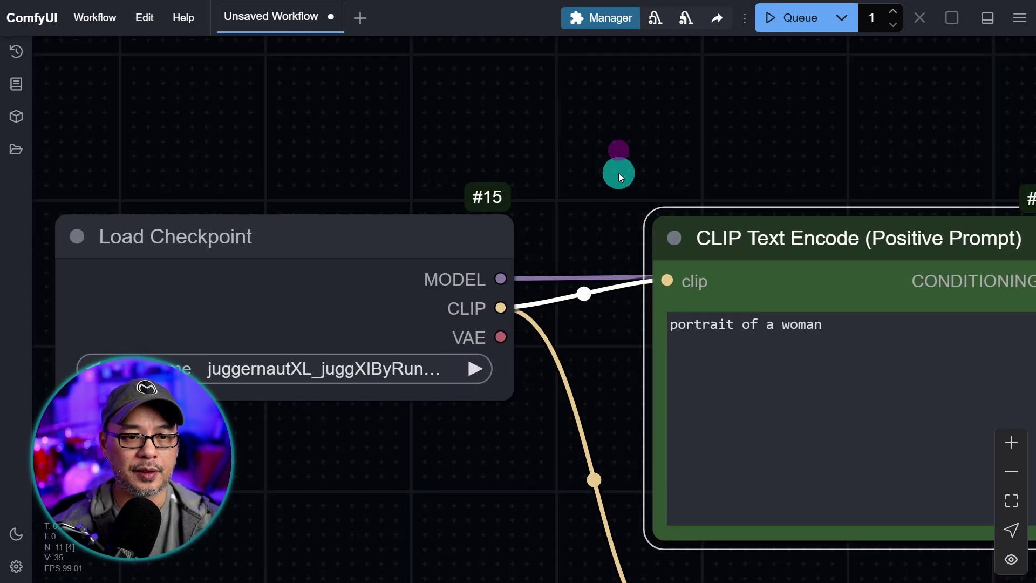
{"action": "left_click_drag", "start_coordinate": [514, 307], "coordinate": [575, 129]}
{"action": "left_click", "coordinate": [607, 172]}
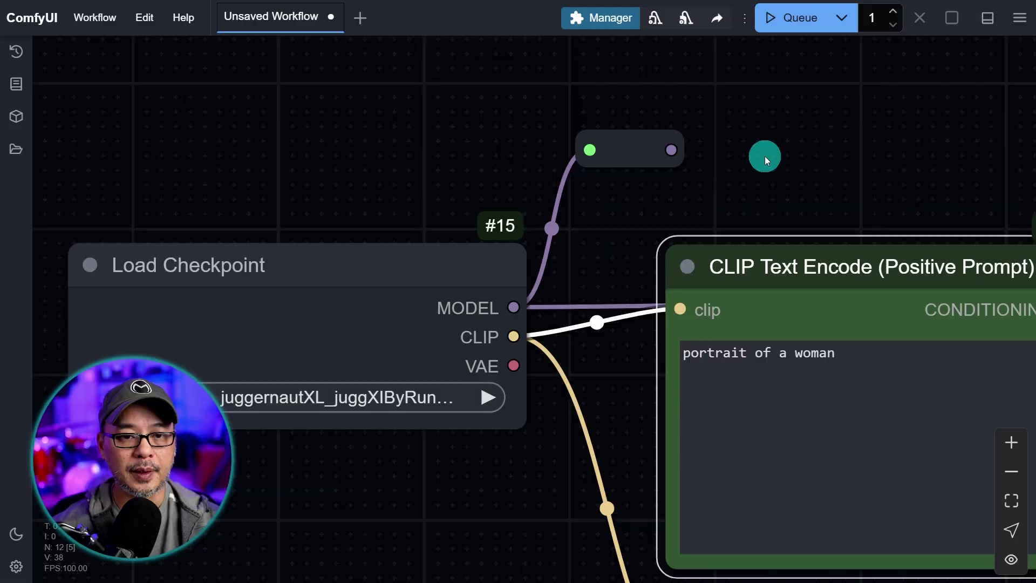
{"action": "scroll", "coordinate": [772, 151], "scroll_direction": "down", "scroll_amount": 3}
{"action": "left_click_drag", "start_coordinate": [806, 137], "coordinate": [590, 149]}
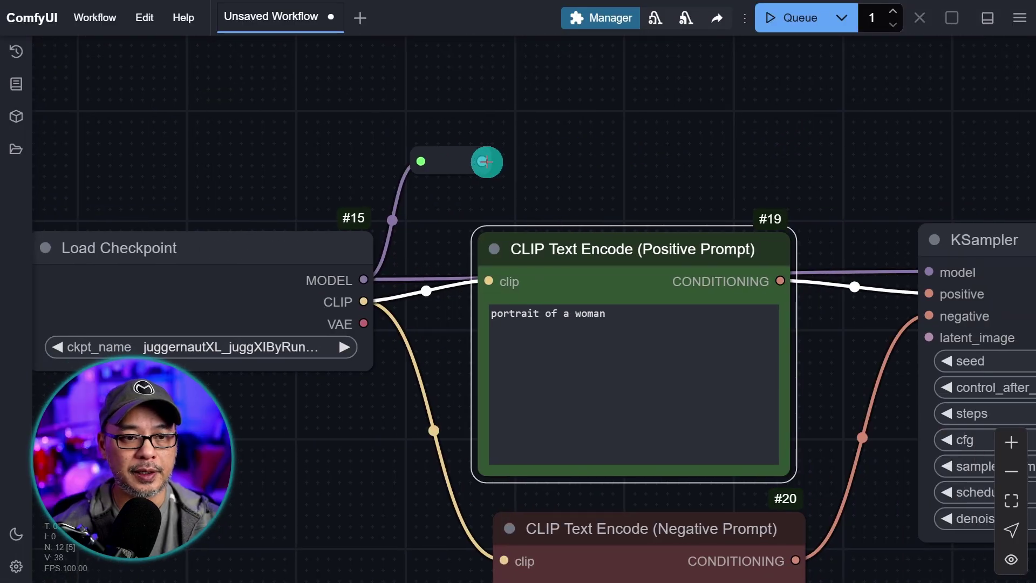
{"action": "left_click_drag", "start_coordinate": [486, 162], "coordinate": [881, 254]}
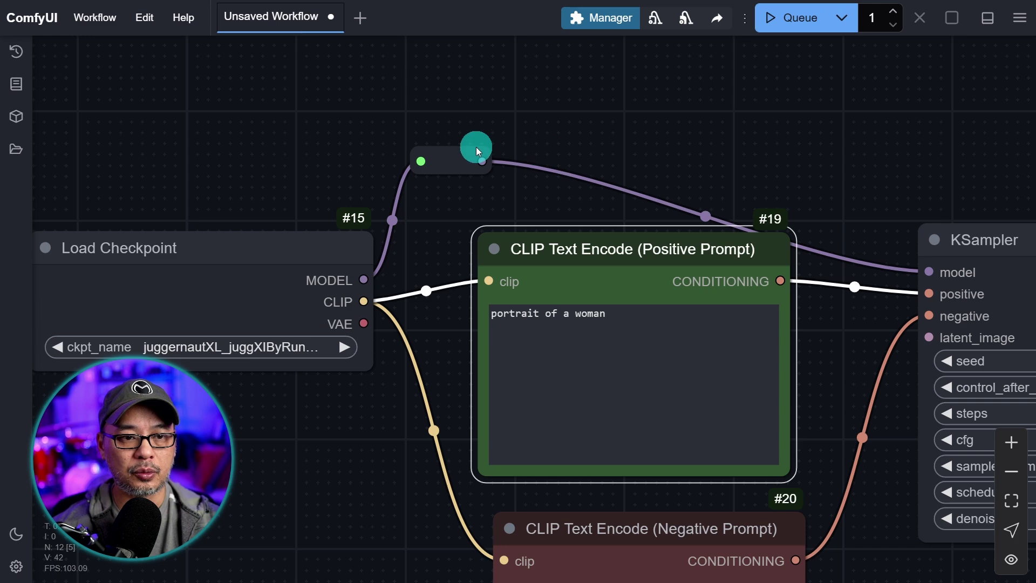
Move the Reroute node up above the prompt nodes.
{"action": "left_click_drag", "start_coordinate": [468, 157], "coordinate": [654, 97]}
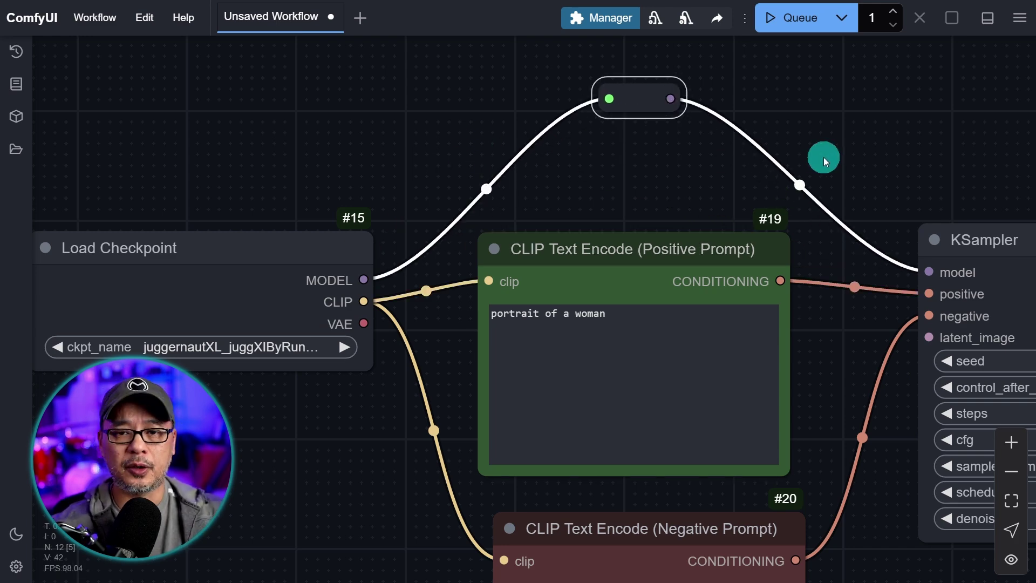
{"action": "scroll", "coordinate": [824, 157], "scroll_direction": "down", "scroll_amount": 10}
{"action": "left_click_drag", "start_coordinate": [881, 110], "coordinate": [468, 125]}
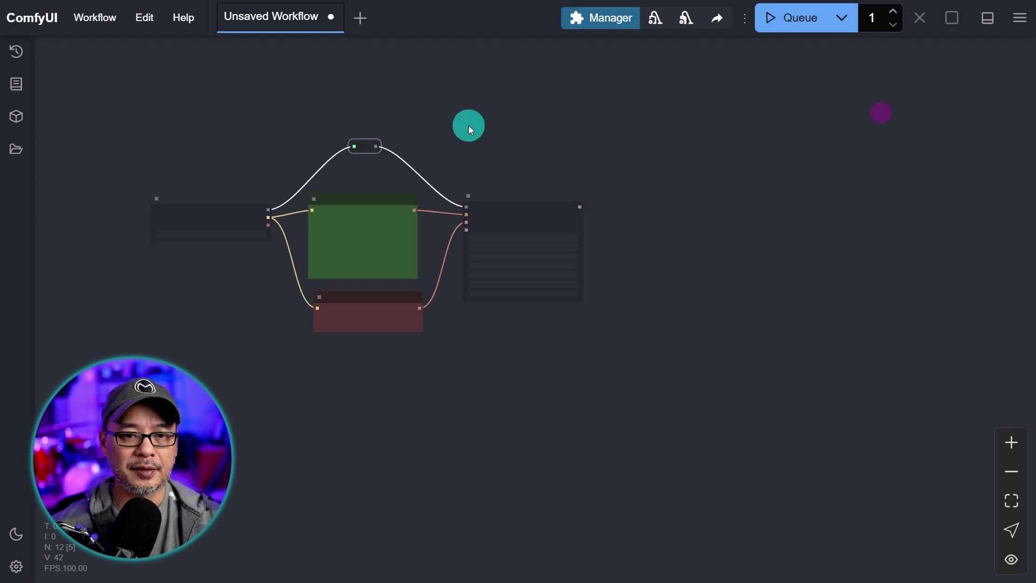
{"action": "scroll", "coordinate": [615, 200], "scroll_direction": "up", "scroll_amount": 14}
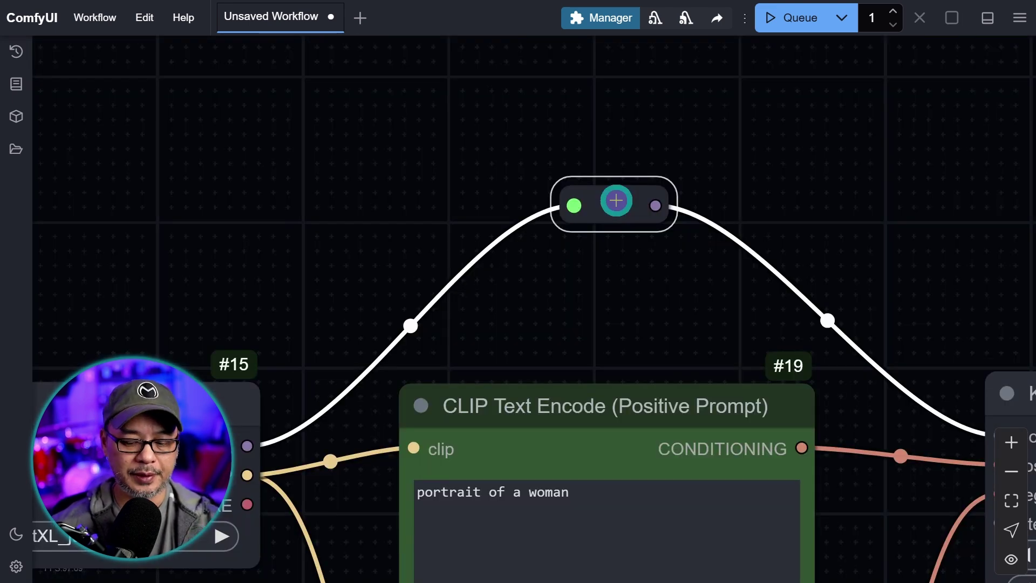
Delete the Reroute node, arch the MODEL link with two reroute points, and raise the Positive Prompt.
{"action": "key", "text": "Delete"}
{"action": "left_click_drag", "start_coordinate": [680, 299], "coordinate": [738, 139]}
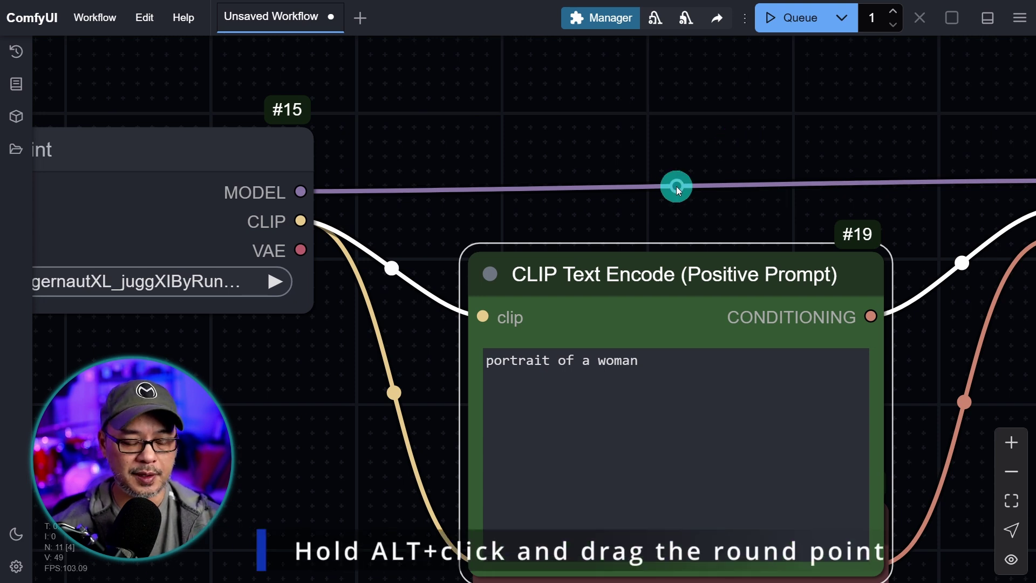
{"action": "left_click_drag", "start_coordinate": [675, 186], "coordinate": [328, 84]}
{"action": "left_click_drag", "start_coordinate": [779, 155], "coordinate": [876, 83]}
{"action": "left_click_drag", "start_coordinate": [556, 287], "coordinate": [567, 171]}
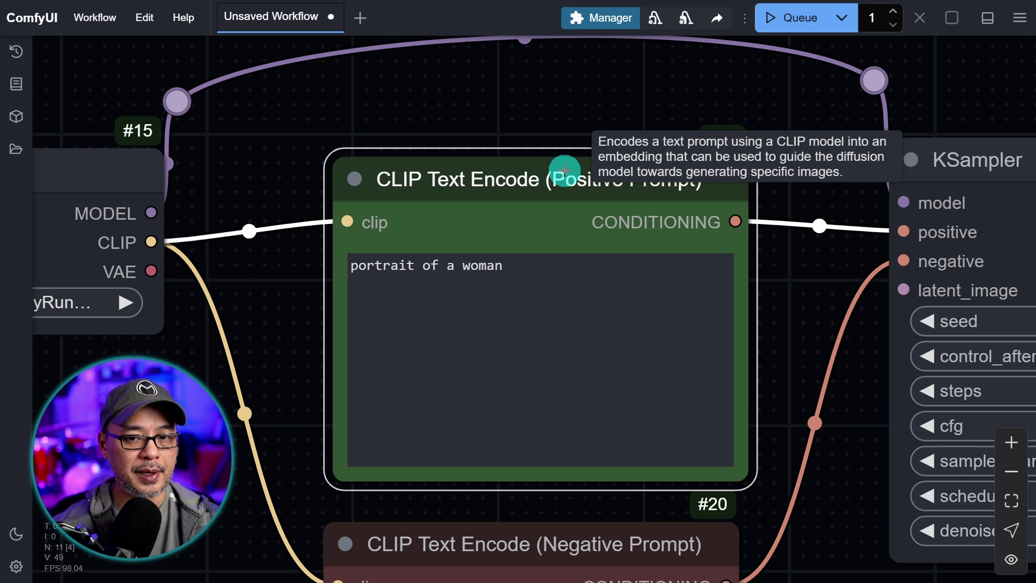
{"action": "scroll", "coordinate": [747, 128], "scroll_direction": "down", "scroll_amount": 3}
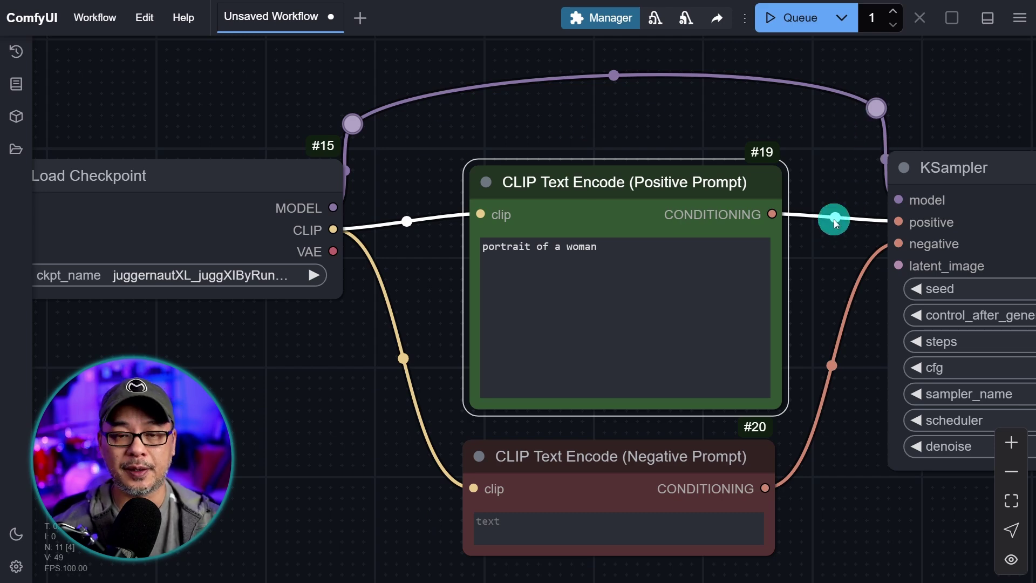
Set Lite Graph's Link Render Mode to Straight in Settings.
{"action": "left_click", "coordinate": [16, 566]}
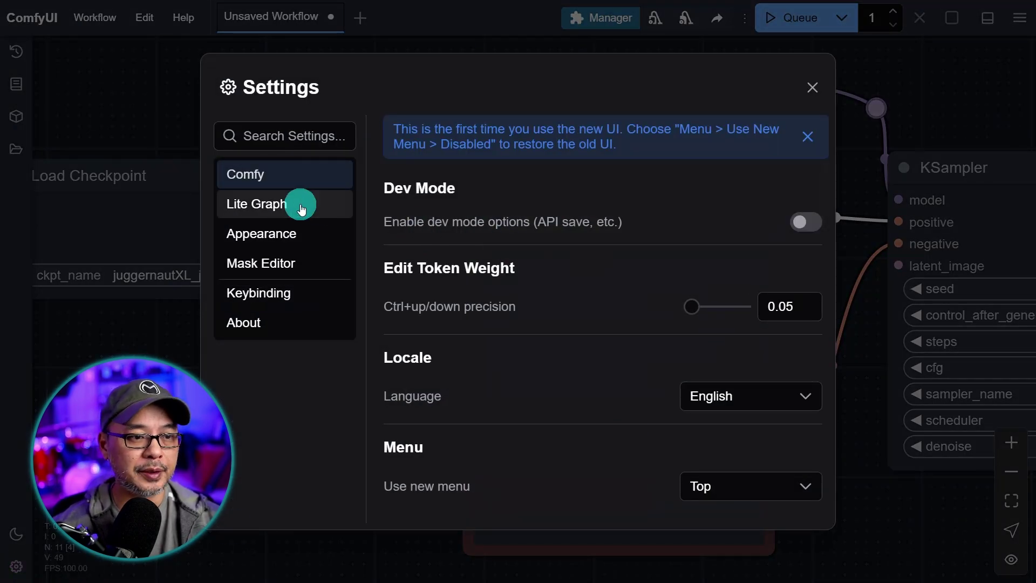
{"action": "left_click", "coordinate": [281, 204]}
{"action": "scroll", "coordinate": [624, 322], "scroll_direction": "down", "scroll_amount": 4}
{"action": "left_click", "coordinate": [700, 264]}
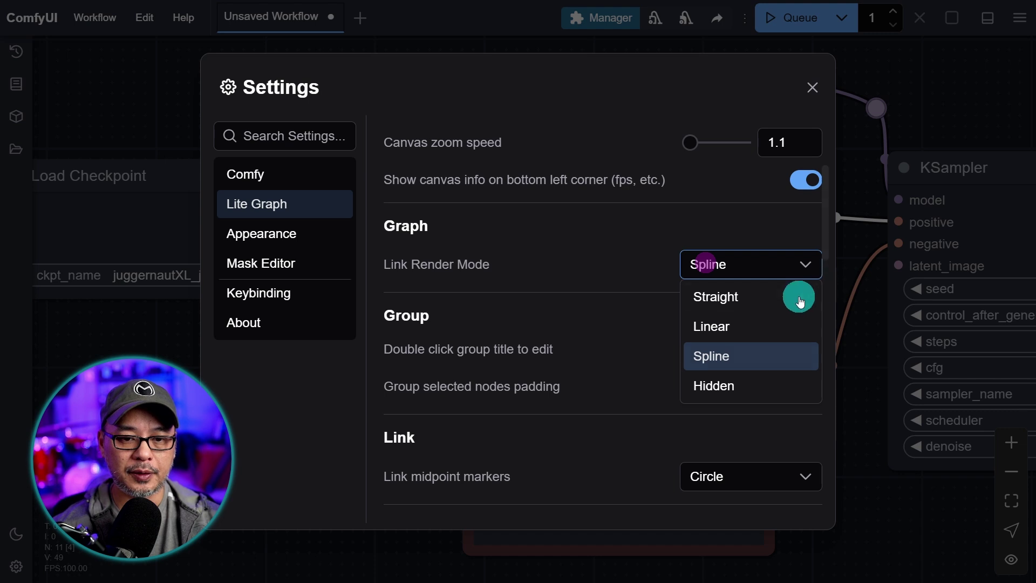
{"action": "left_click", "coordinate": [752, 308]}
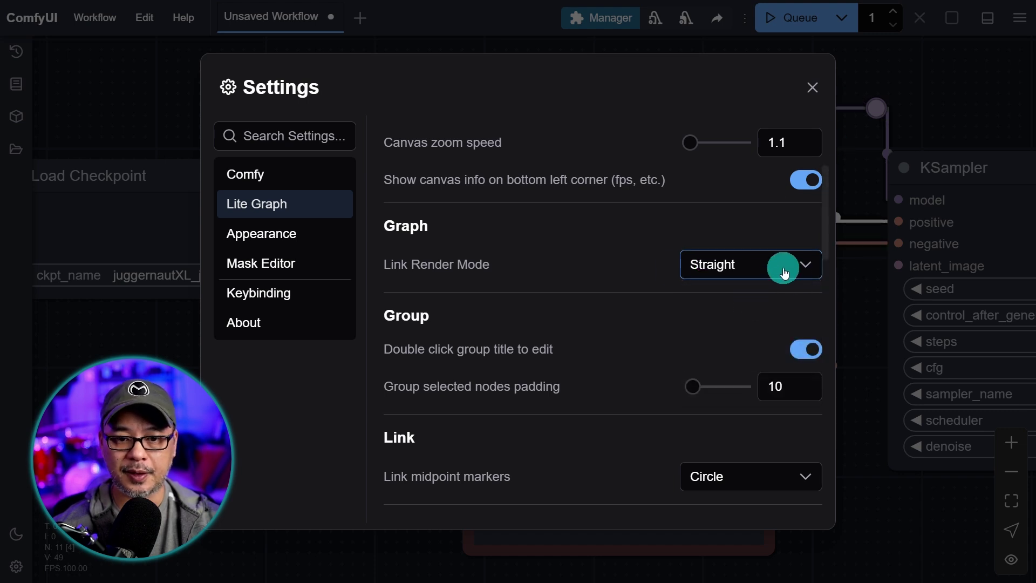
{"action": "left_click", "coordinate": [812, 87]}
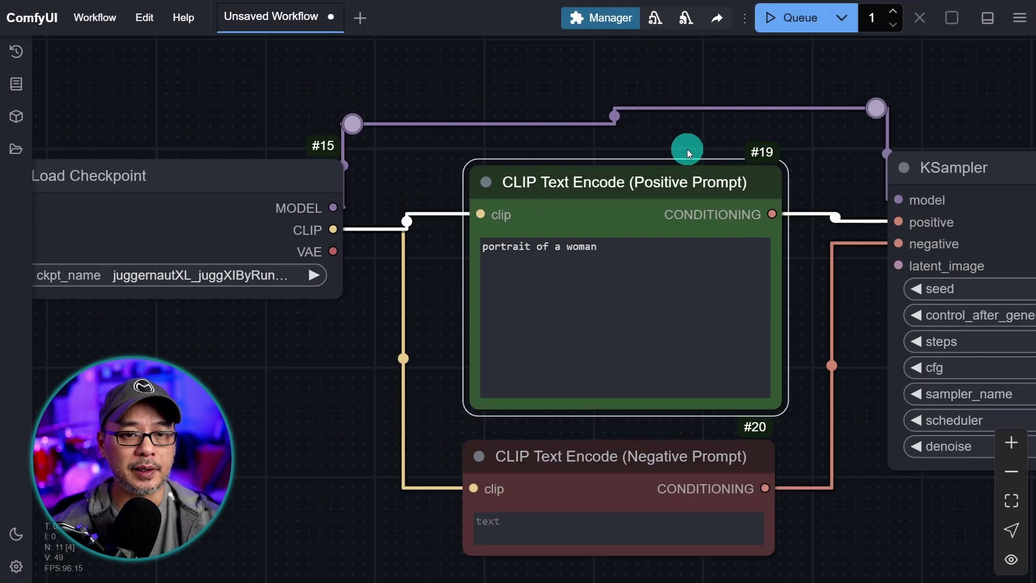
Level the right MODEL reroute point with the left one, then reopen Lite Graph settings.
{"action": "left_click_drag", "start_coordinate": [875, 102], "coordinate": [873, 122]}
{"action": "scroll", "coordinate": [833, 183], "scroll_direction": "down", "scroll_amount": 4}
{"action": "scroll", "coordinate": [790, 457], "scroll_direction": "right", "scroll_amount": 3}
{"action": "scroll", "coordinate": [702, 452], "scroll_direction": "up", "scroll_amount": 2}
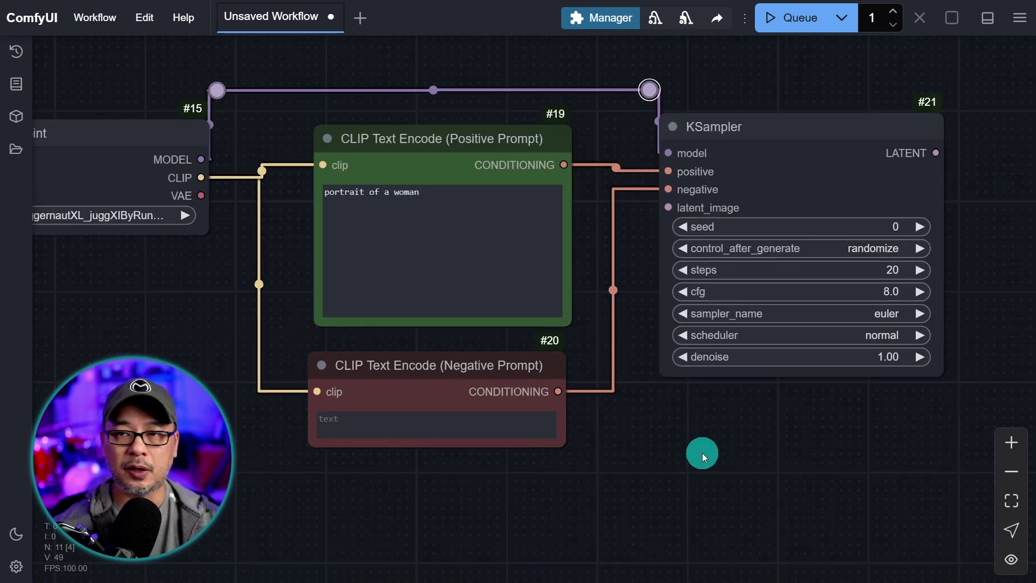
{"action": "left_click_drag", "start_coordinate": [701, 452], "coordinate": [786, 467]}
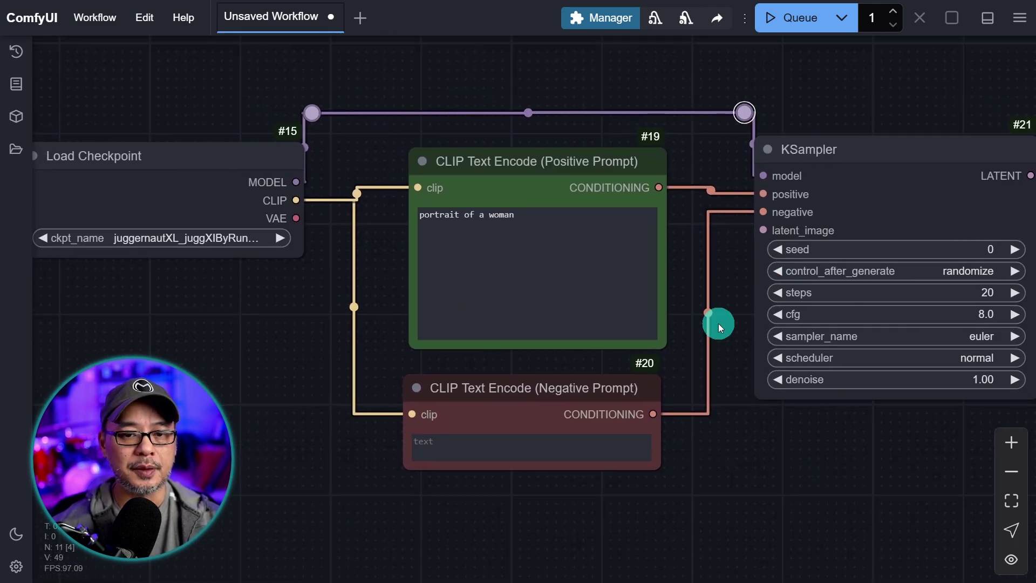
{"action": "left_click", "coordinate": [16, 566]}
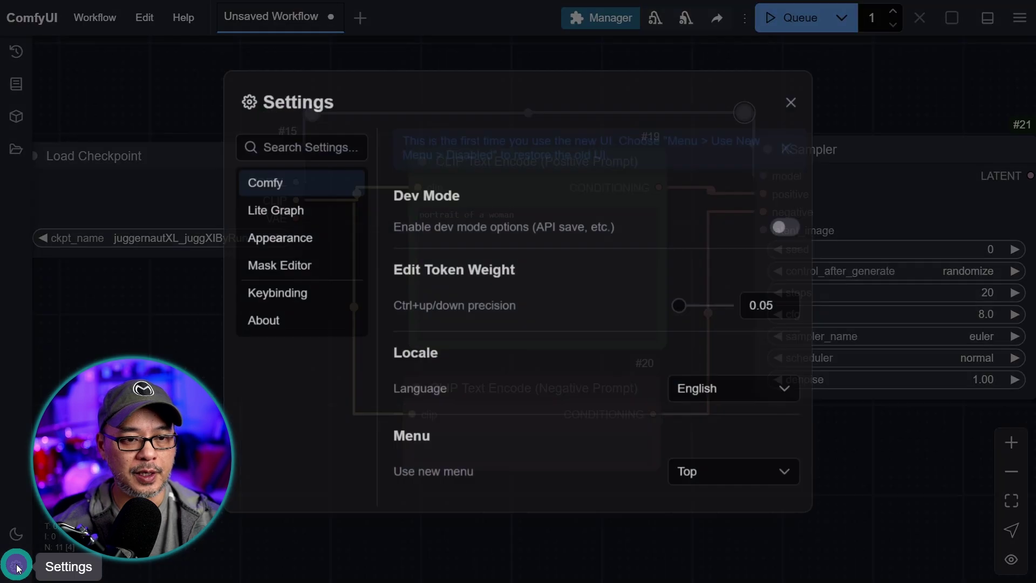
{"action": "left_click", "coordinate": [257, 204]}
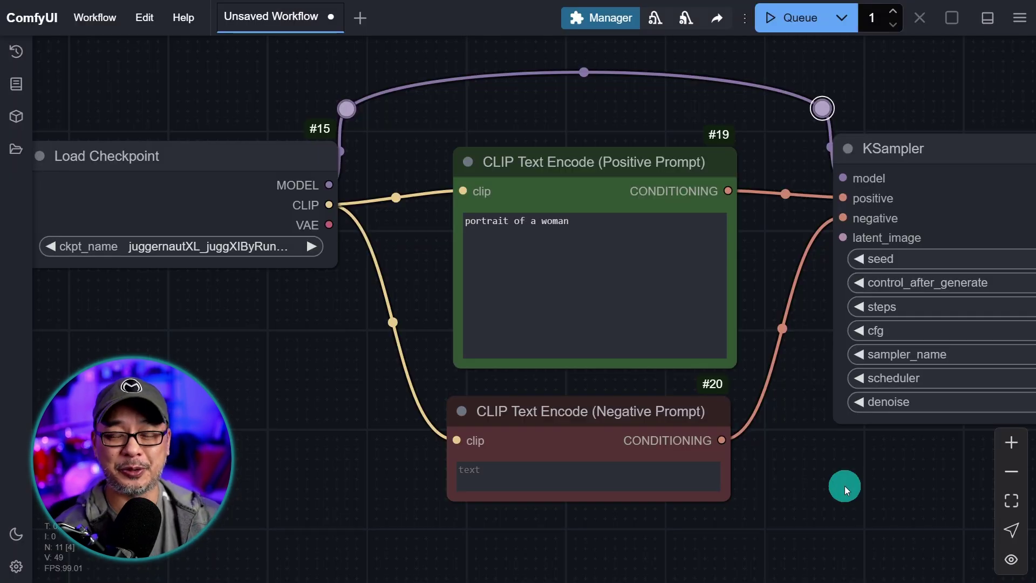
Create an Empty Latent Image node feeding KSampler's latent_image, placed below the negative prompt.
{"action": "scroll", "coordinate": [844, 486], "scroll_direction": "up", "scroll_amount": 3}
{"action": "left_click_drag", "start_coordinate": [822, 230], "coordinate": [559, 281]}
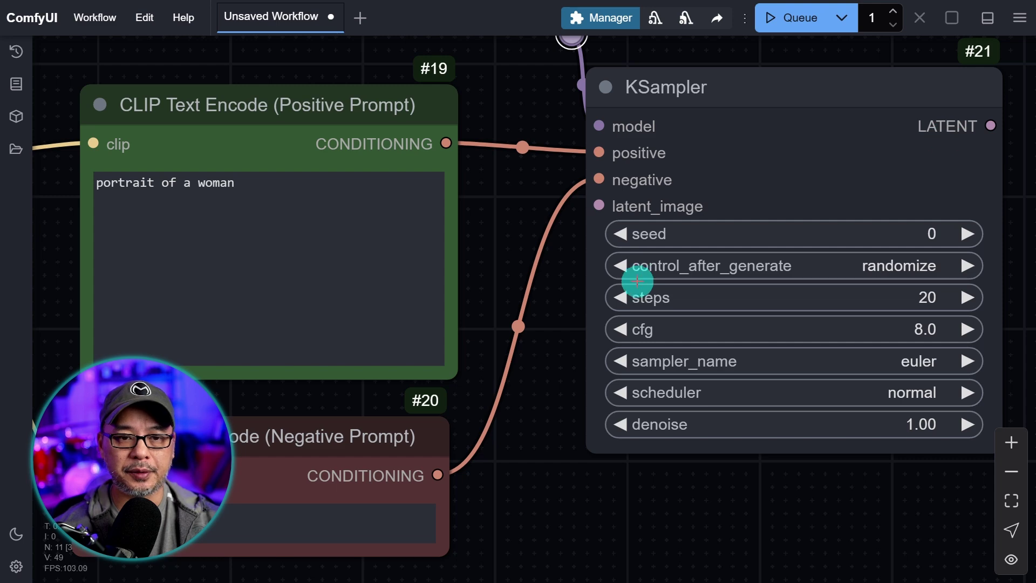
{"action": "scroll", "coordinate": [552, 327], "scroll_direction": "down", "scroll_amount": 2}
{"action": "left_click_drag", "start_coordinate": [551, 327], "coordinate": [702, 227]}
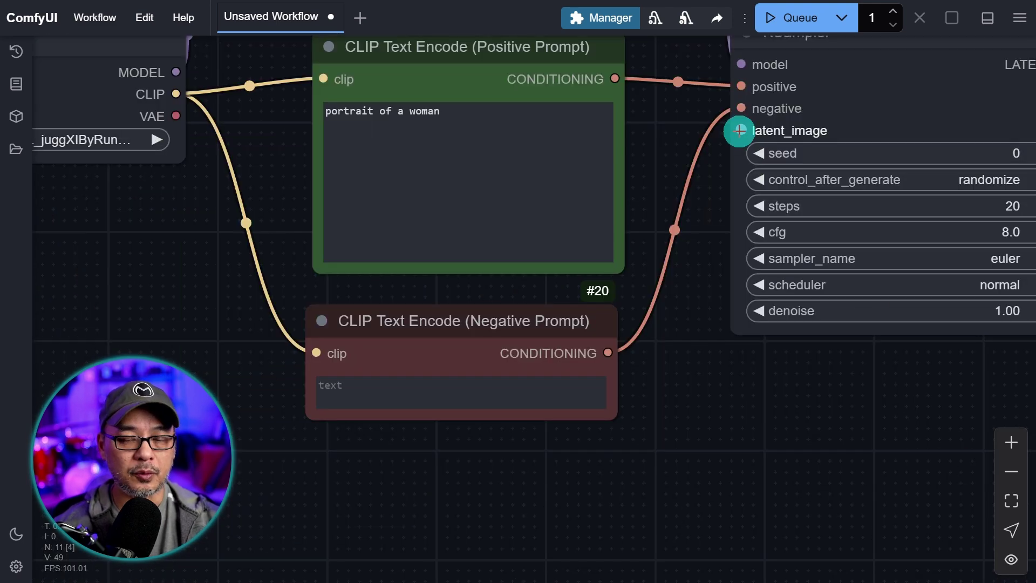
{"action": "left_click_drag", "start_coordinate": [741, 129], "coordinate": [683, 272]}
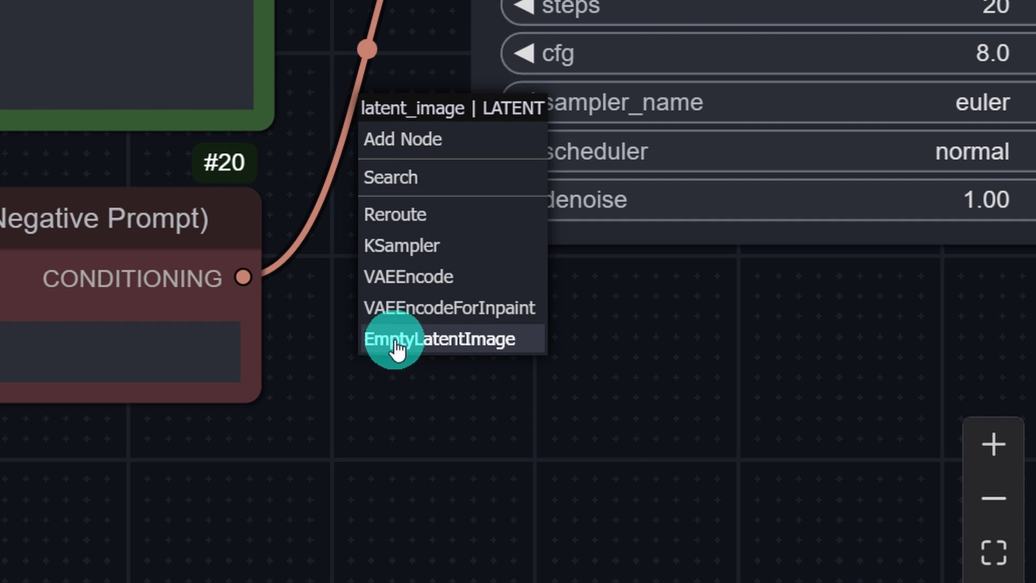
{"action": "left_click", "coordinate": [394, 341]}
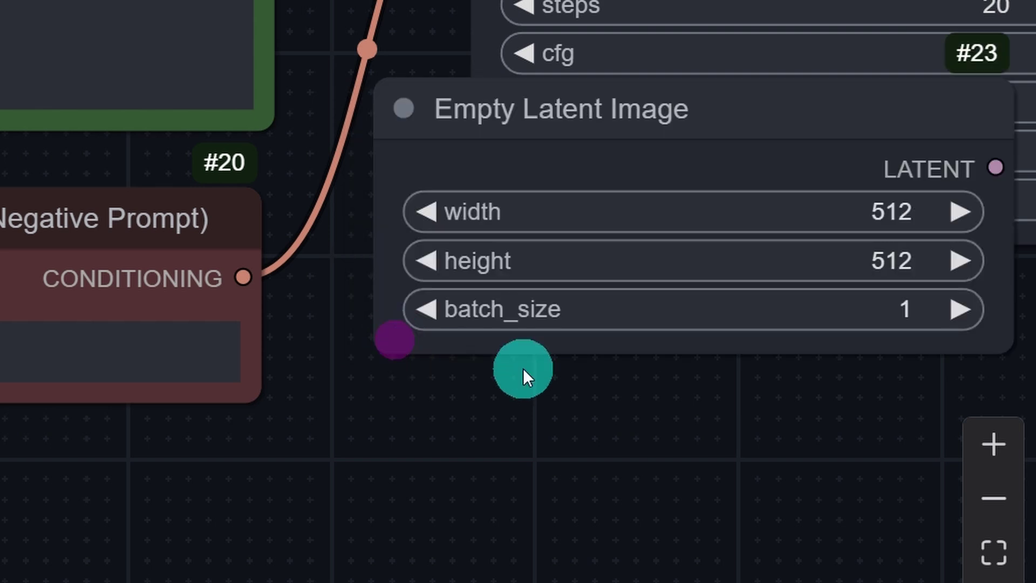
{"action": "left_click_drag", "start_coordinate": [613, 128], "coordinate": [396, 478]}
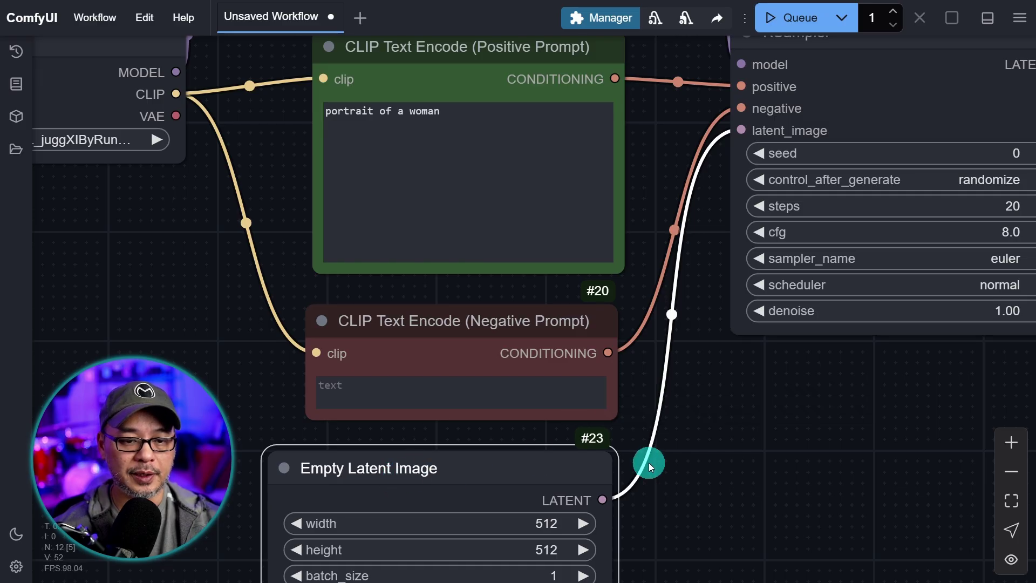
Set the Empty Latent Image width and height to 1024.
{"action": "left_click_drag", "start_coordinate": [657, 461], "coordinate": [689, 353]}
{"action": "scroll", "coordinate": [658, 502], "scroll_direction": "up", "scroll_amount": 6}
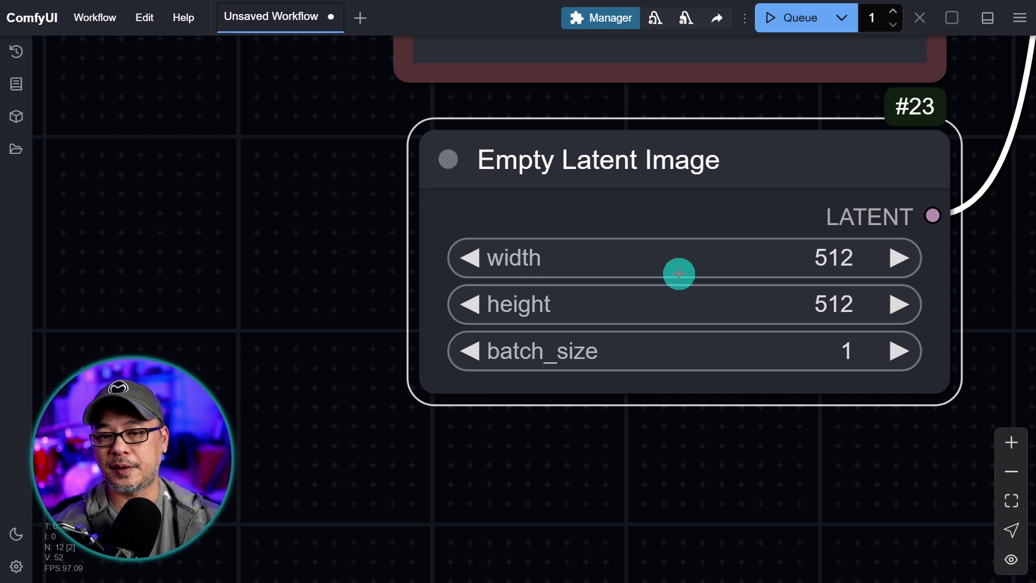
{"action": "left_click", "coordinate": [820, 261]}
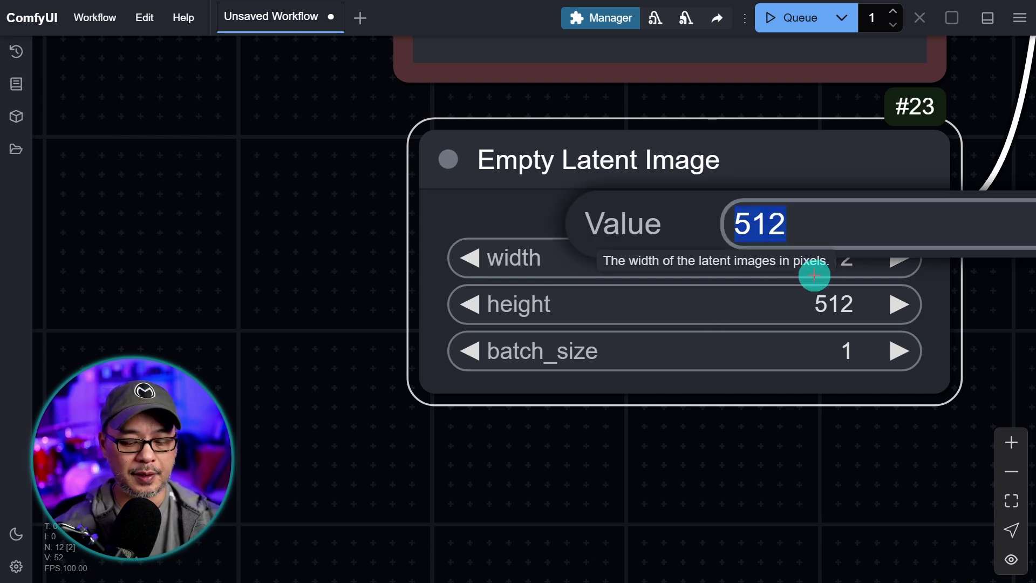
{"action": "type", "text": "1024"}
{"action": "key", "text": "Return"}
{"action": "left_click", "coordinate": [803, 302]}
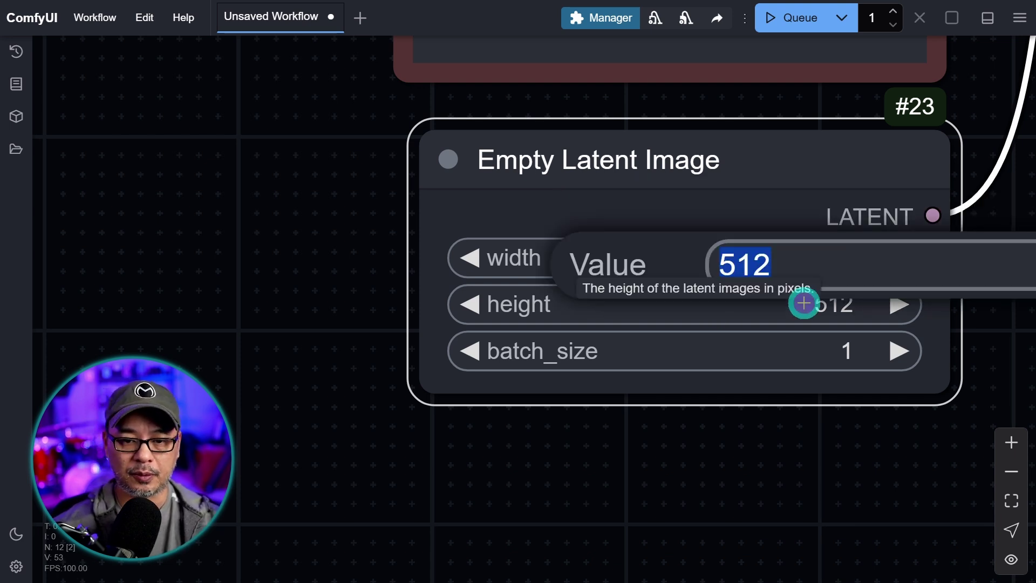
{"action": "type", "text": "10"}
{"action": "key", "text": "Return"}
Browse the latent category in the canvas Add Node menu.
{"action": "scroll", "coordinate": [772, 432], "scroll_direction": "down", "scroll_amount": 2}
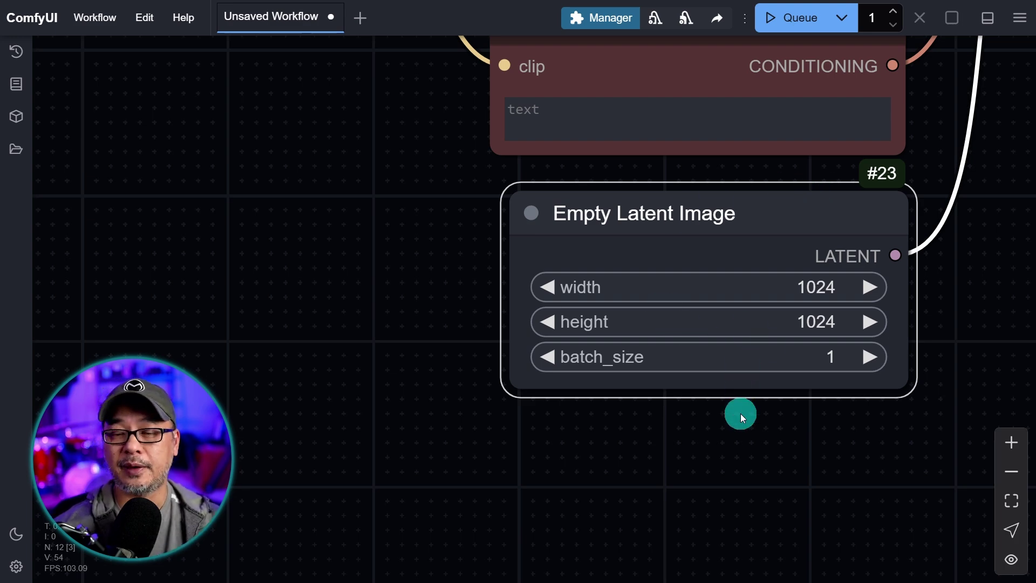
{"action": "left_click_drag", "start_coordinate": [918, 136], "coordinate": [796, 303]}
{"action": "scroll", "coordinate": [810, 258], "scroll_direction": "down", "scroll_amount": 4}
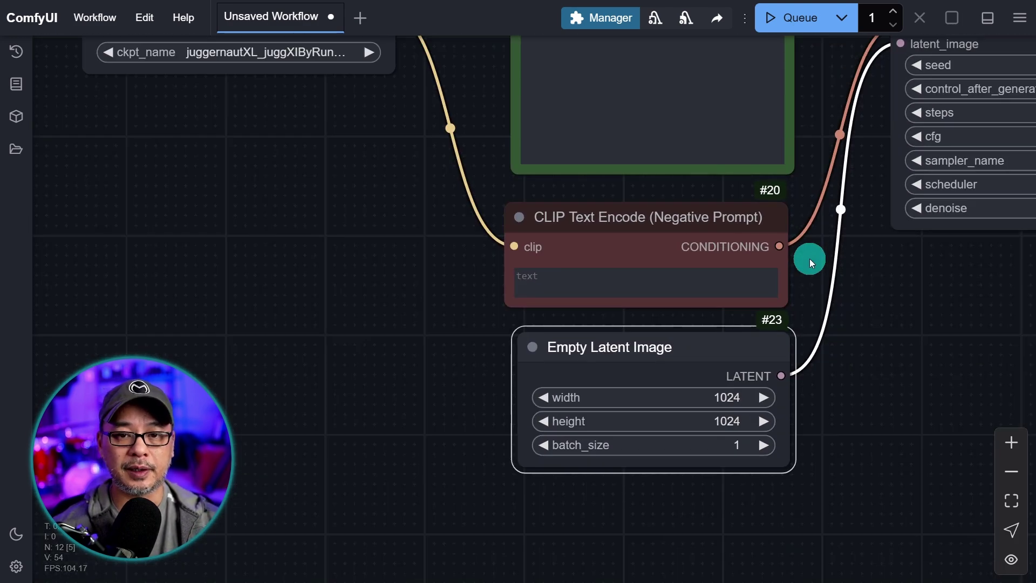
{"action": "left_click_drag", "start_coordinate": [895, 280], "coordinate": [747, 359]}
{"action": "scroll", "coordinate": [633, 178], "scroll_direction": "up", "scroll_amount": 5}
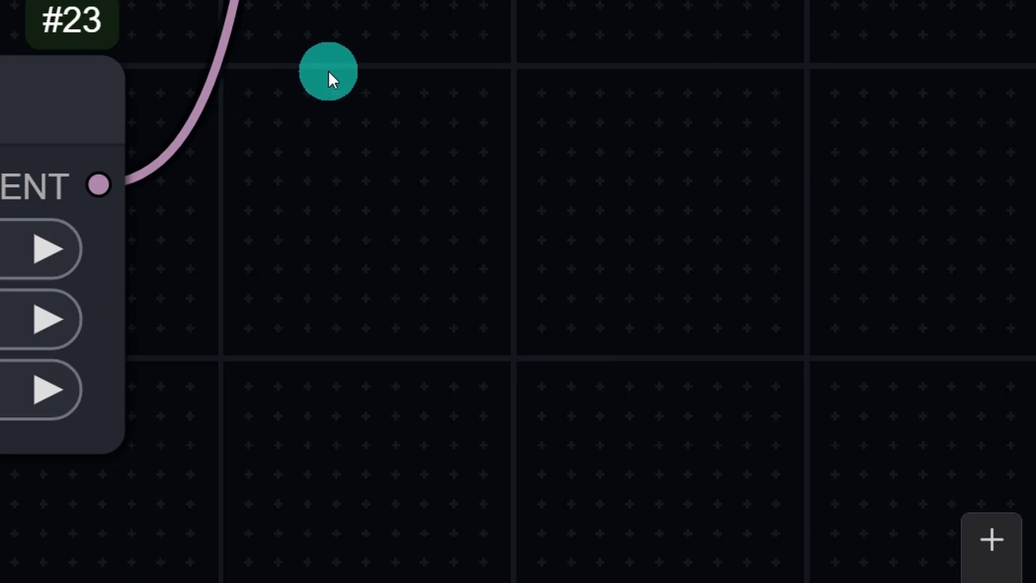
{"action": "right_click", "coordinate": [281, 61]}
{"action": "left_click", "coordinate": [348, 63]}
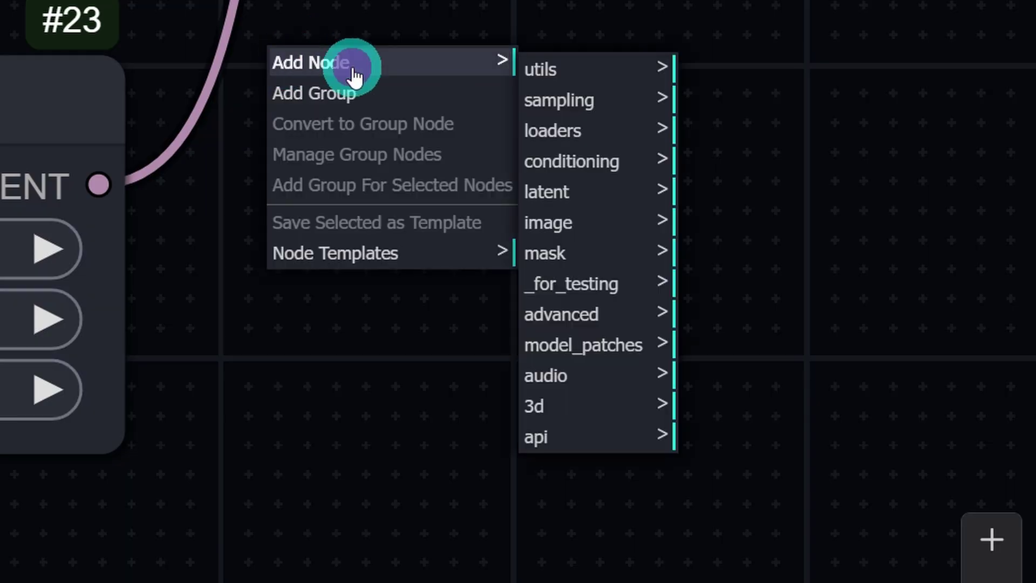
{"action": "left_click", "coordinate": [561, 192]}
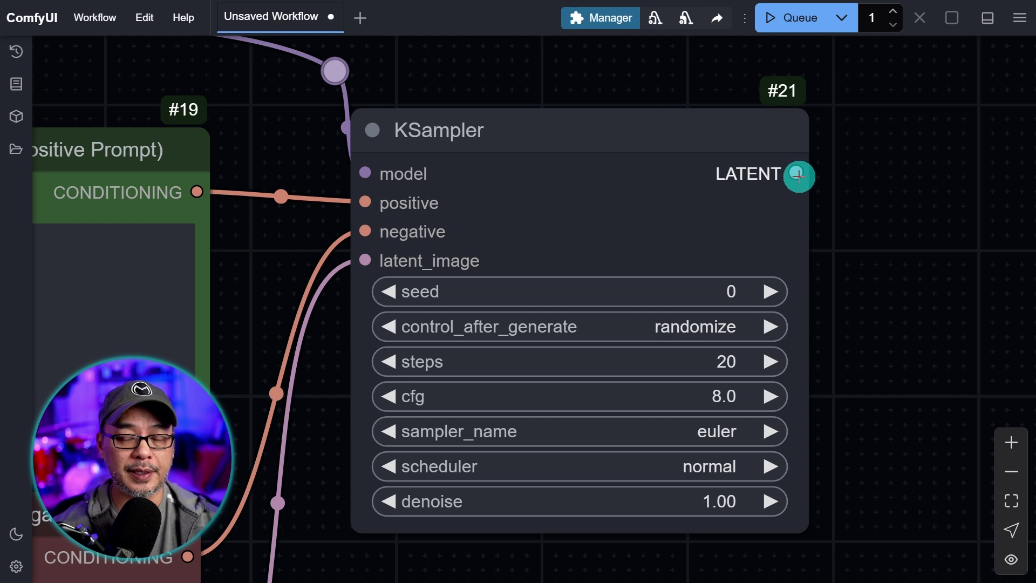
Create a VAE Decode node on the KSampler's LATENT output link.
{"action": "left_click_drag", "start_coordinate": [896, 194], "coordinate": [666, 219]}
{"action": "left_click_drag", "start_coordinate": [568, 197], "coordinate": [781, 144]}
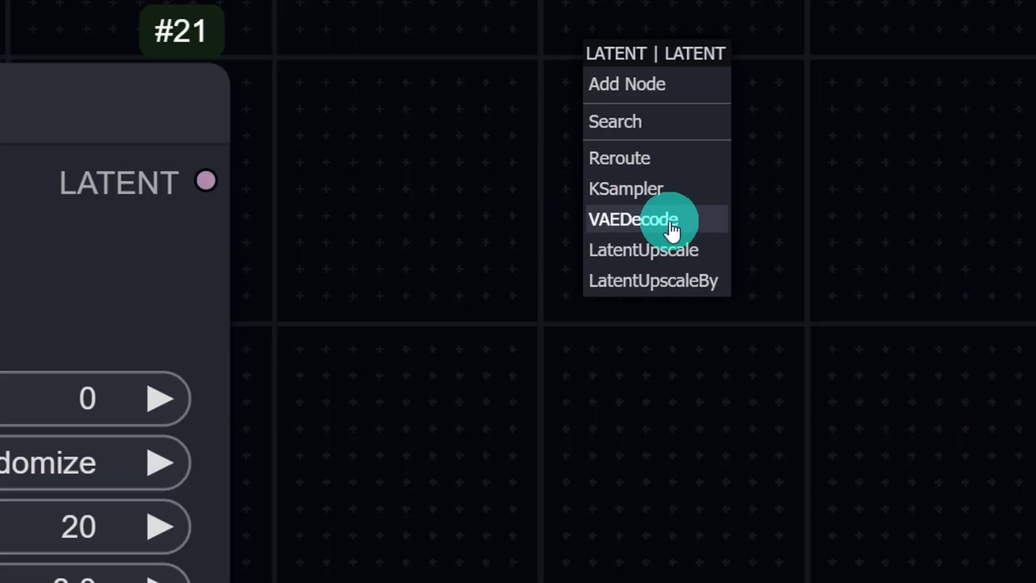
{"action": "left_click", "coordinate": [668, 221]}
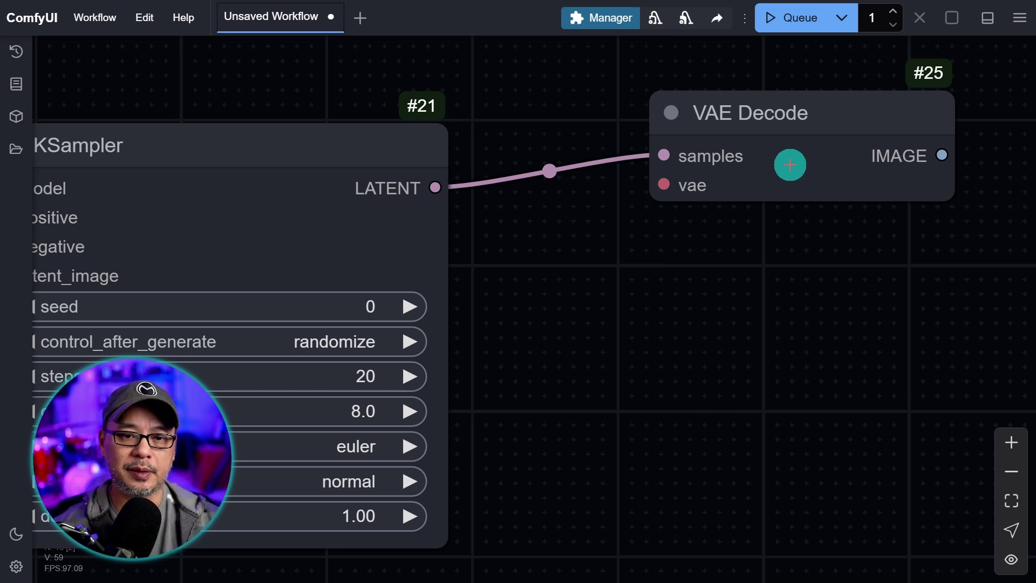
{"action": "scroll", "coordinate": [790, 165], "scroll_direction": "up", "scroll_amount": 1}
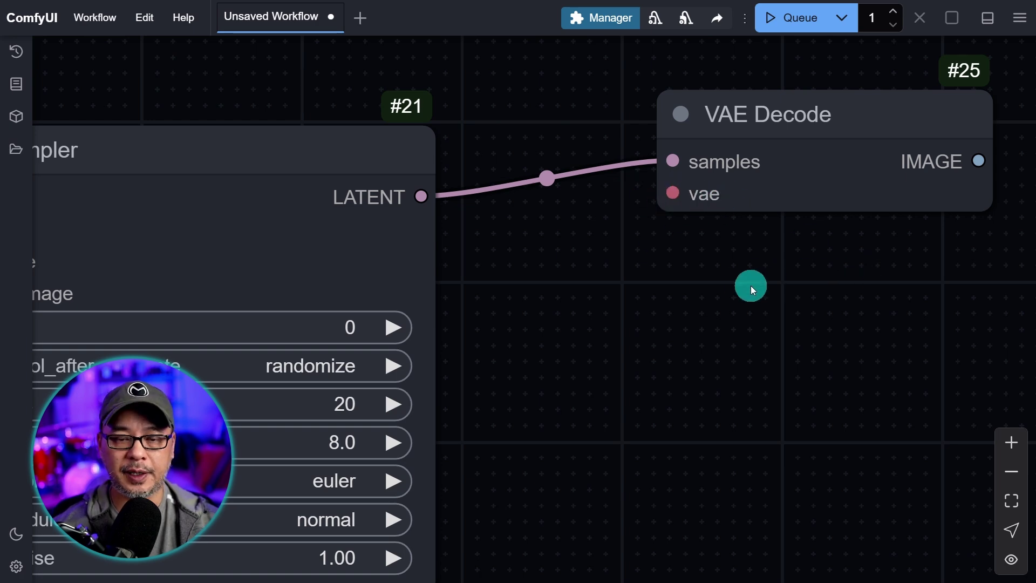
Wire Load Checkpoint's VAE output into VAE Decode's vae input and lift the link's bend point.
{"action": "scroll", "coordinate": [750, 286], "scroll_direction": "down", "scroll_amount": 8}
{"action": "left_click_drag", "start_coordinate": [442, 130], "coordinate": [836, 120]}
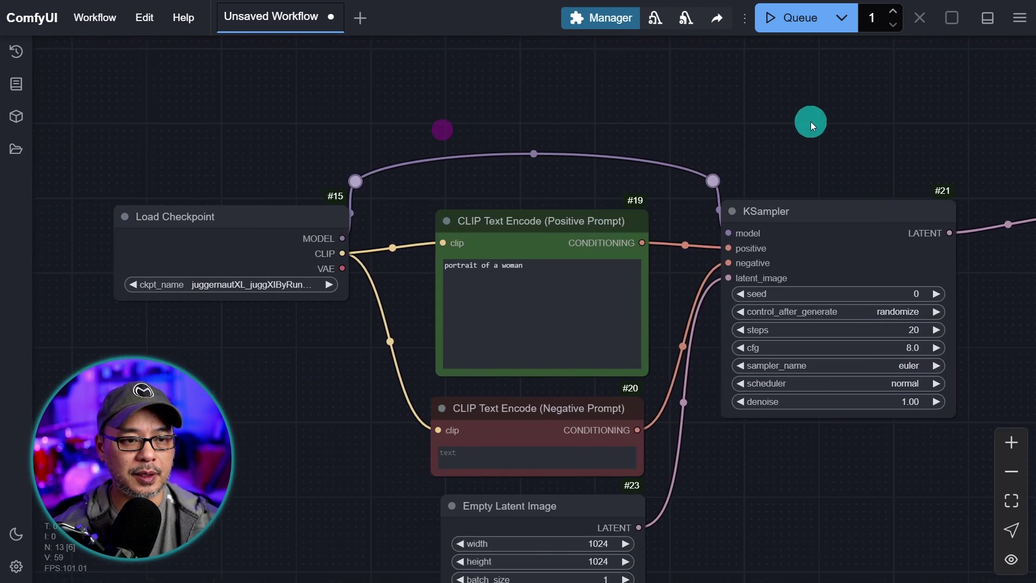
{"action": "scroll", "coordinate": [648, 159], "scroll_direction": "up", "scroll_amount": 6}
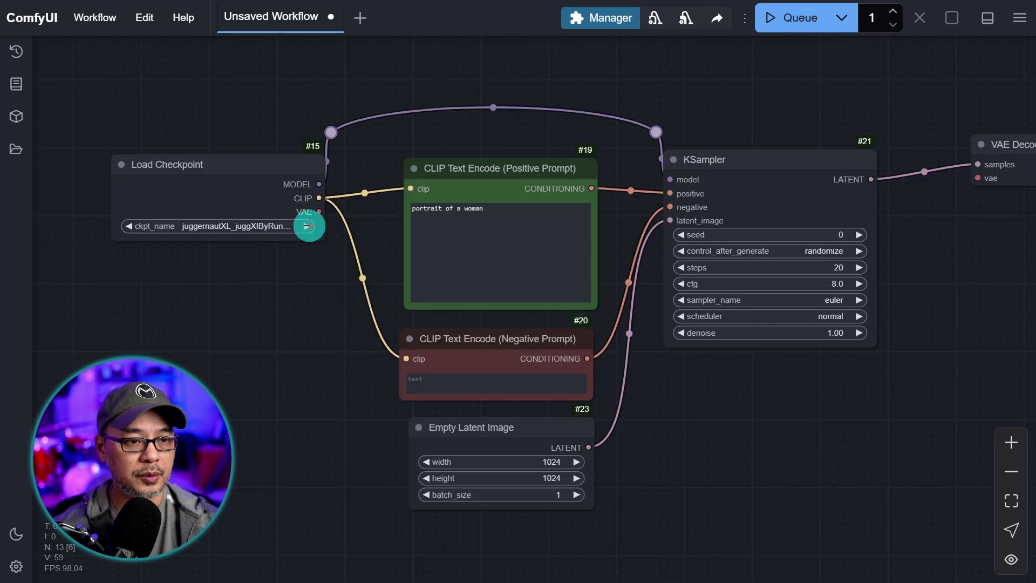
{"action": "left_click_drag", "start_coordinate": [318, 210], "coordinate": [978, 177]}
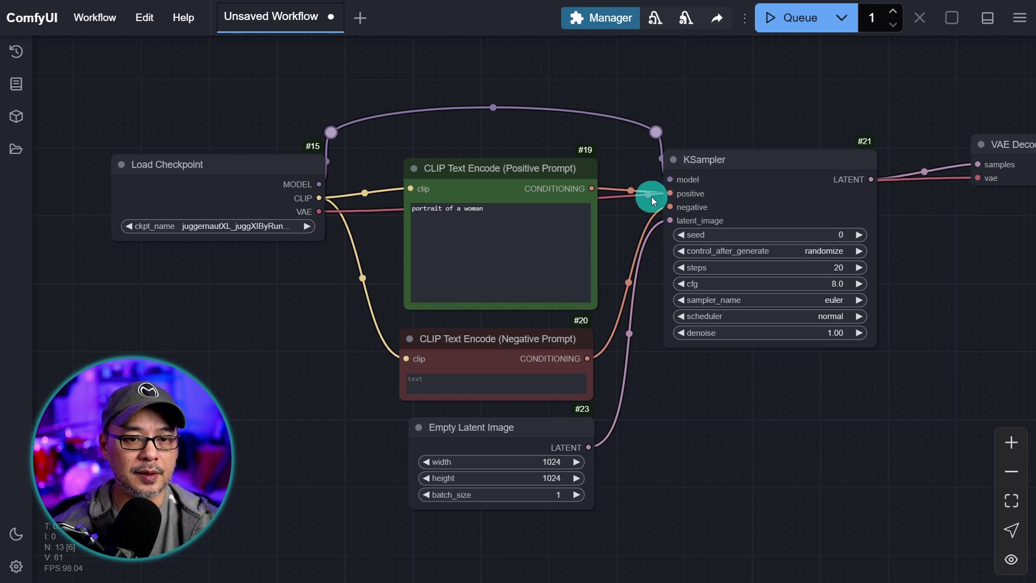
{"action": "scroll", "coordinate": [650, 198], "scroll_direction": "up", "scroll_amount": 10}
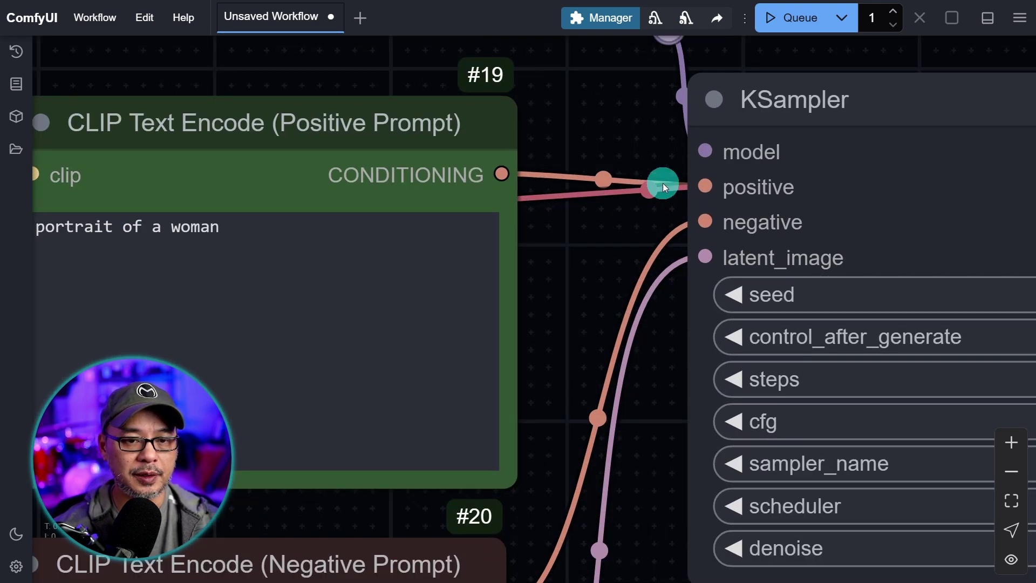
{"action": "scroll", "coordinate": [663, 183], "scroll_direction": "down", "scroll_amount": 3}
{"action": "left_click_drag", "start_coordinate": [745, 224], "coordinate": [905, 182]}
{"action": "scroll", "coordinate": [169, 83], "scroll_direction": "down", "scroll_amount": 2}
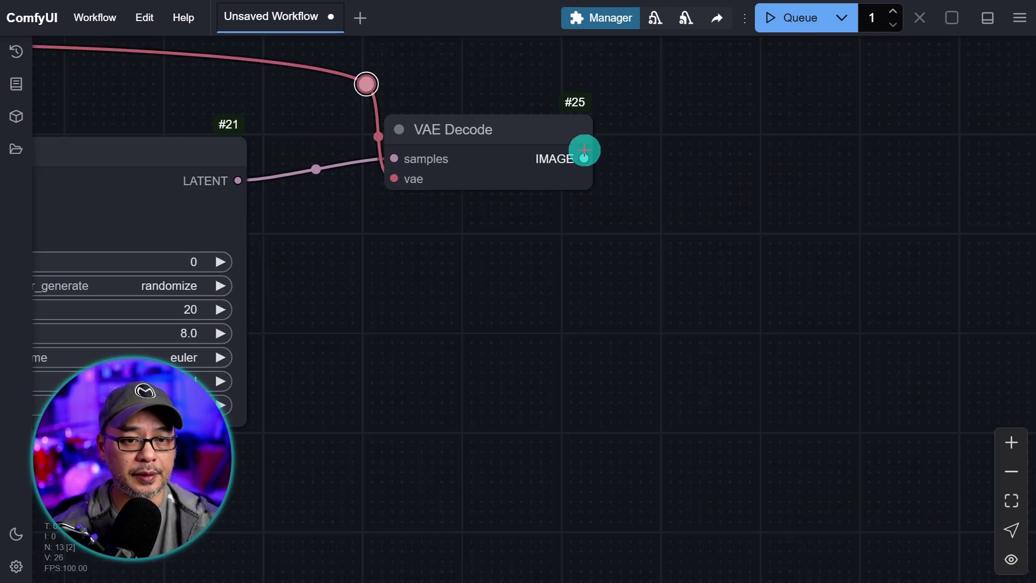
{"action": "left_click_drag", "start_coordinate": [584, 158], "coordinate": [715, 156]}
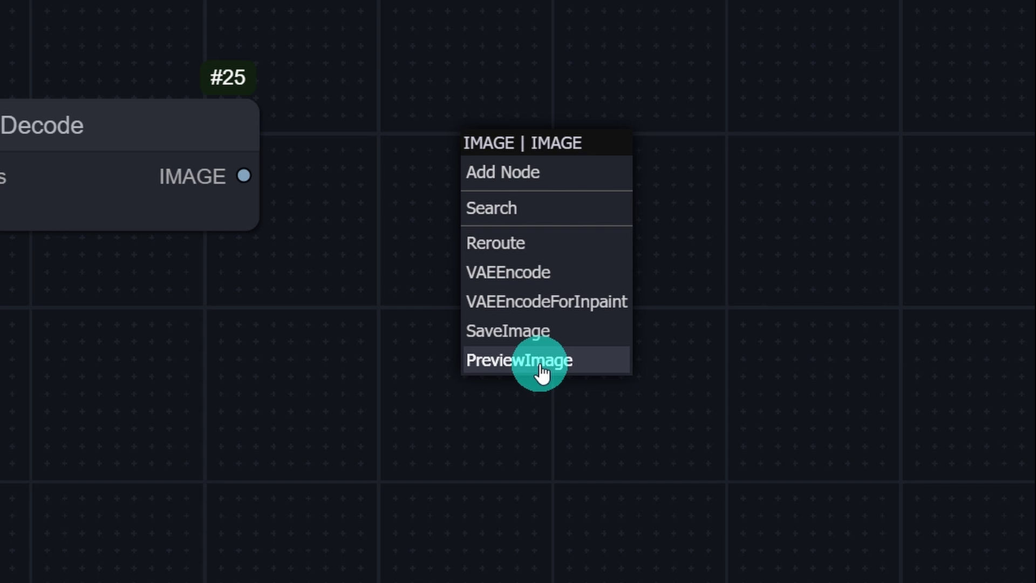
Add a Save Image node on VAE Decode's IMAGE output and resize it taller.
{"action": "left_click", "coordinate": [540, 343]}
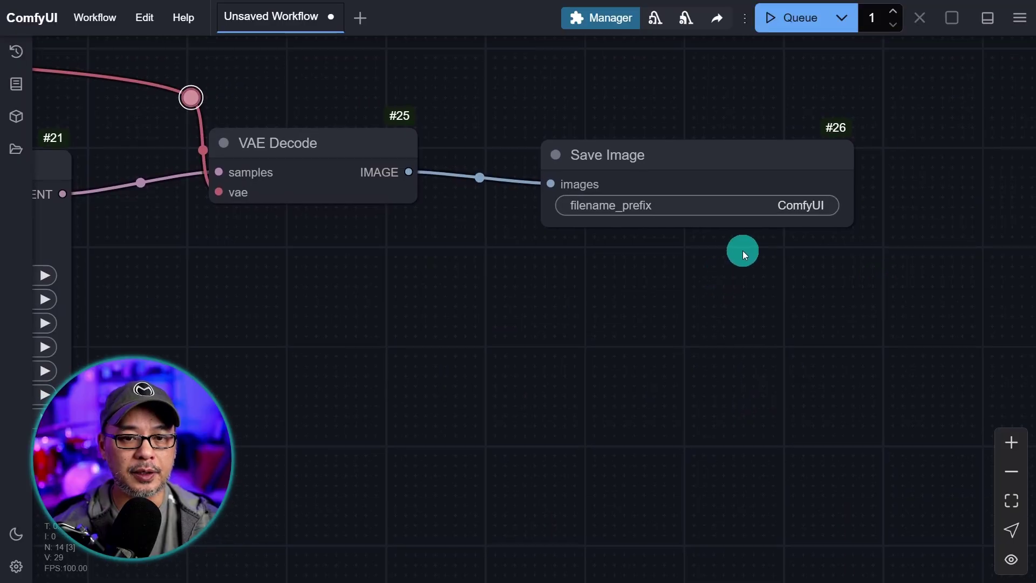
{"action": "left_click_drag", "start_coordinate": [852, 225], "coordinate": [854, 444]}
{"action": "scroll", "coordinate": [893, 362], "scroll_direction": "up", "scroll_amount": 2}
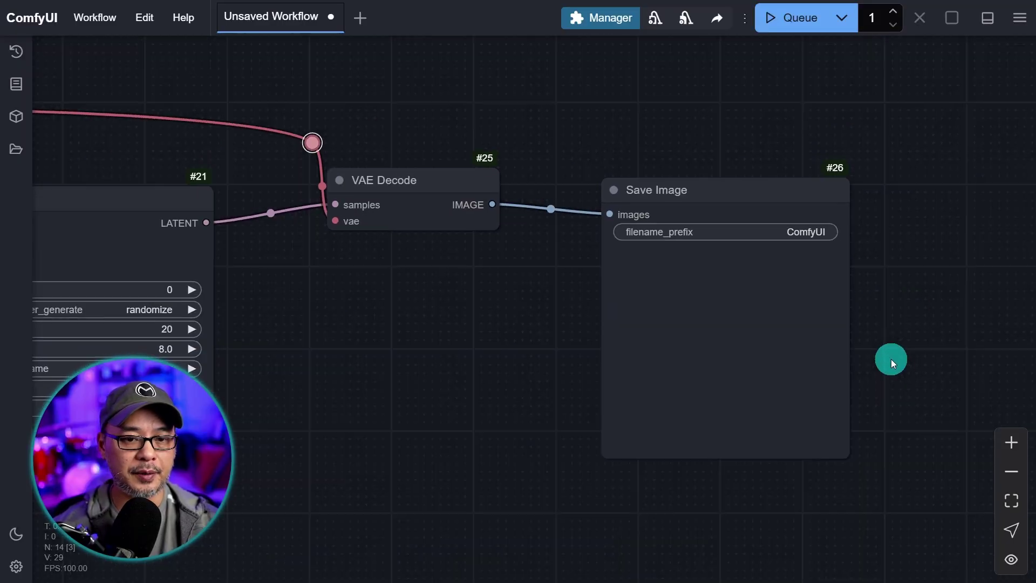
{"action": "left_click_drag", "start_coordinate": [794, 495], "coordinate": [722, 435]}
{"action": "scroll", "coordinate": [776, 392], "scroll_direction": "down", "scroll_amount": 2}
{"action": "left_click_drag", "start_coordinate": [776, 393], "coordinate": [879, 485]}
{"action": "scroll", "coordinate": [916, 185], "scroll_direction": "up", "scroll_amount": 2}
{"action": "left_click_drag", "start_coordinate": [927, 183], "coordinate": [893, 193]}
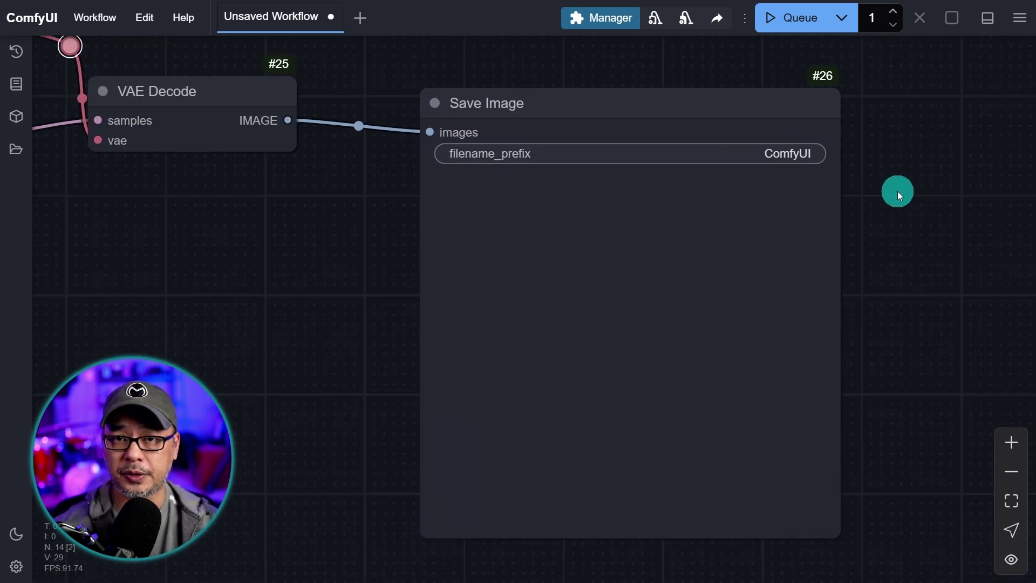
Change Save Image's filename_prefix from ComfyUI to Tutorials/tuts.
{"action": "left_click", "coordinate": [784, 155]}
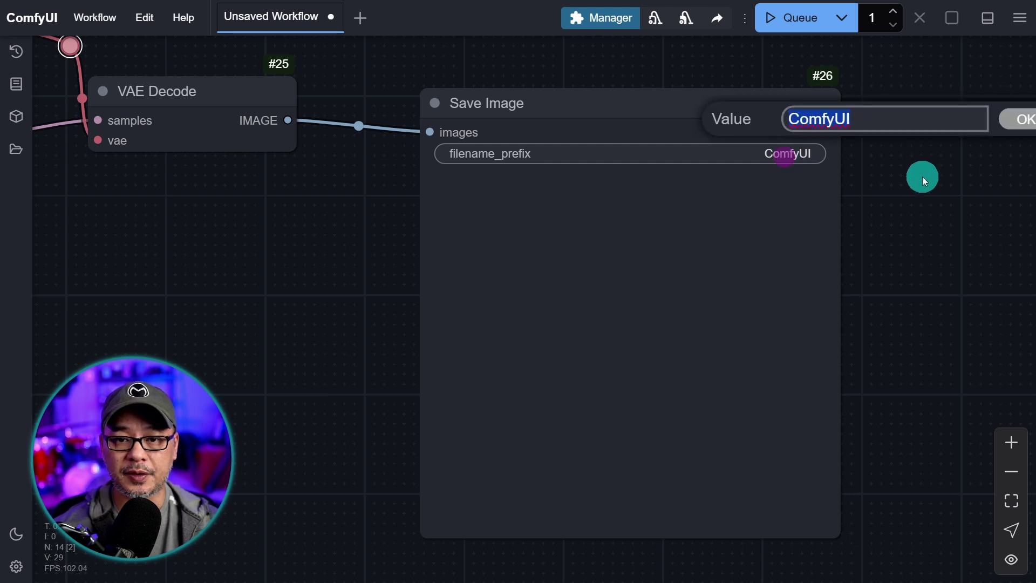
{"action": "left_click_drag", "start_coordinate": [937, 166], "coordinate": [711, 173]}
{"action": "scroll", "coordinate": [712, 173], "scroll_direction": "up", "scroll_amount": 5}
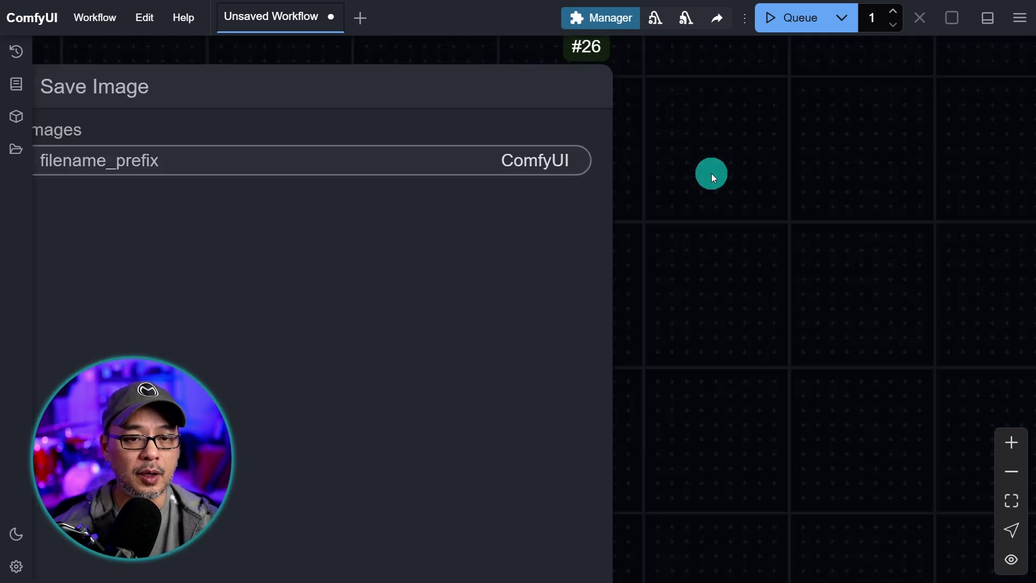
{"action": "left_click", "coordinate": [540, 169]}
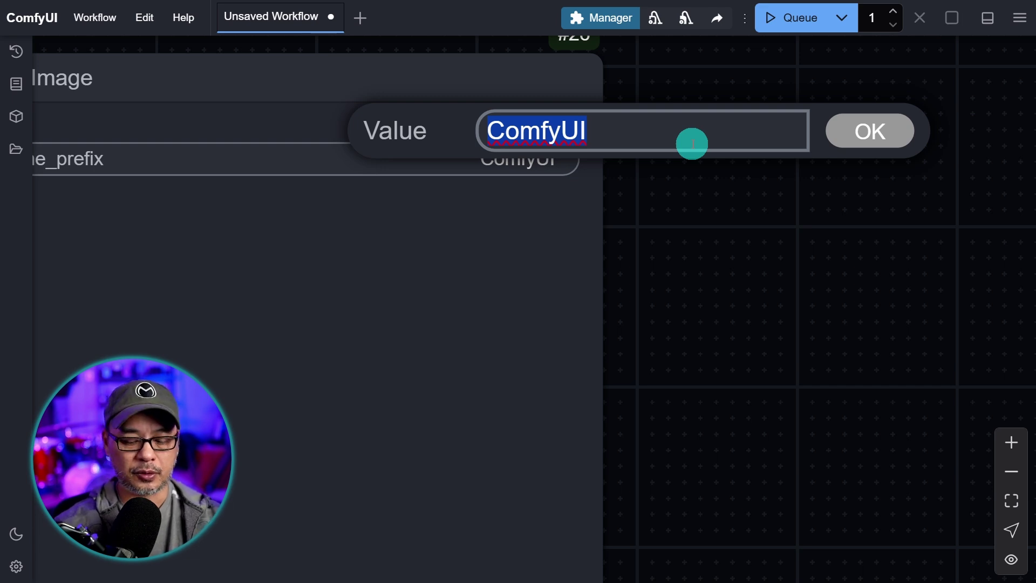
{"action": "type", "text": "Tu"}
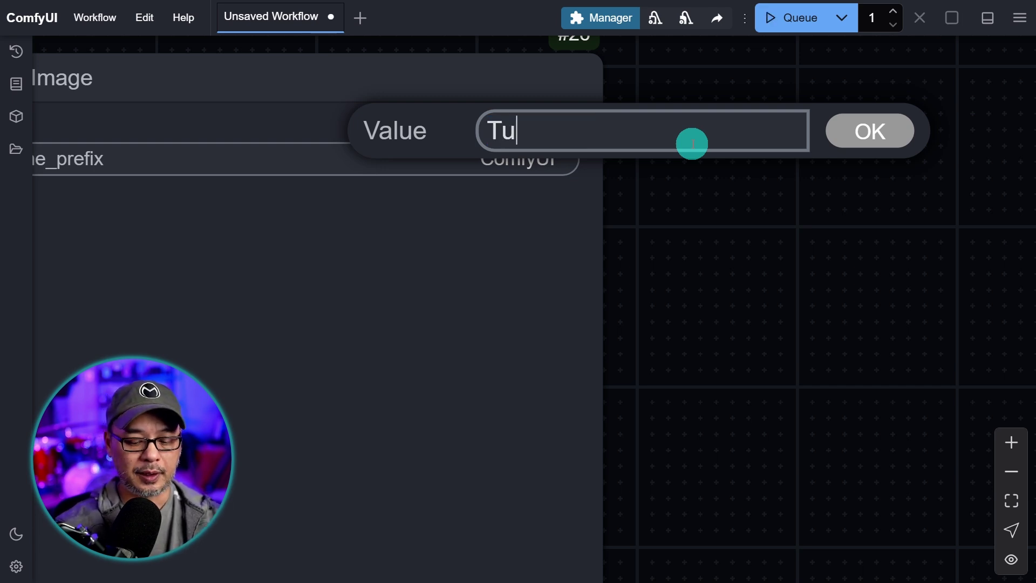
{"action": "type", "text": "totia"}
{"action": "key", "text": "BackSpace"}
{"action": "key", "text": "BackSpace"}
{"action": "key", "text": "BackSpace"}
{"action": "type", "text": "rials/tuts"}
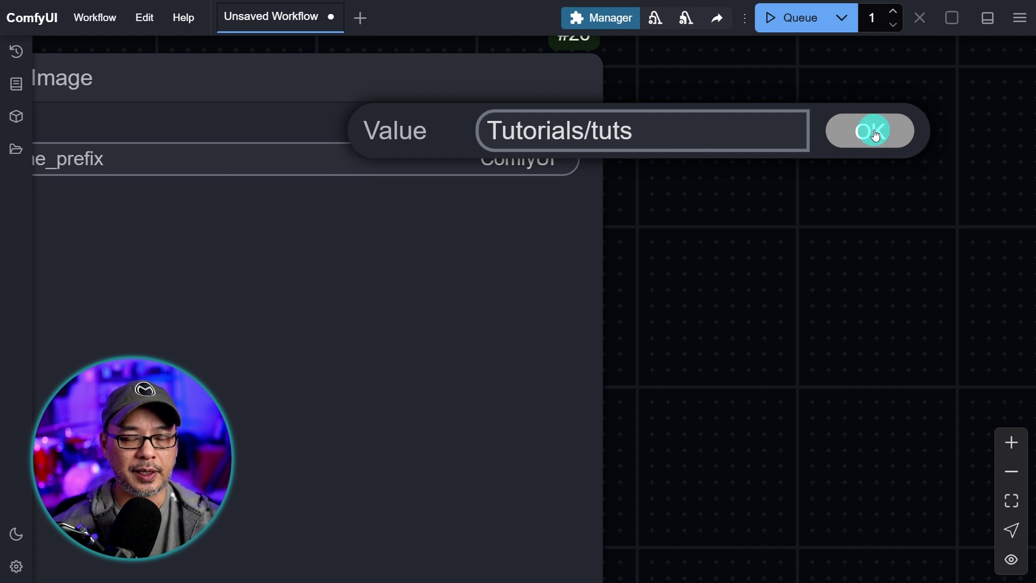
{"action": "left_click", "coordinate": [874, 132]}
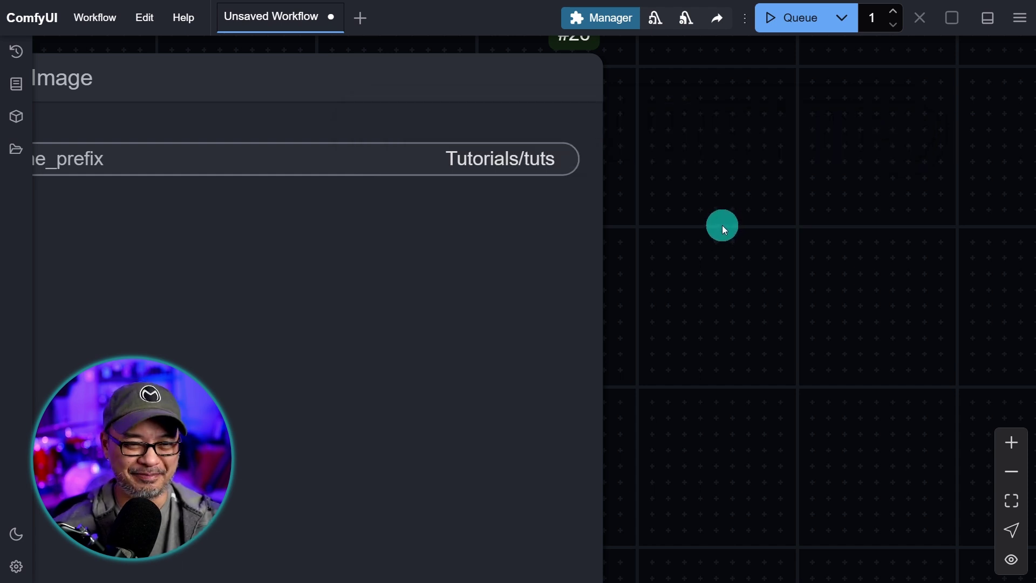
{"action": "scroll", "coordinate": [722, 225], "scroll_direction": "up", "scroll_amount": 5}
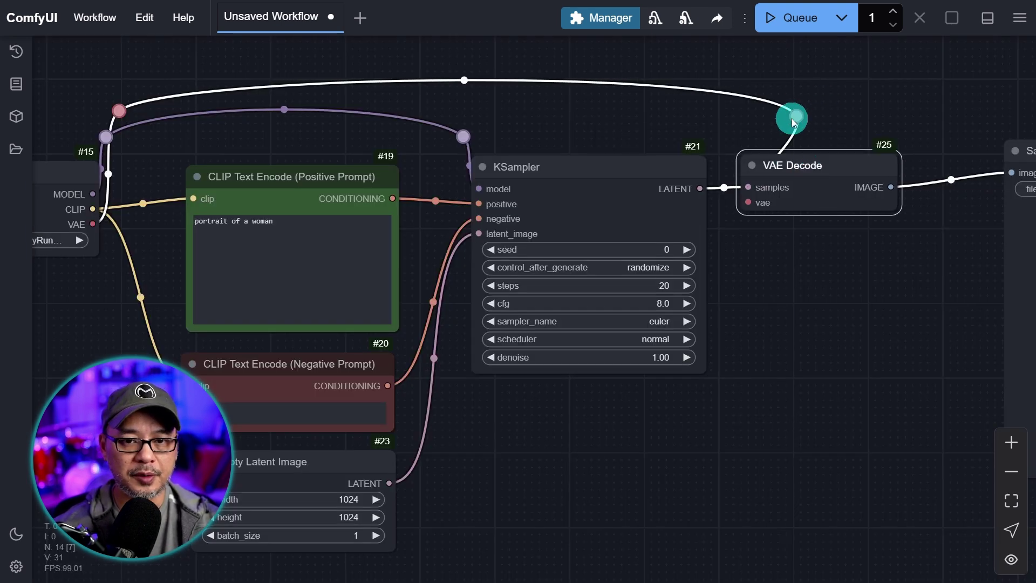
Shift the VAE link's bend point to the left.
{"action": "left_click_drag", "start_coordinate": [794, 117], "coordinate": [721, 108]}
{"action": "scroll", "coordinate": [877, 131], "scroll_direction": "right", "scroll_amount": 5}
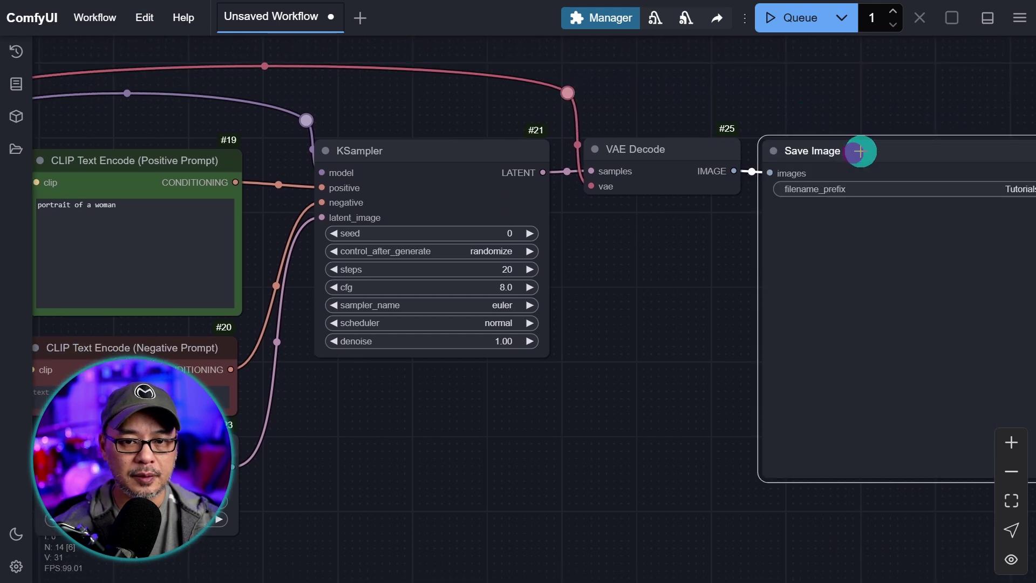
{"action": "scroll", "coordinate": [621, 301], "scroll_direction": "down", "scroll_amount": 2}
{"action": "left_click_drag", "start_coordinate": [624, 386], "coordinate": [735, 366]}
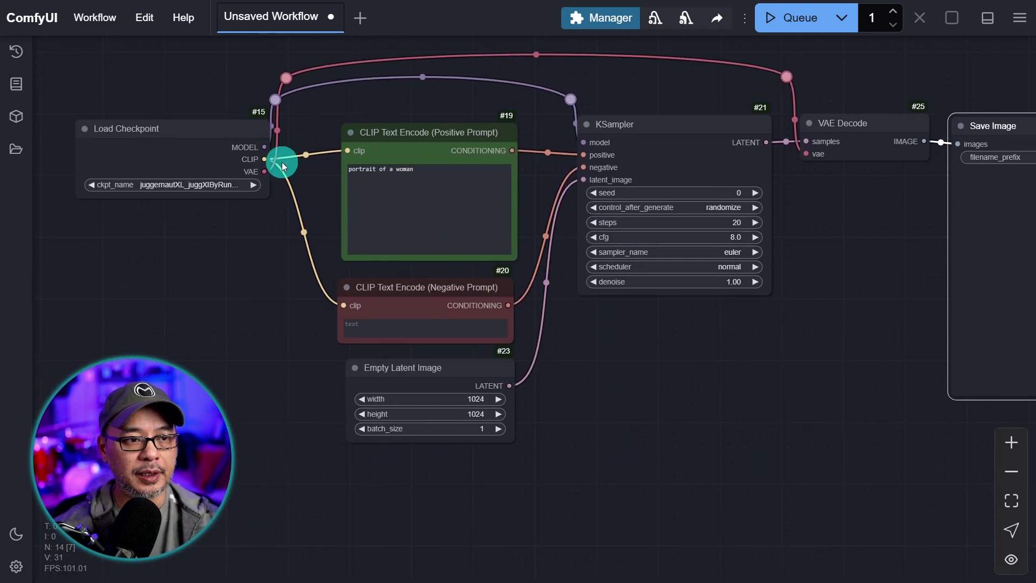
Colour Load Checkpoint, Empty Latent Image, KSampler, VAE Decode and Save Image blue.
{"action": "left_click", "coordinate": [173, 160]}
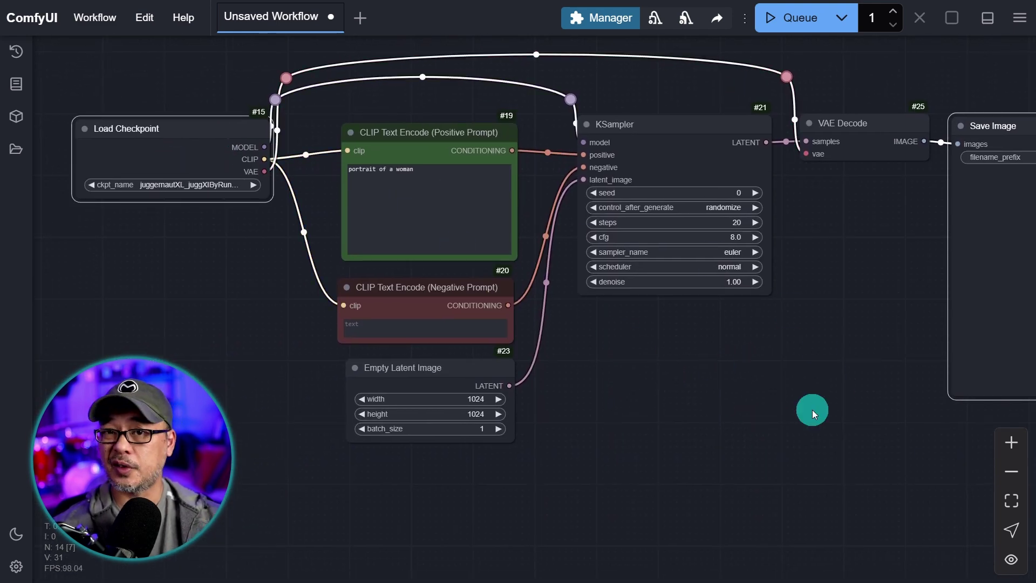
{"action": "left_click", "coordinate": [418, 381], "text": "shift"}
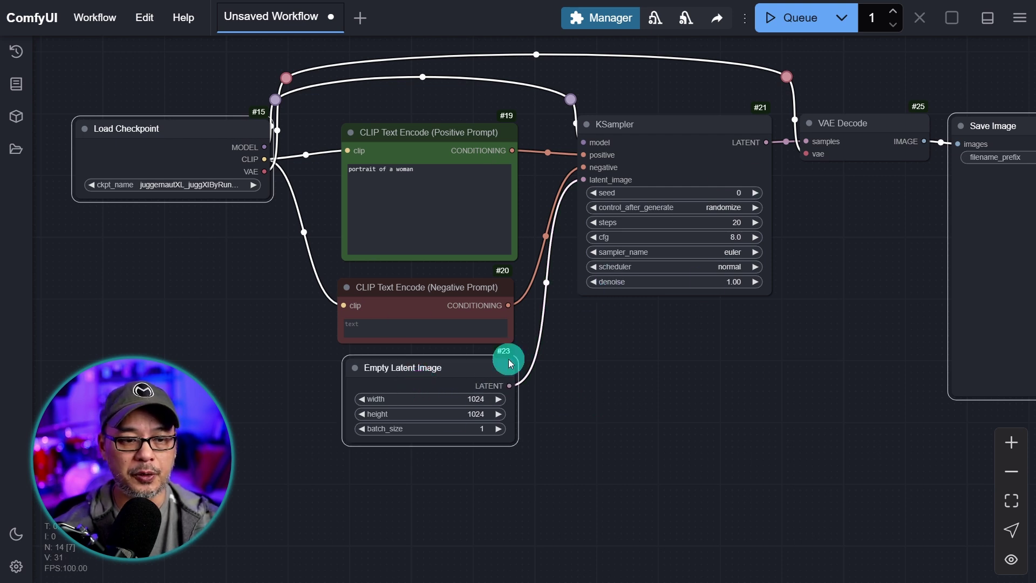
{"action": "left_click", "coordinate": [655, 171], "text": "shift"}
{"action": "left_click", "coordinate": [853, 134], "text": "shift"}
{"action": "left_click", "coordinate": [986, 191], "text": "shift"}
{"action": "right_click", "coordinate": [682, 149]}
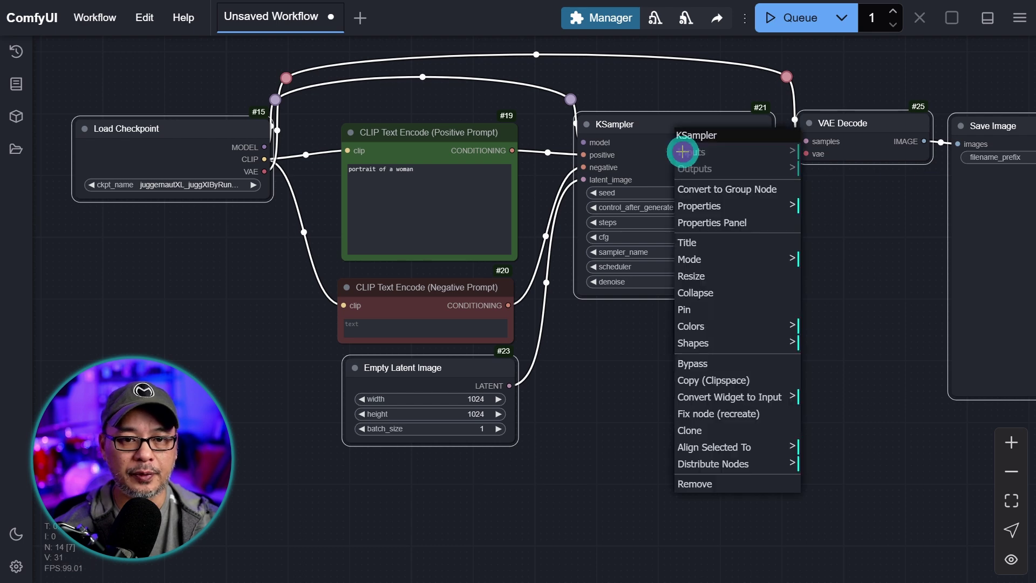
{"action": "left_click", "coordinate": [715, 332]}
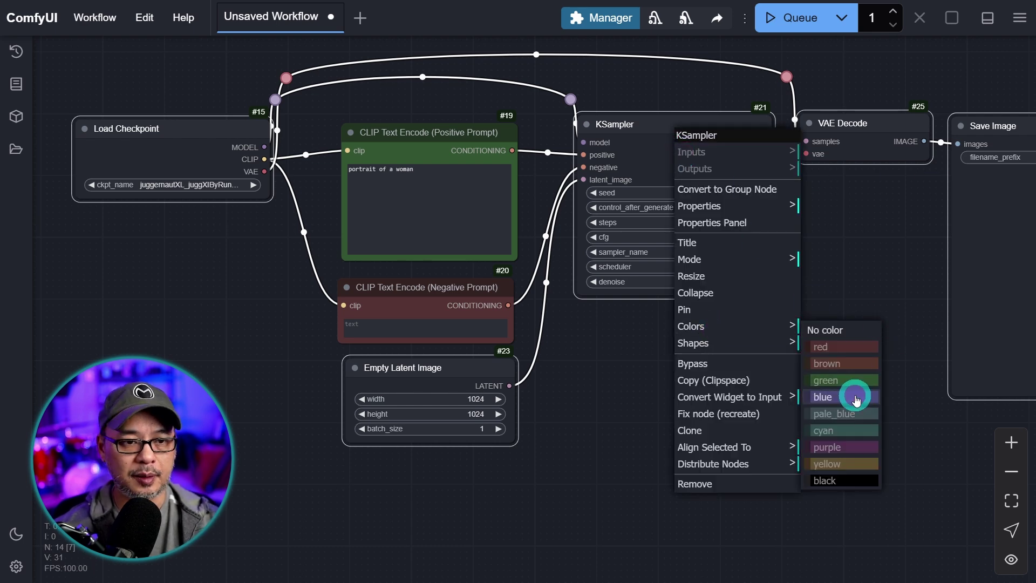
{"action": "left_click", "coordinate": [857, 398]}
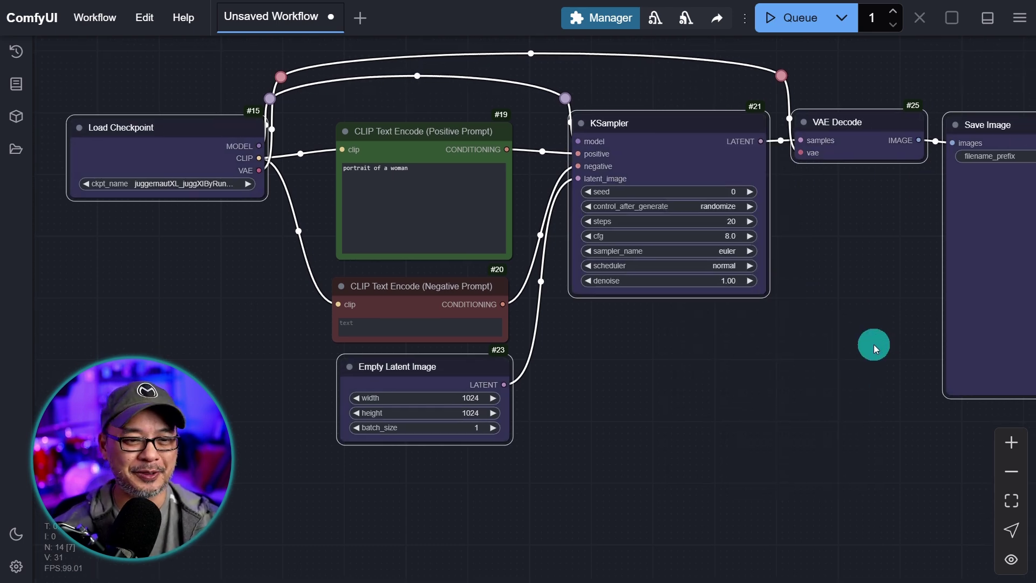
{"action": "left_click_drag", "start_coordinate": [874, 345], "coordinate": [821, 350]}
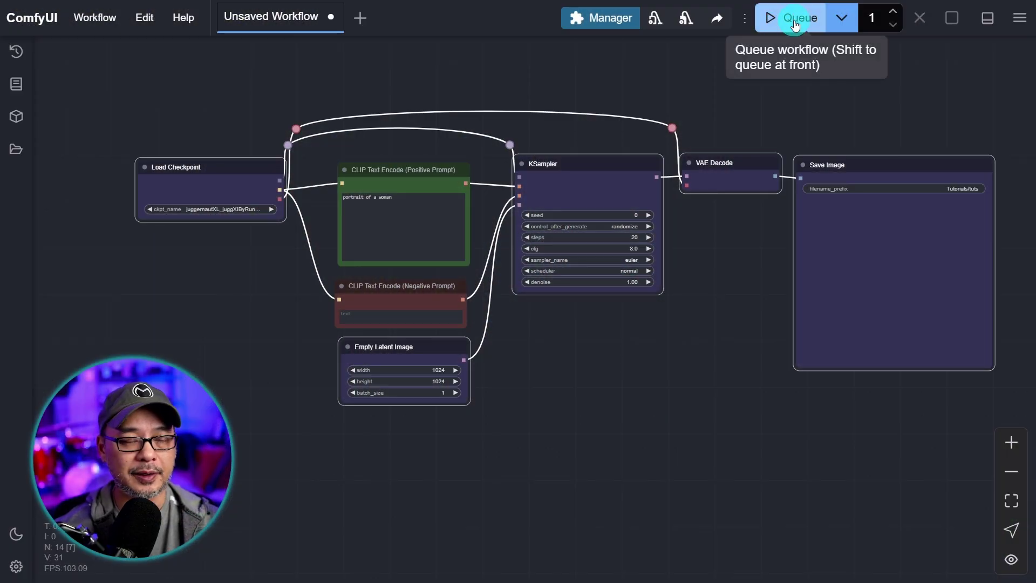
Queue the workflow and enlarge Save Image to show the generated woman's portrait.
{"action": "left_click", "coordinate": [795, 24]}
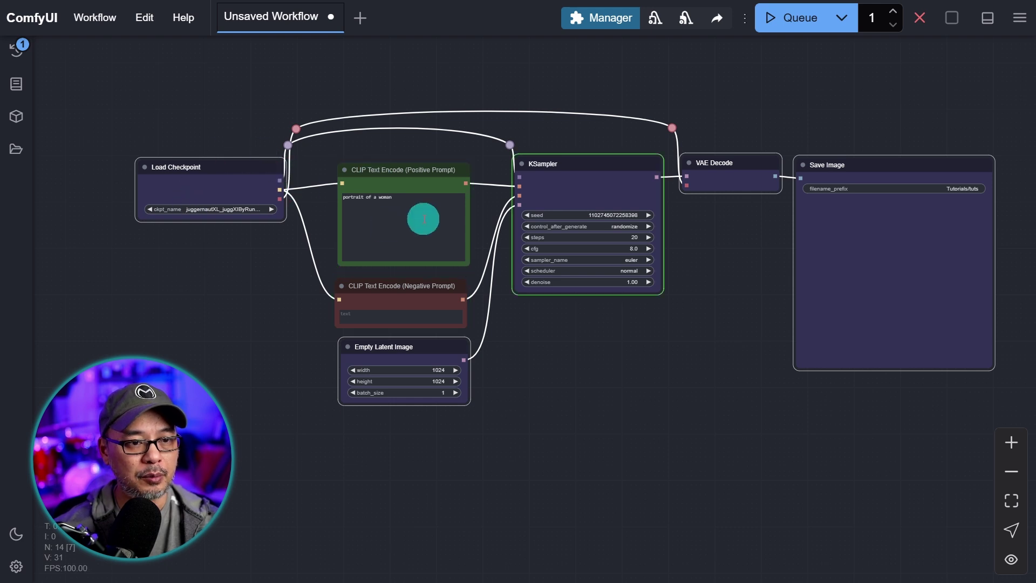
{"action": "scroll", "coordinate": [680, 312], "scroll_direction": "up", "scroll_amount": 2}
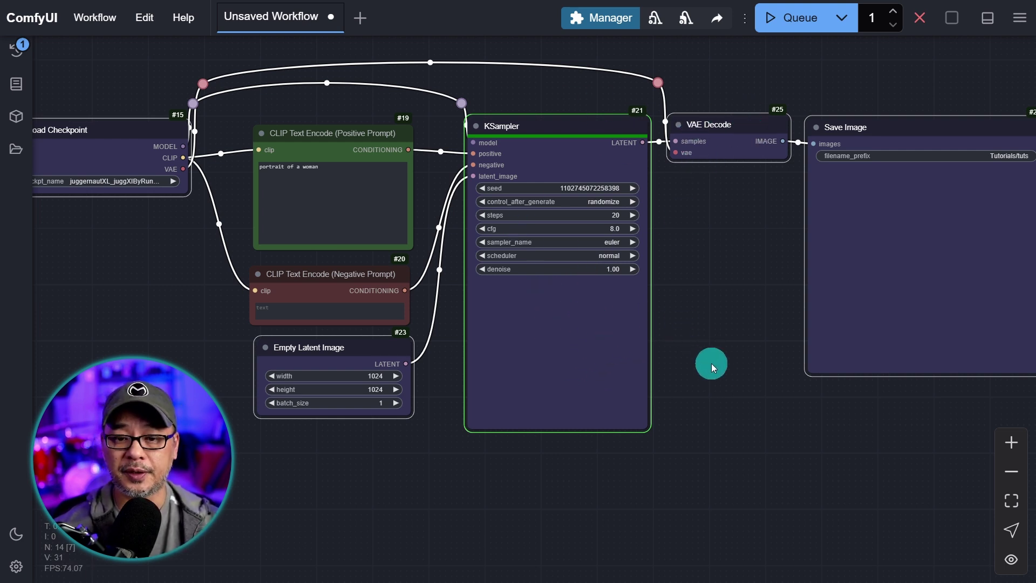
{"action": "scroll", "coordinate": [747, 368], "scroll_direction": "right", "scroll_amount": 5}
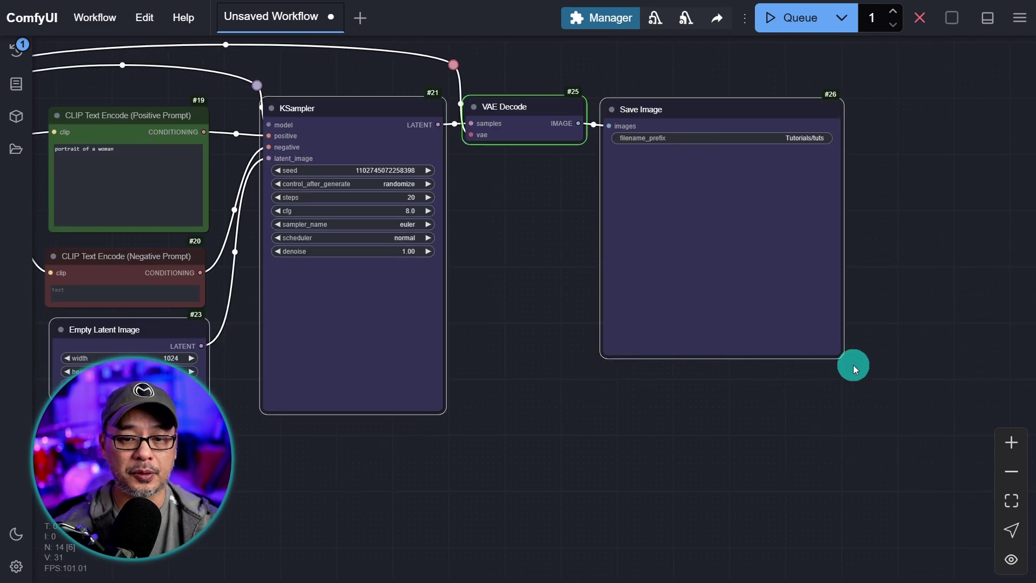
{"action": "left_click_drag", "start_coordinate": [840, 351], "coordinate": [853, 403]}
{"action": "scroll", "coordinate": [770, 349], "scroll_direction": "up", "scroll_amount": 1}
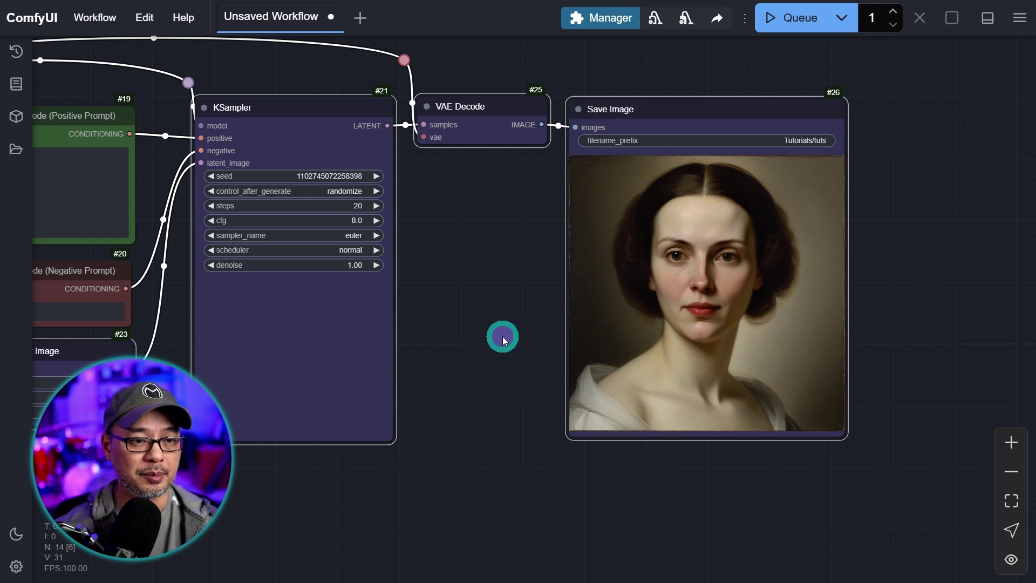
{"action": "left_click_drag", "start_coordinate": [503, 339], "coordinate": [546, 340]}
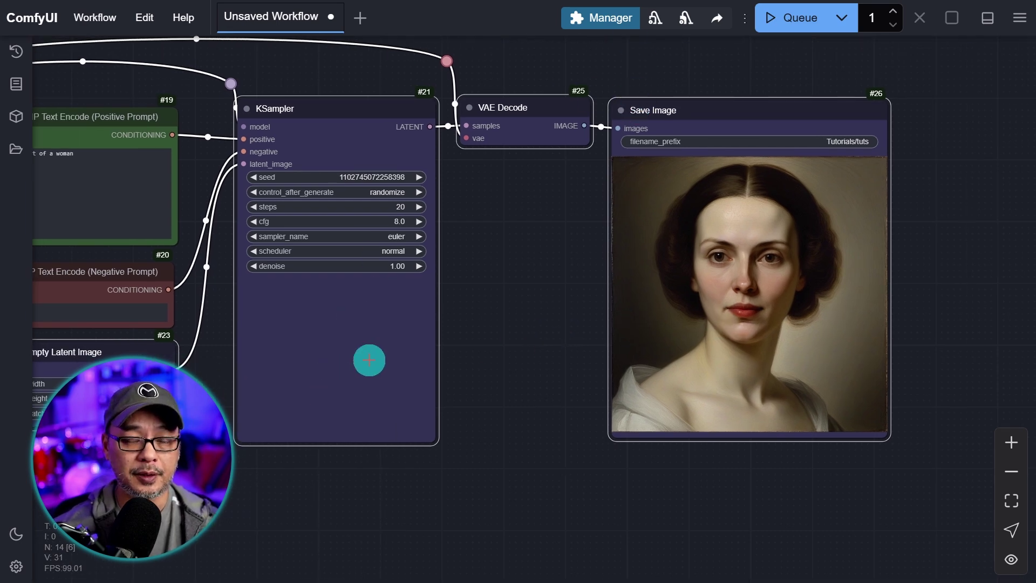
Set the Manager's preview method to Latent2RGB (fast).
{"action": "left_click", "coordinate": [606, 19]}
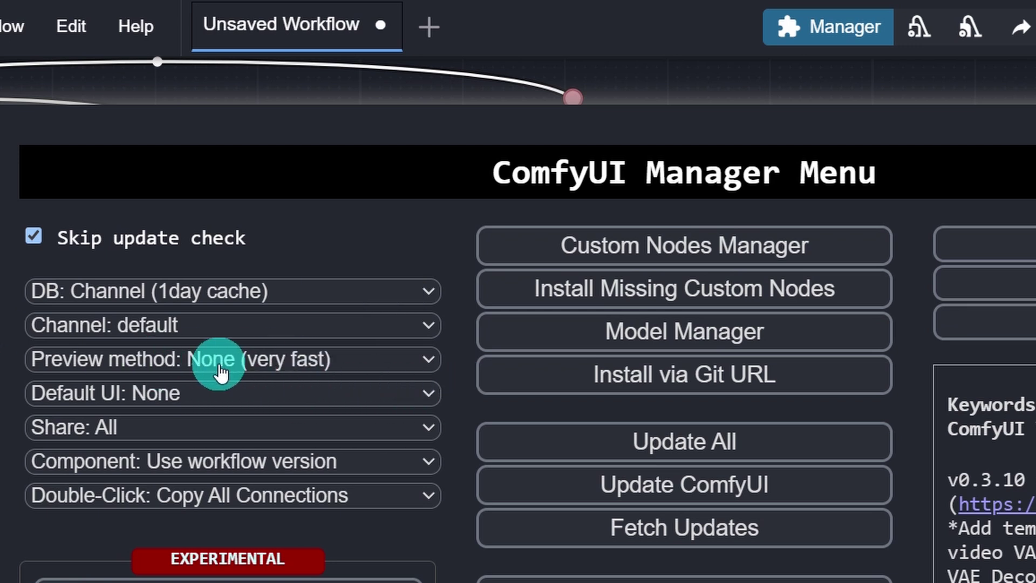
{"action": "left_click", "coordinate": [287, 361]}
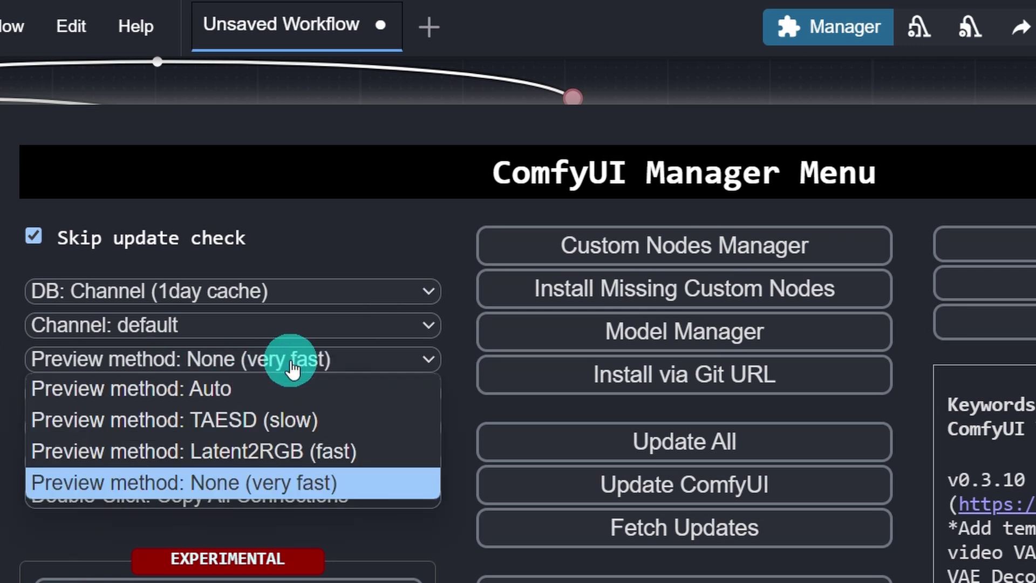
{"action": "left_click", "coordinate": [366, 456]}
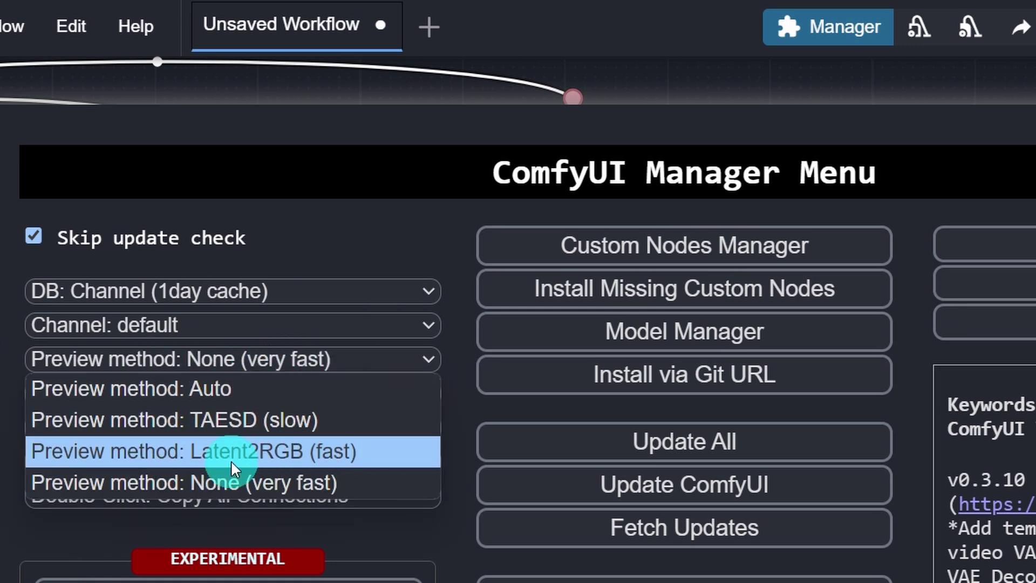
{"action": "left_click", "coordinate": [296, 454]}
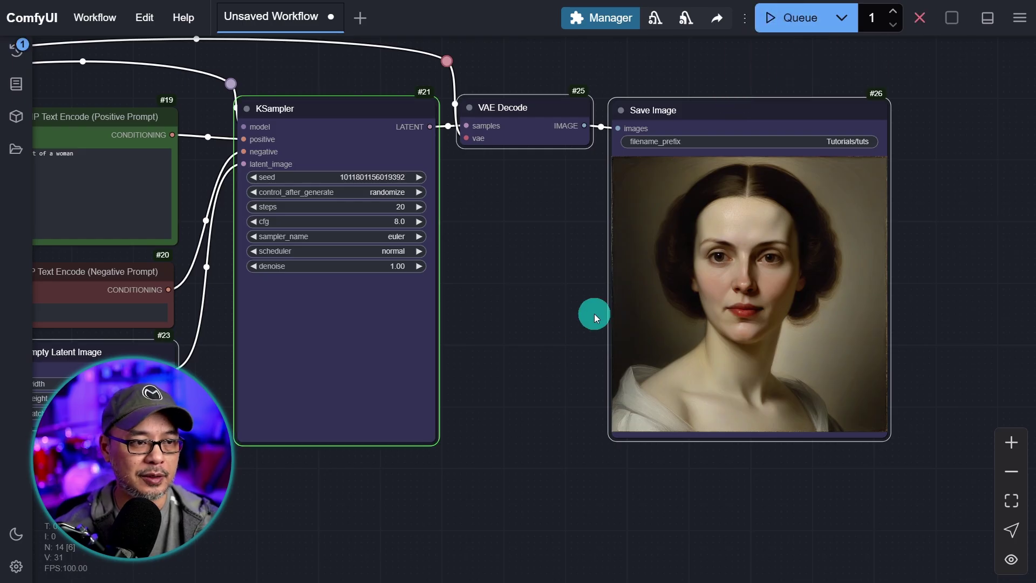
Frame the graph so the KSampler live preview and the decode and save nodes are visible.
{"action": "left_click_drag", "start_coordinate": [560, 335], "coordinate": [681, 310]}
{"action": "scroll", "coordinate": [626, 339], "scroll_direction": "up", "scroll_amount": 6}
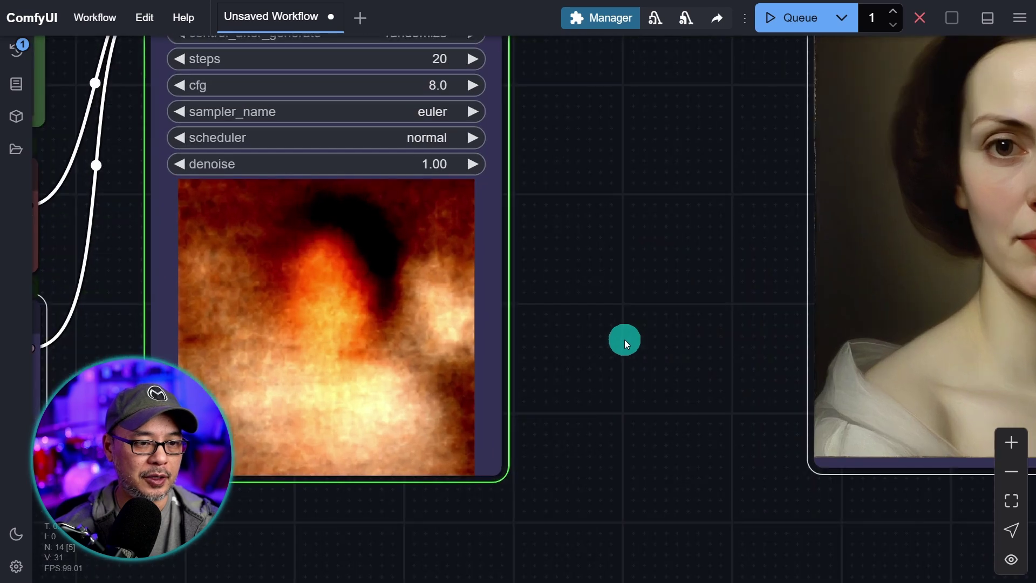
{"action": "left_click_drag", "start_coordinate": [601, 337], "coordinate": [669, 344]}
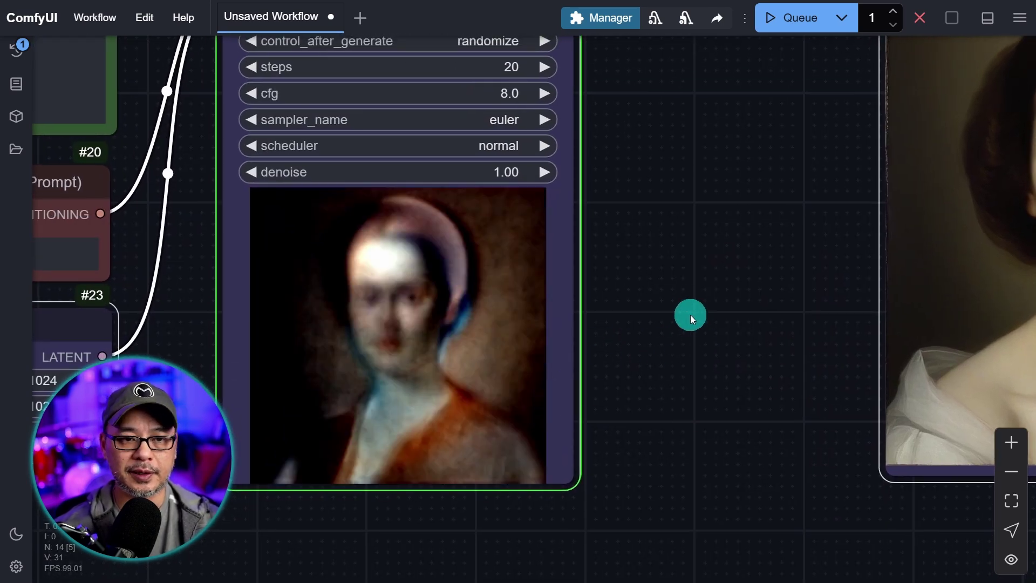
{"action": "key", "text": "."}
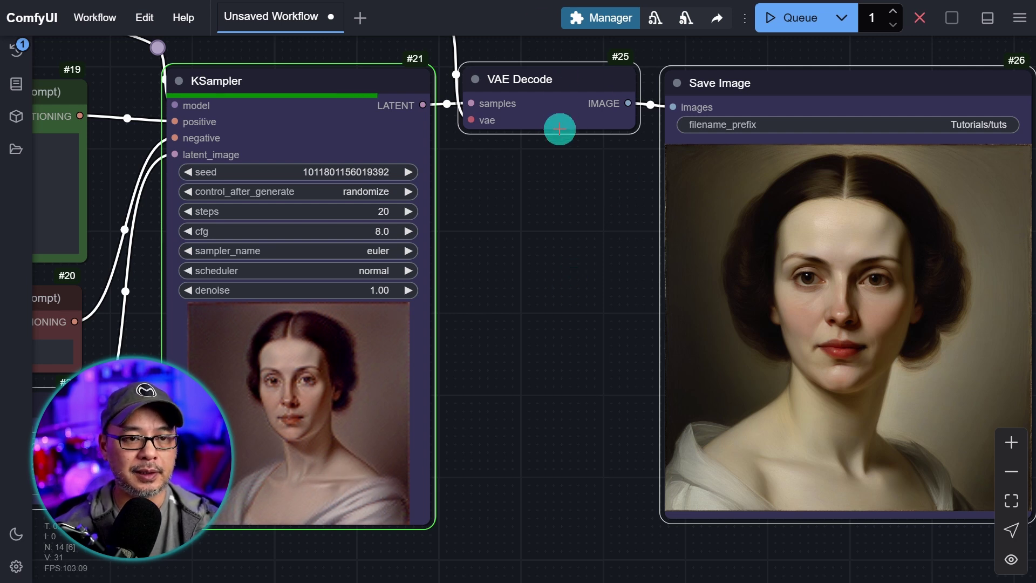
{"action": "left_click_drag", "start_coordinate": [603, 298], "coordinate": [534, 299]}
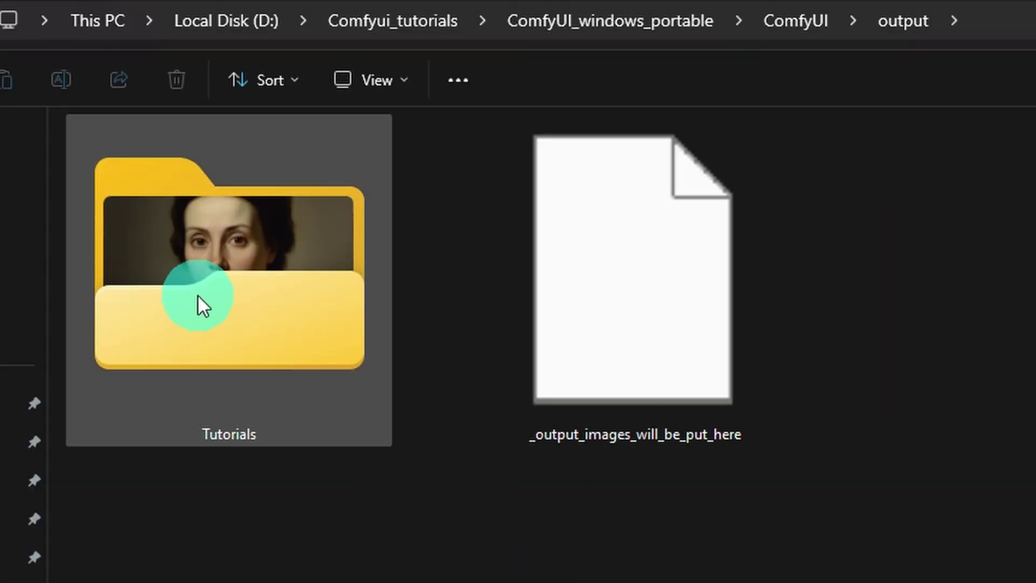
Open the Tutorials folder to list the saved tuts_00001_.png and tuts_00002_.png portraits.
{"action": "left_click", "coordinate": [255, 233]}
{"action": "double_click", "coordinate": [254, 233]}
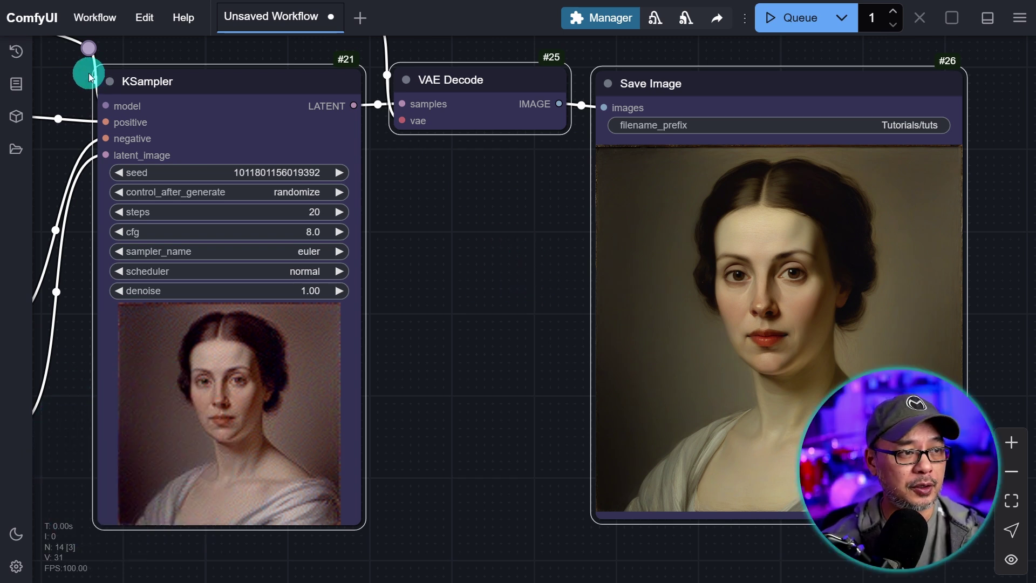
{"action": "left_click", "coordinate": [15, 52]}
{"action": "left_click_drag", "start_coordinate": [133, 64], "coordinate": [260, 70]}
{"action": "mouse_move", "coordinate": [144, 180]}
{"action": "left_click", "coordinate": [144, 179]}
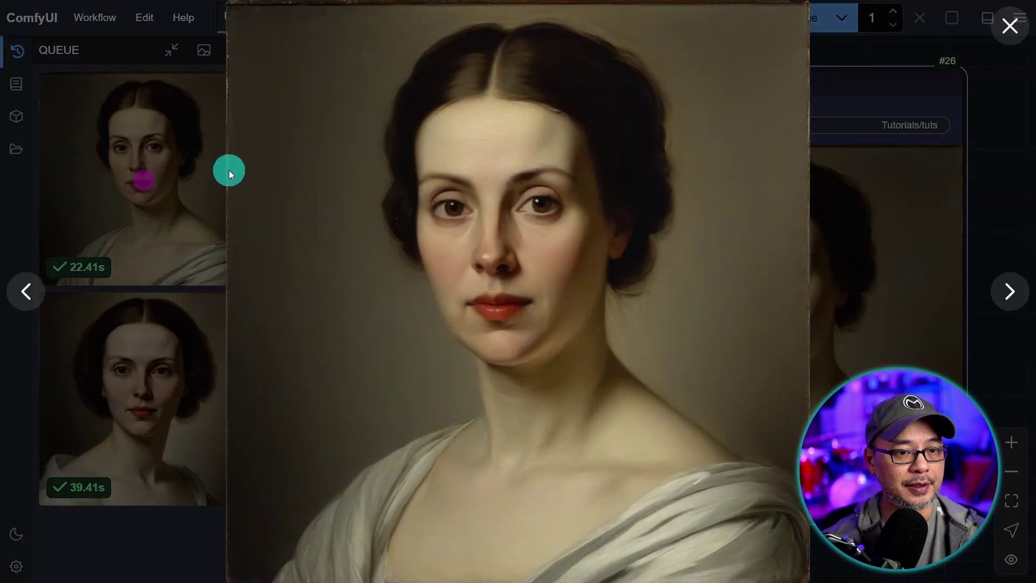
{"action": "left_click", "coordinate": [938, 281]}
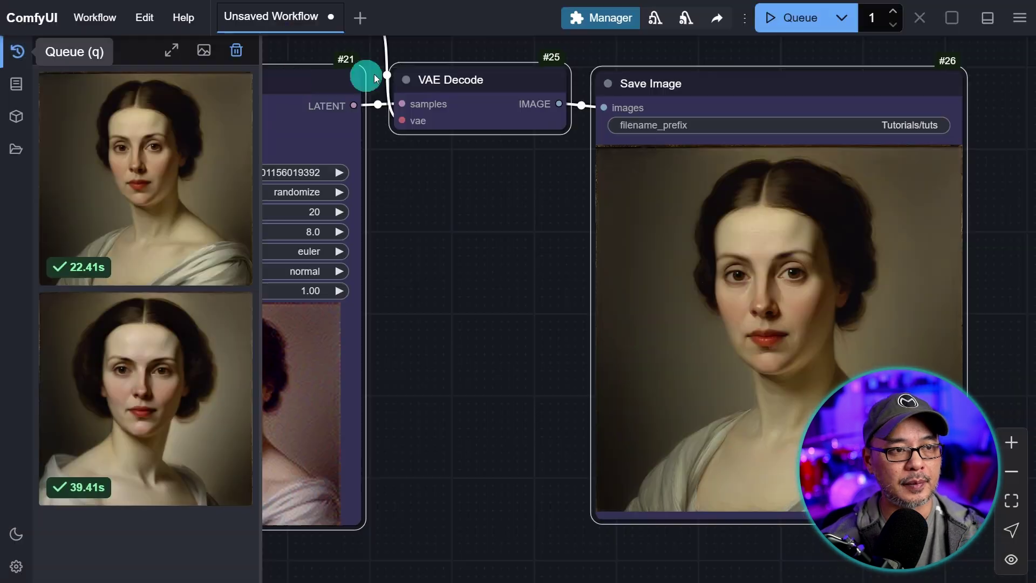
{"action": "left_click", "coordinate": [17, 58]}
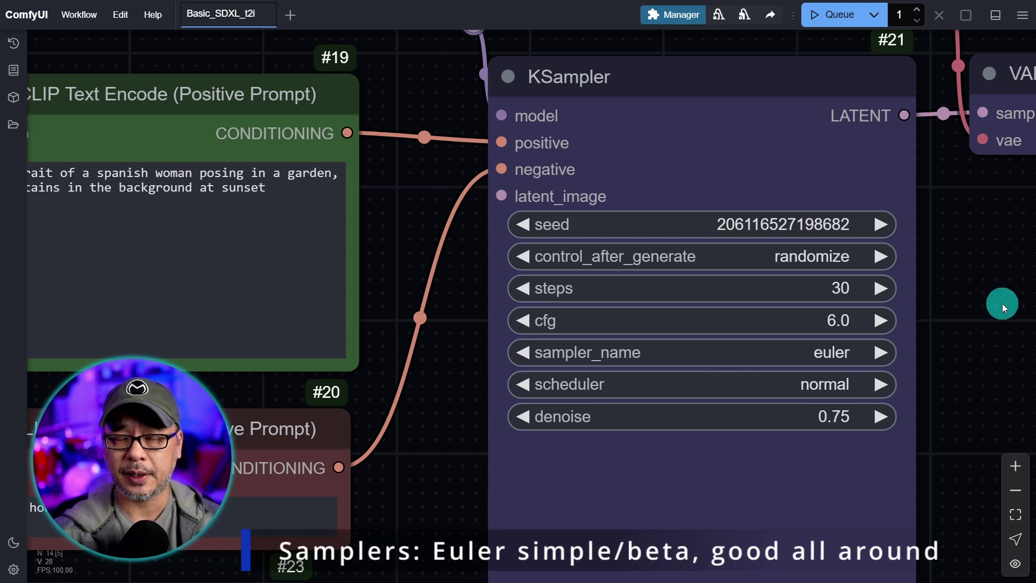
Switch the KSampler to sampler dpmpp_2m with the karras scheduler.
{"action": "left_click", "coordinate": [812, 351]}
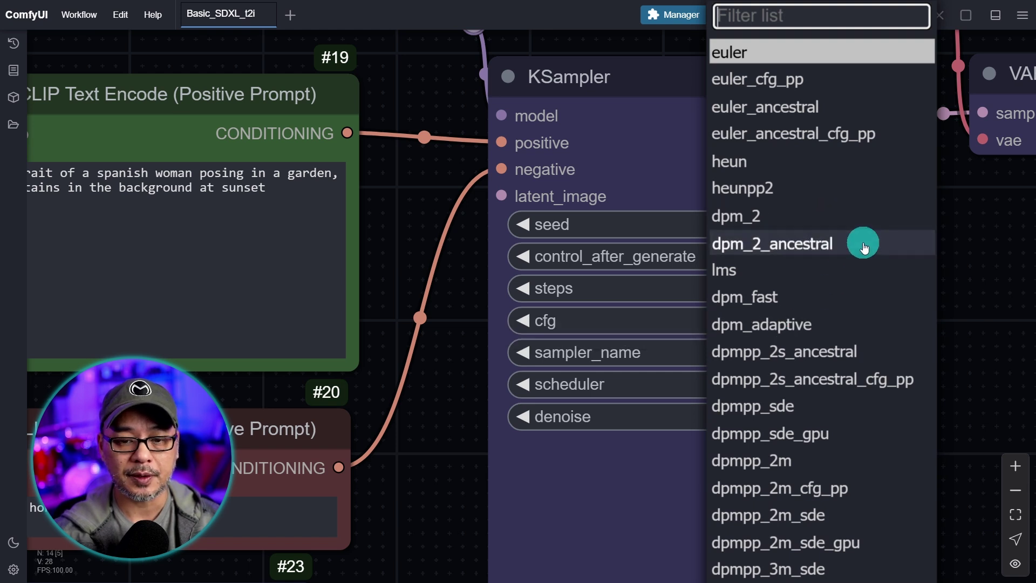
{"action": "left_click", "coordinate": [751, 460]}
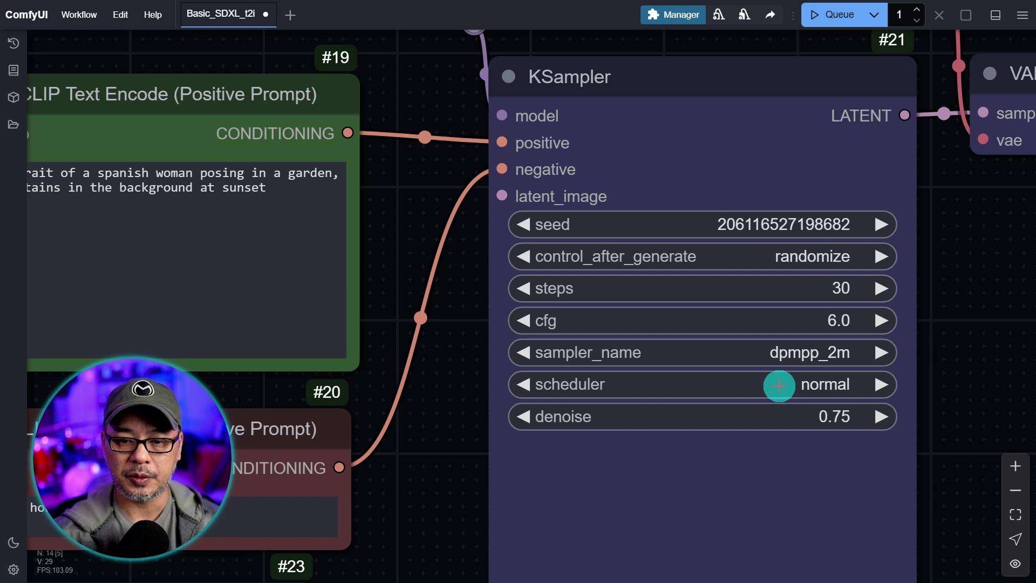
{"action": "left_click", "coordinate": [779, 384]}
{"action": "left_click", "coordinate": [777, 531]}
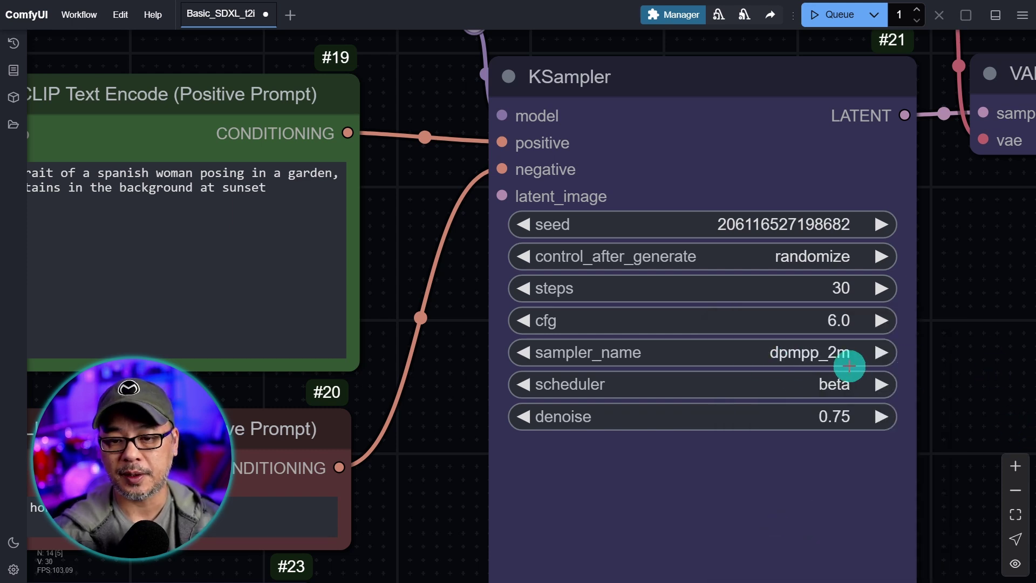
{"action": "left_click", "coordinate": [807, 385]}
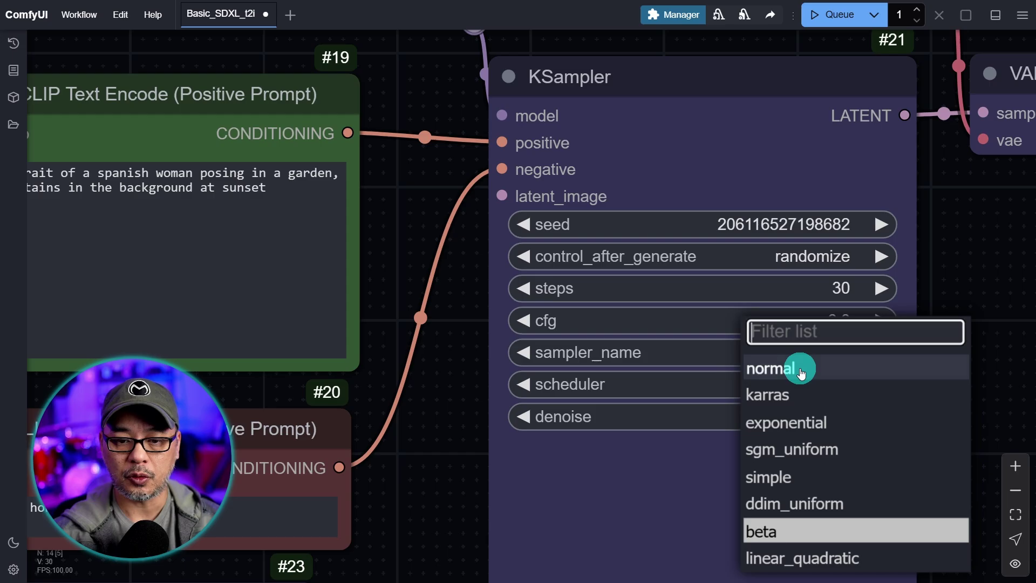
{"action": "left_click", "coordinate": [803, 397]}
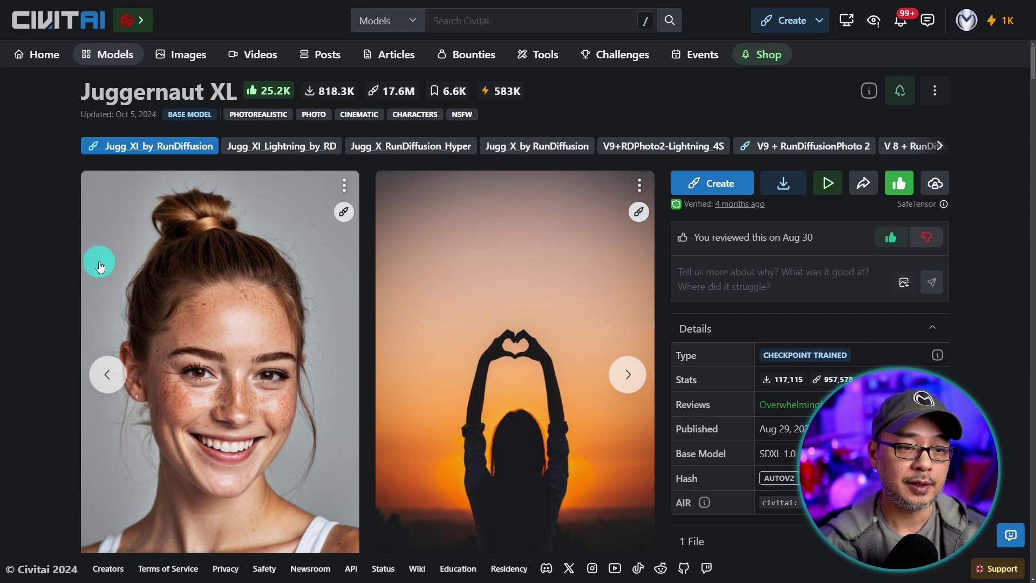
Zoom in on the Civitai page and highlight the recommended sampler DPM++ 2M SDE.
{"action": "scroll", "coordinate": [345, 287], "scroll_direction": "down", "scroll_amount": 10}
{"action": "scroll", "coordinate": [475, 286], "scroll_direction": "down", "scroll_amount": 12}
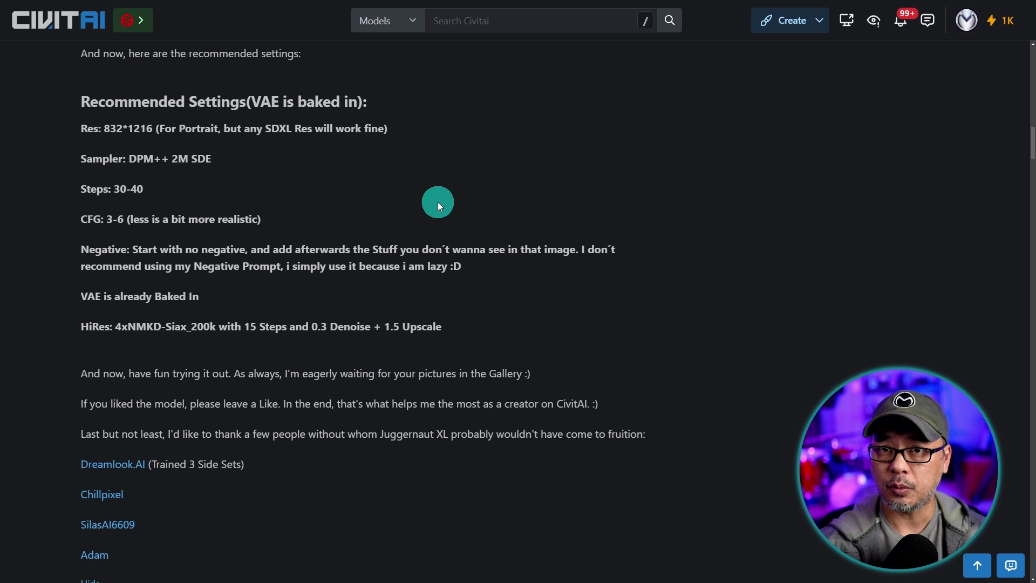
{"action": "key", "text": "ctrl+plus"}
{"action": "key", "text": "ctrl+plus"}
{"action": "key", "text": "ctrl+plus"}
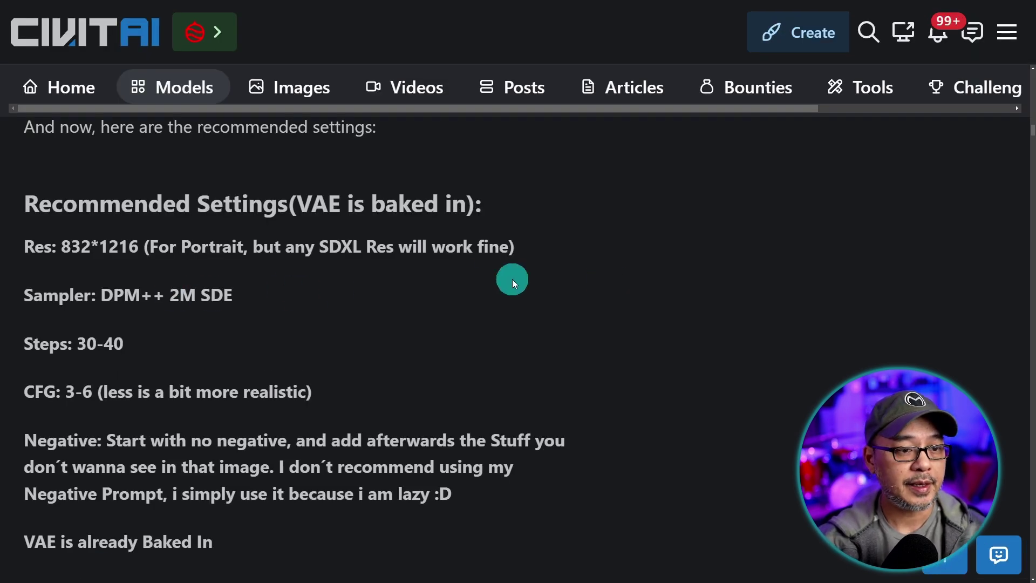
{"action": "left_click_drag", "start_coordinate": [102, 294], "coordinate": [332, 299]}
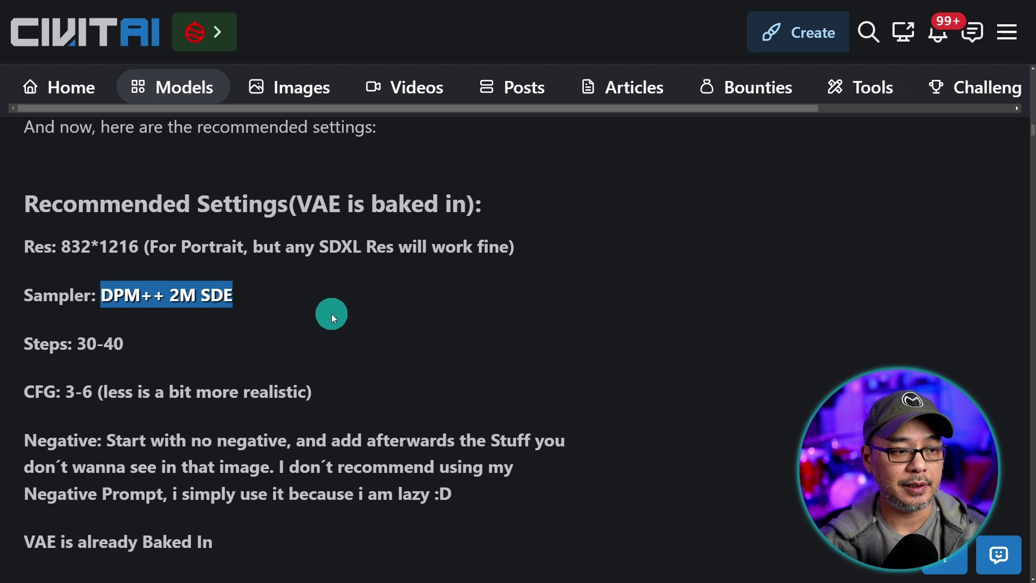
{"action": "scroll", "coordinate": [402, 304], "scroll_direction": "down", "scroll_amount": 1}
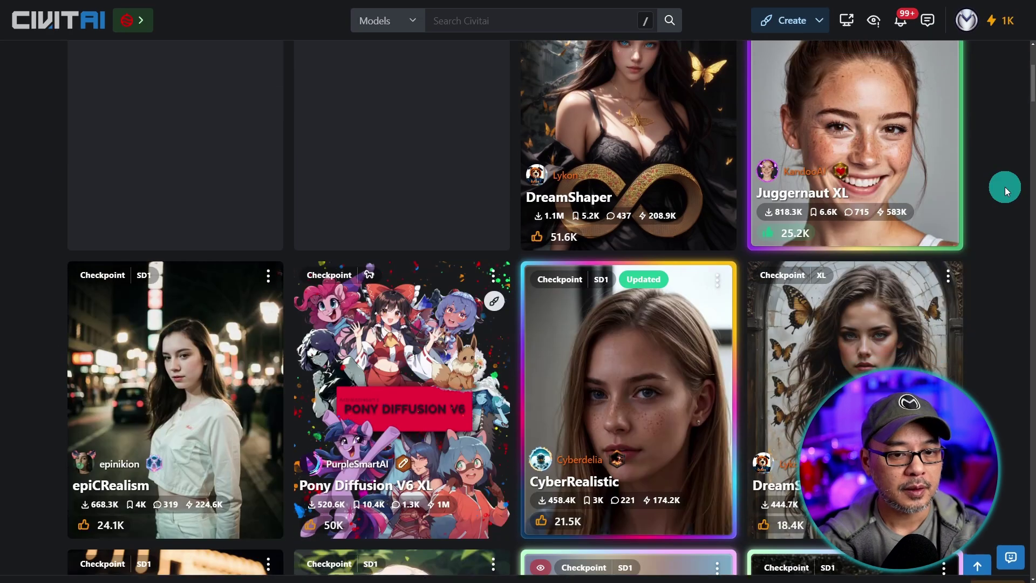
{"action": "scroll", "coordinate": [1005, 187], "scroll_direction": "down", "scroll_amount": 3}
Open the epiCRealism model page, advance its sample images, and scroll down to Advices.
{"action": "scroll", "coordinate": [1006, 186], "scroll_direction": "up", "scroll_amount": 1}
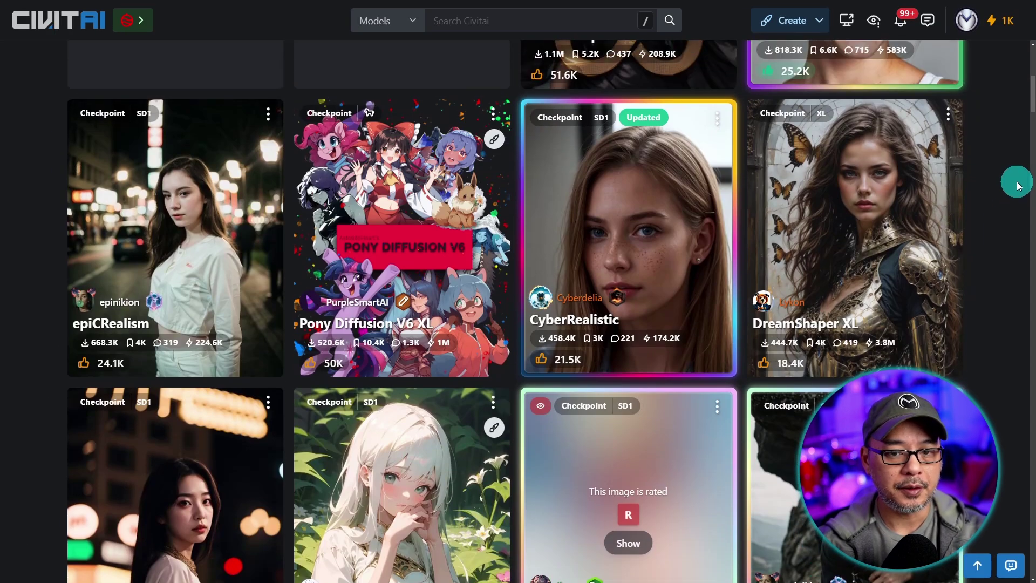
{"action": "left_click", "coordinate": [173, 241]}
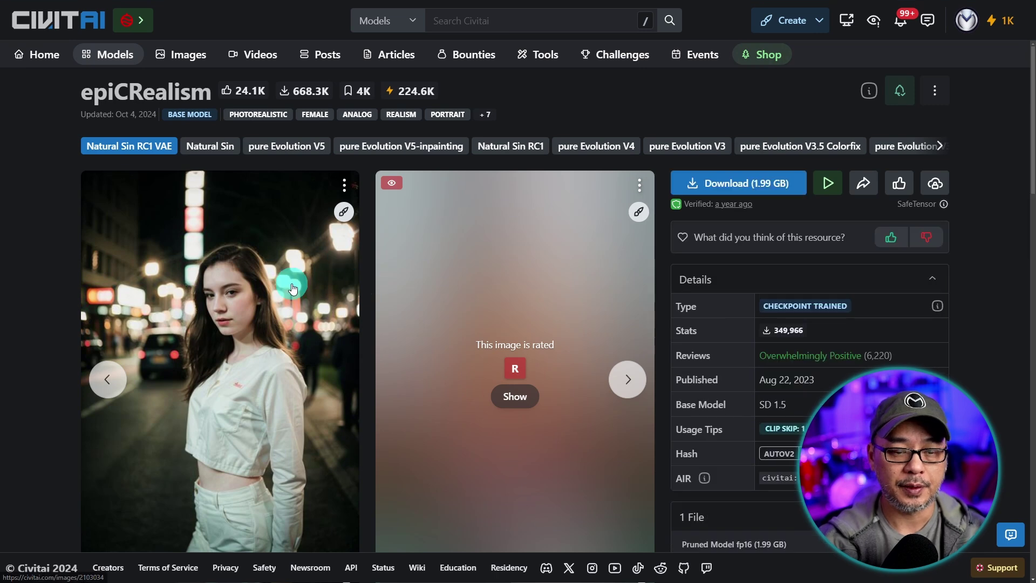
{"action": "left_click", "coordinate": [633, 380]}
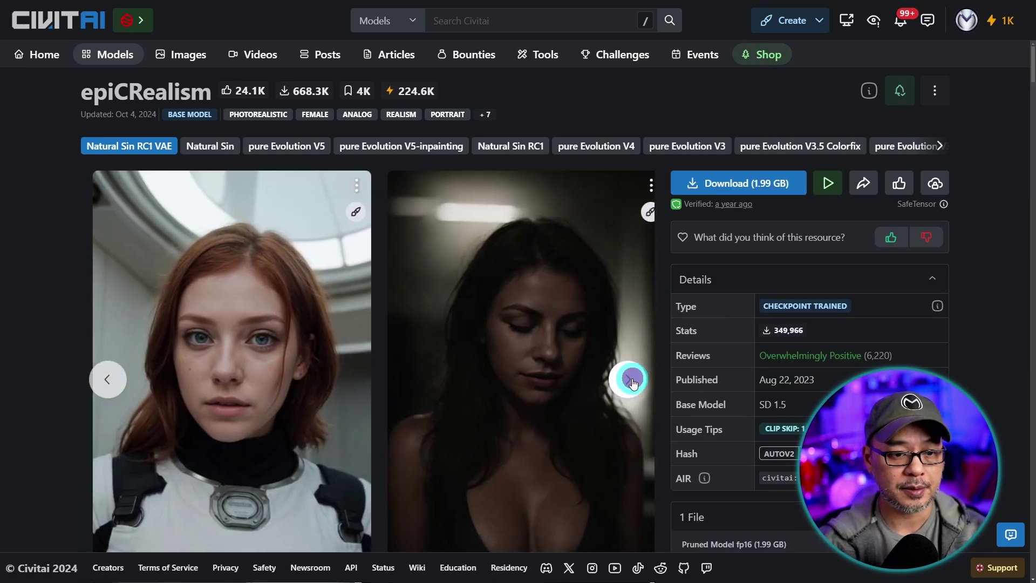
{"action": "scroll", "coordinate": [584, 218], "scroll_direction": "down", "scroll_amount": 8}
{"action": "scroll", "coordinate": [584, 218], "scroll_direction": "up", "scroll_amount": 2}
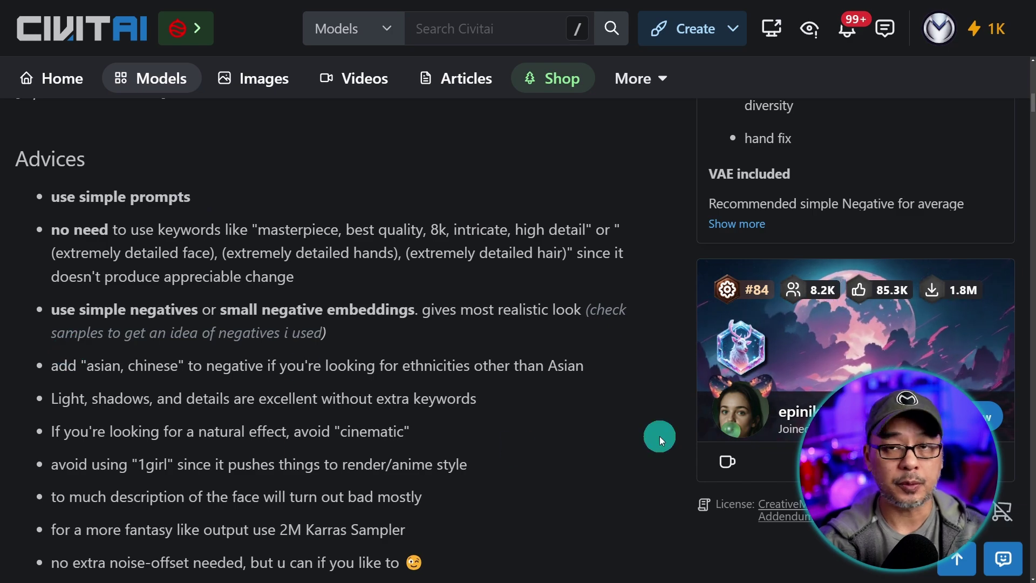
{"action": "scroll", "coordinate": [594, 399], "scroll_direction": "down", "scroll_amount": 5}
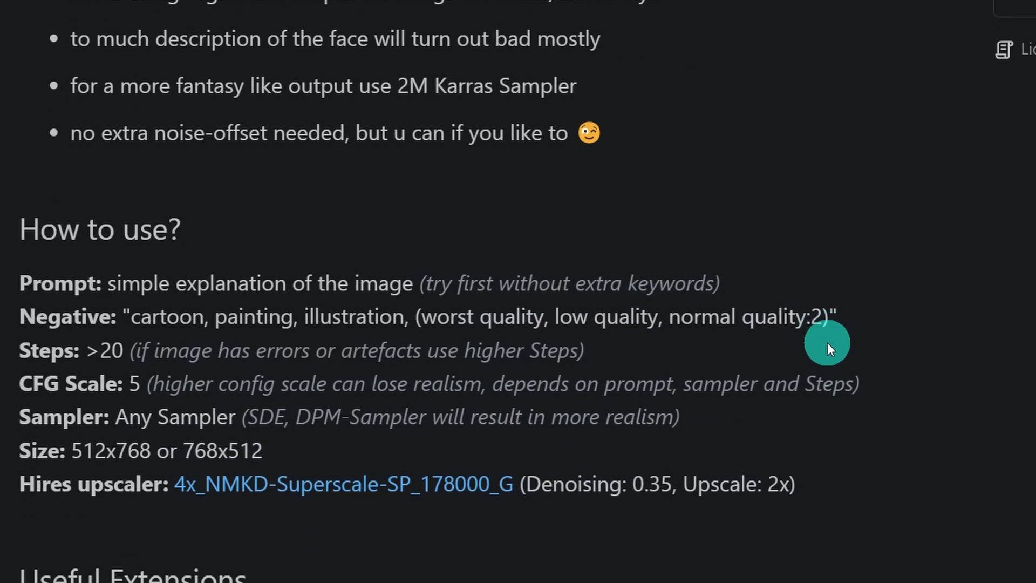
{"action": "scroll", "coordinate": [827, 342], "scroll_direction": "down", "scroll_amount": 1}
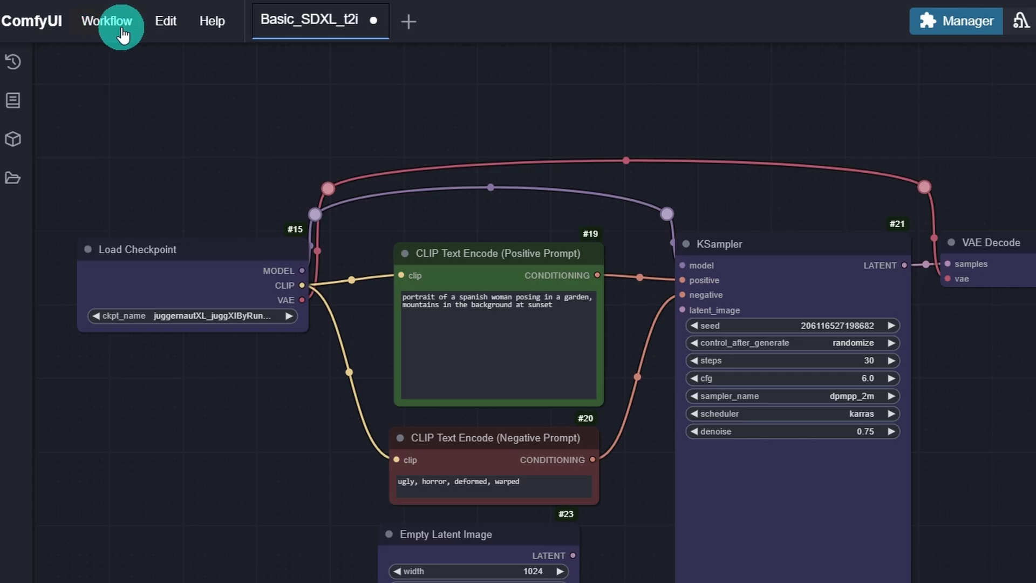
Save the workflow as Basic_SDXL_t2i, overwriting the existing Basic_SDXL_t2i.json.
{"action": "left_click", "coordinate": [105, 25]}
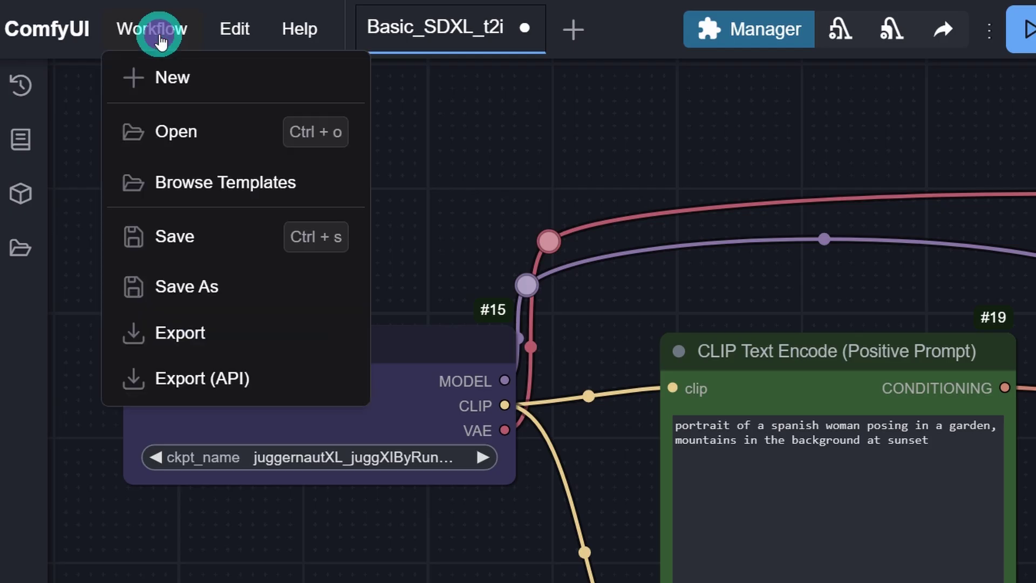
{"action": "left_click", "coordinate": [236, 287]}
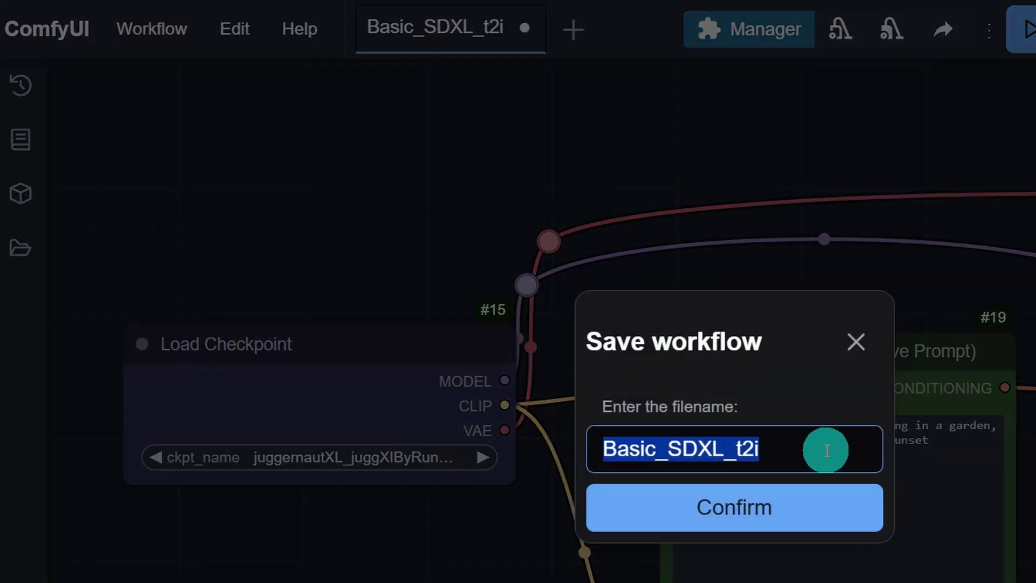
{"action": "left_click", "coordinate": [826, 450]}
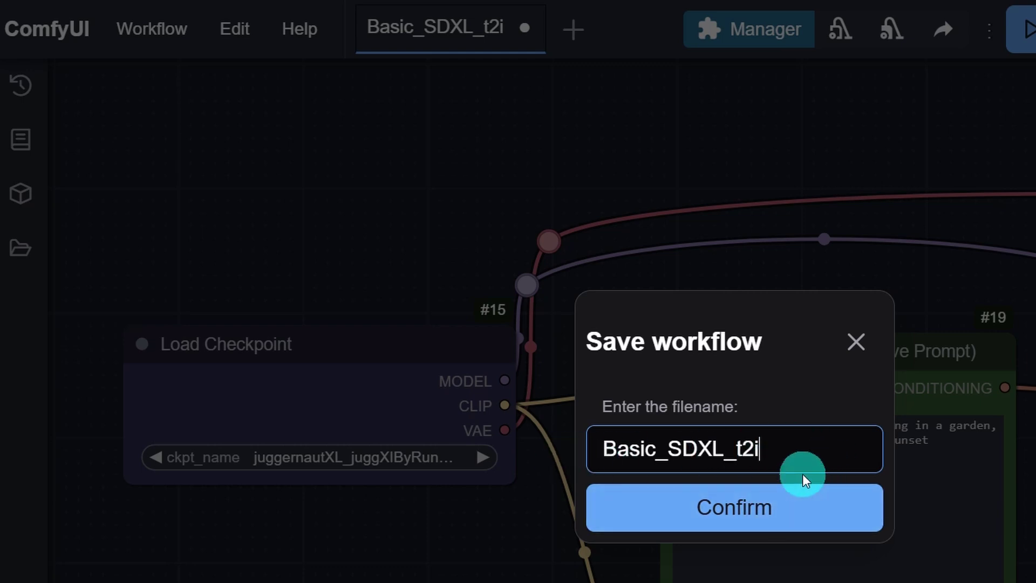
{"action": "left_click", "coordinate": [789, 513]}
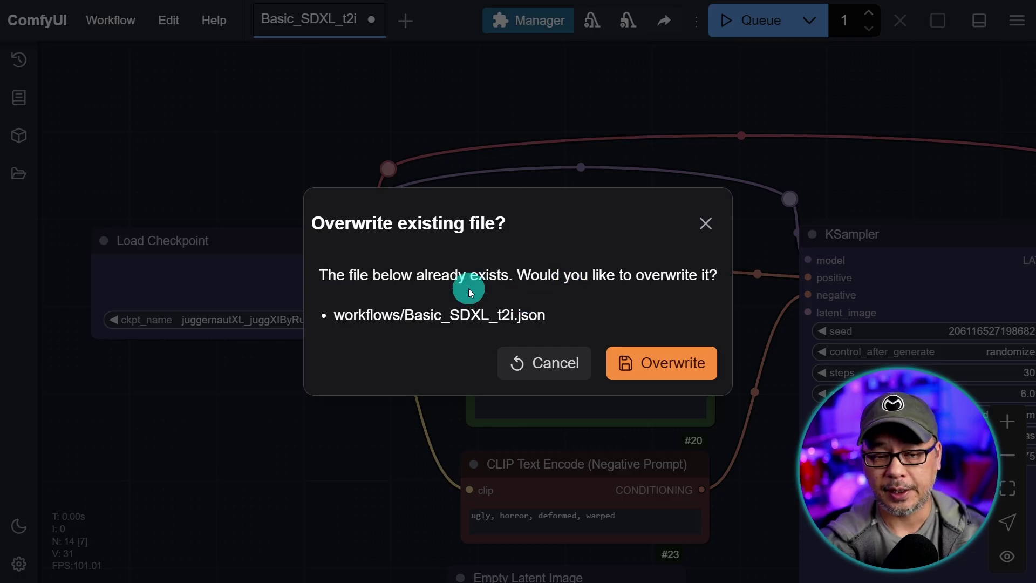
{"action": "left_click", "coordinate": [642, 364]}
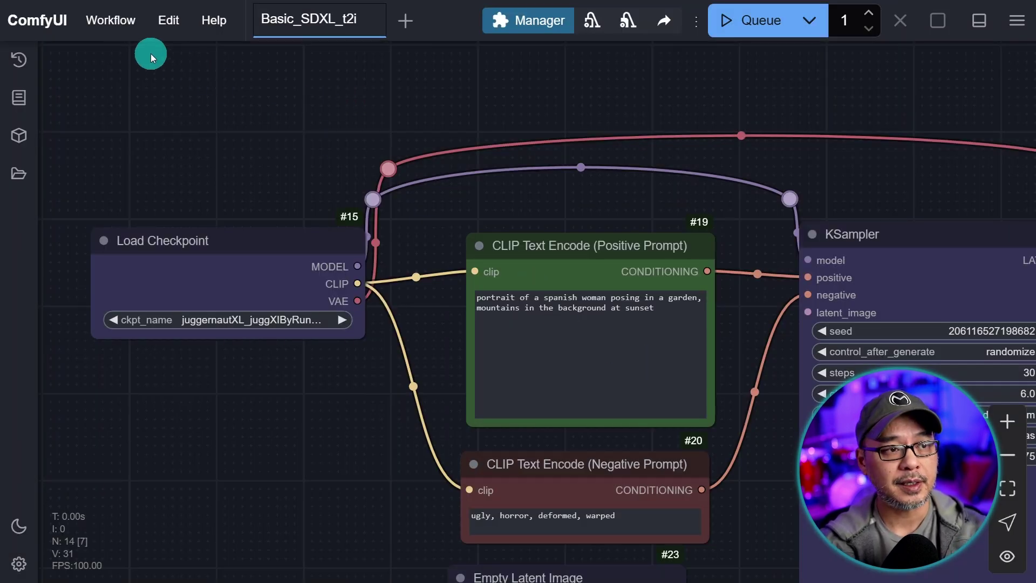
{"action": "left_click", "coordinate": [108, 20]}
{"action": "left_click", "coordinate": [131, 236]}
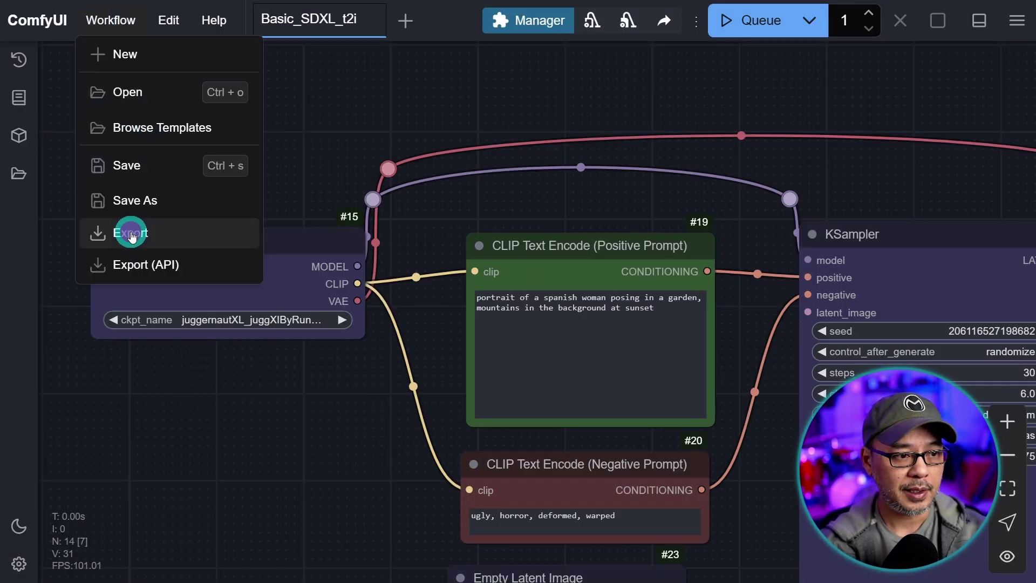
{"action": "left_click", "coordinate": [541, 362]}
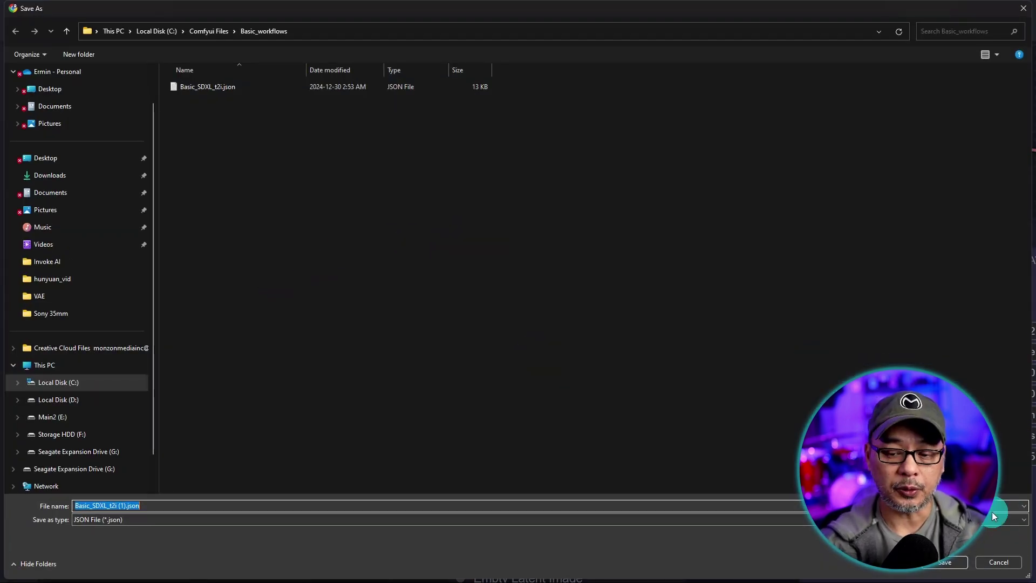
{"action": "left_click", "coordinate": [999, 561]}
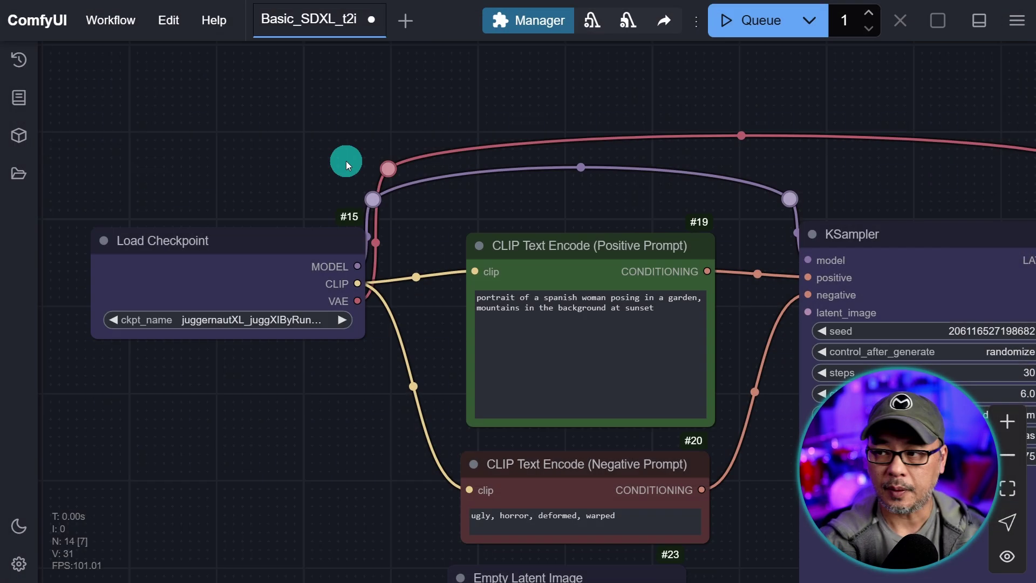
Bookmark Basic_SDXL_t2i.json in the Workflows sidebar list.
{"action": "left_click", "coordinate": [18, 176]}
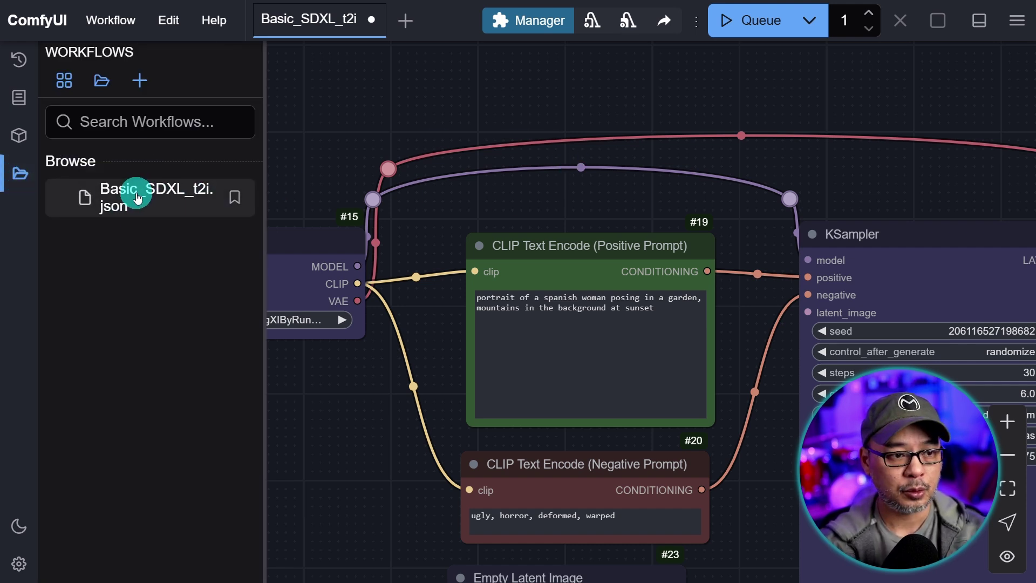
{"action": "left_click", "coordinate": [235, 198]}
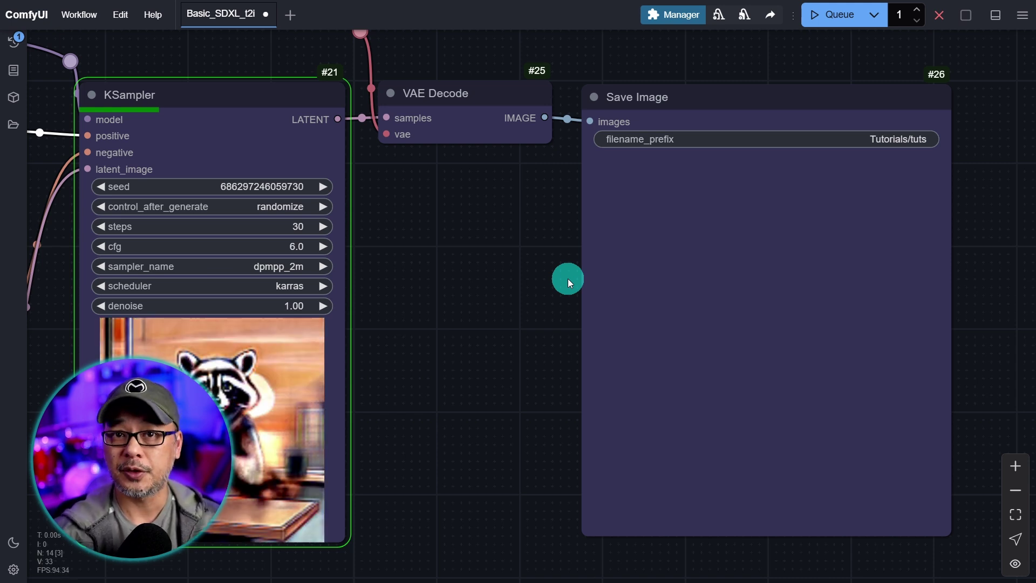
Enlarge the Save Image output and step through raccoon images 1/4 to 4/4, returning to the first.
{"action": "scroll", "coordinate": [908, 299], "scroll_direction": "up", "scroll_amount": 2}
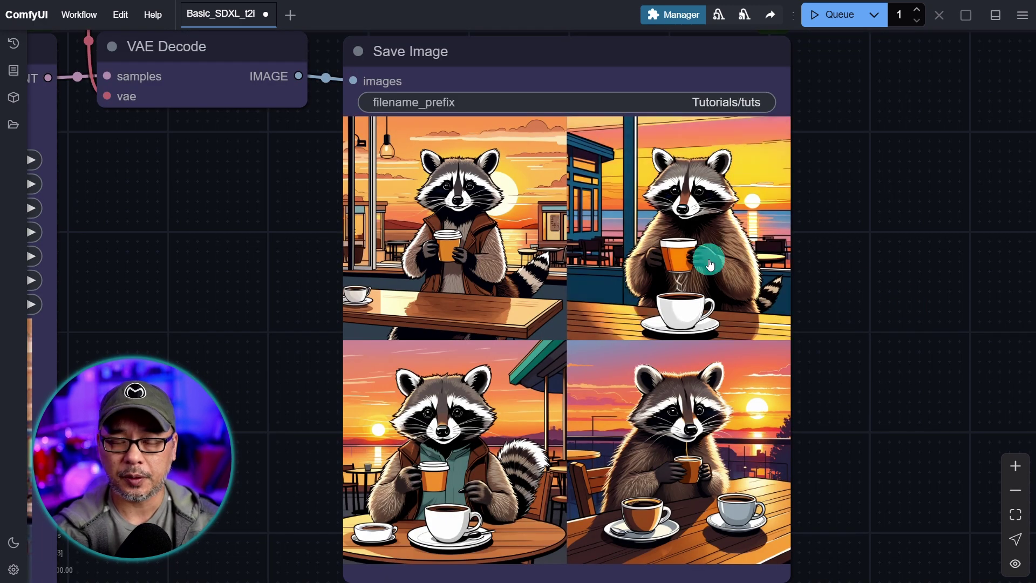
{"action": "left_click", "coordinate": [766, 562]}
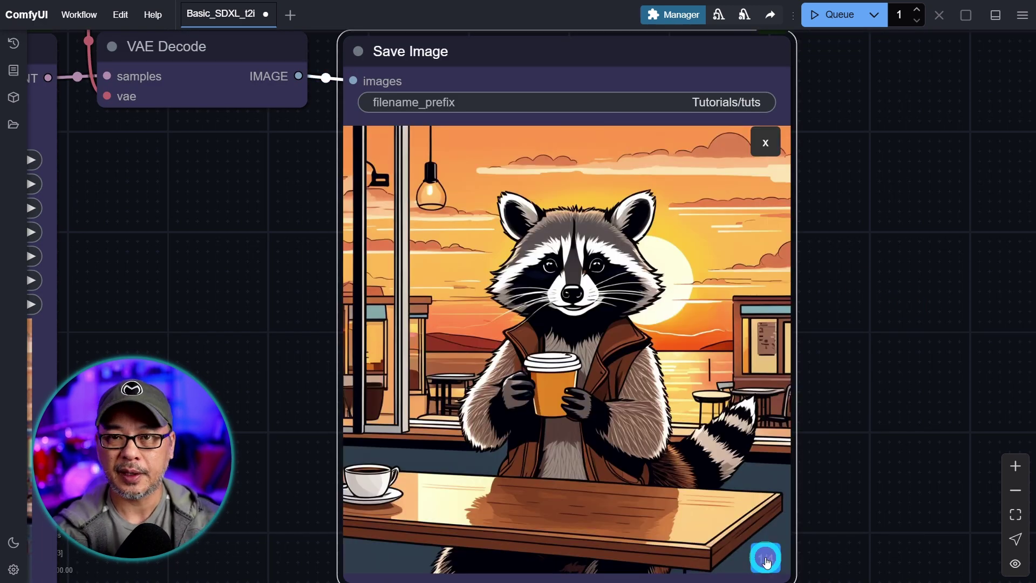
{"action": "left_click", "coordinate": [766, 561]}
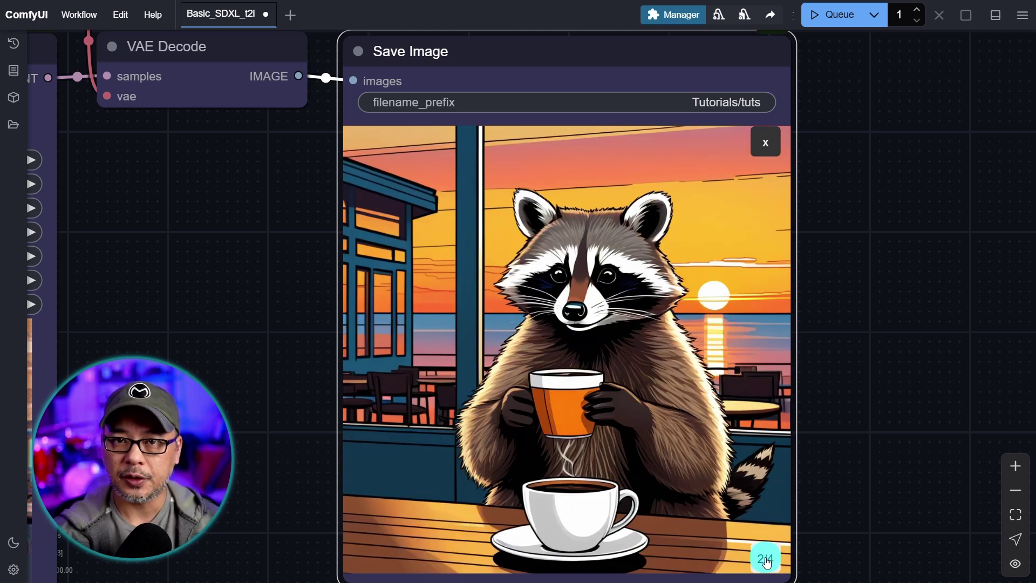
{"action": "left_click", "coordinate": [766, 561]}
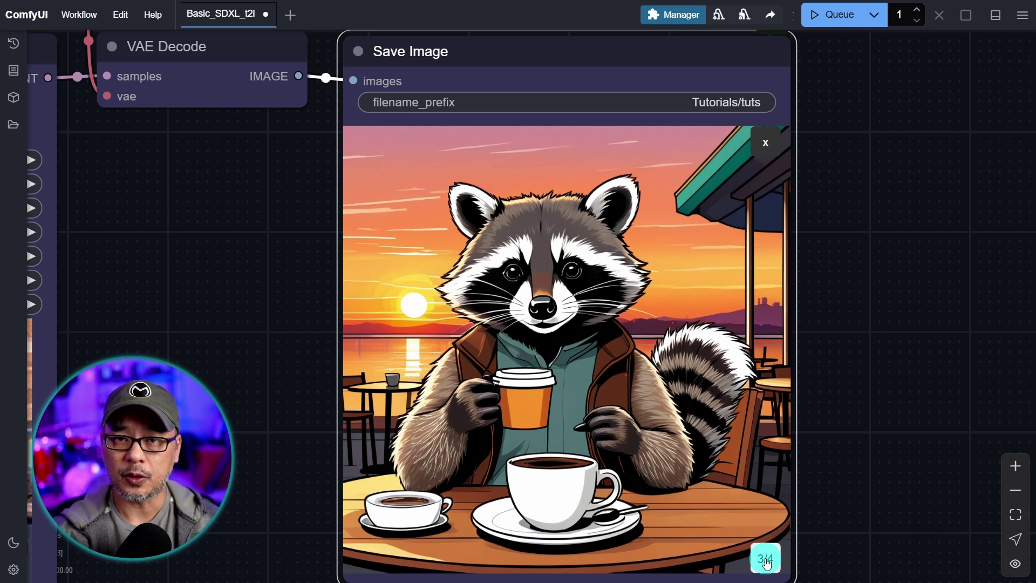
{"action": "left_click", "coordinate": [766, 561]}
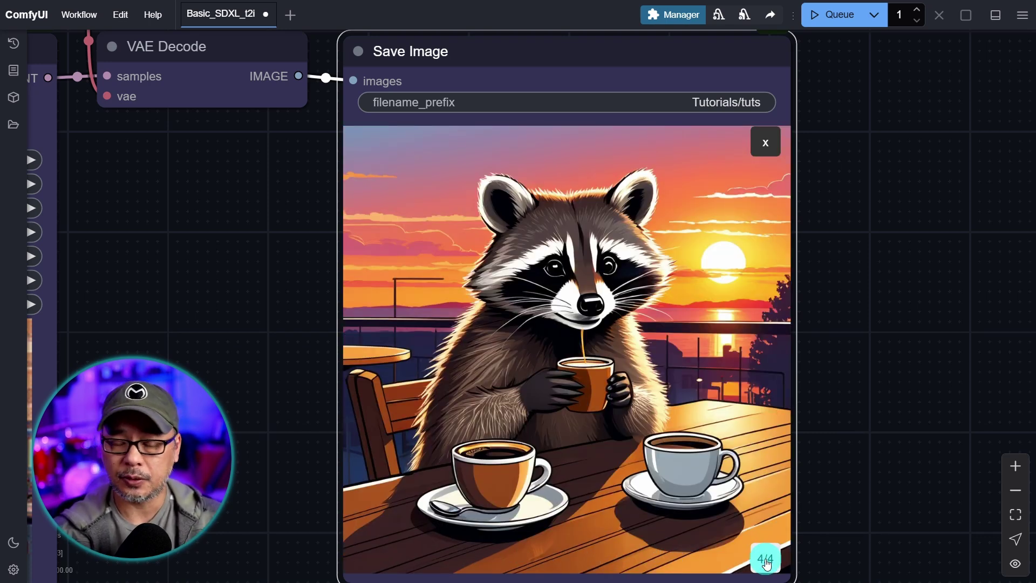
{"action": "left_click", "coordinate": [767, 560]}
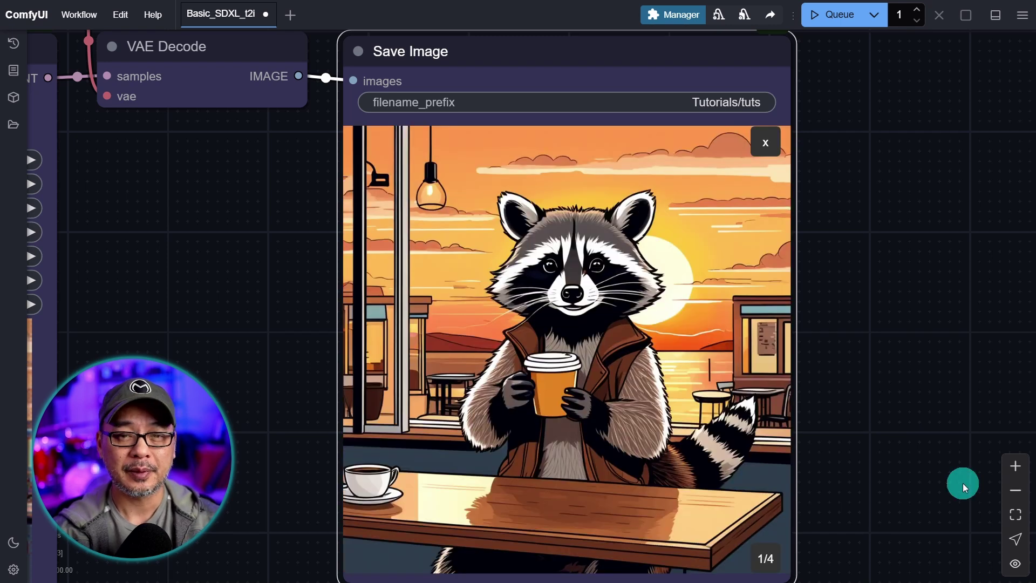